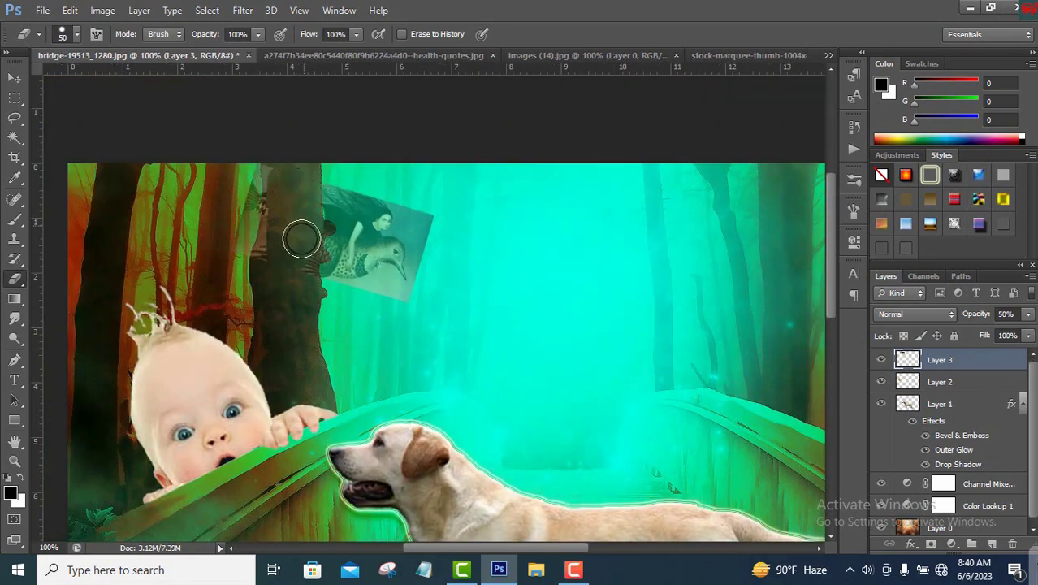
Step: Open the dog, bridge-19513_1280 and images (14) photos together from New folder
left_click_drag(301, 238, 288, 175)
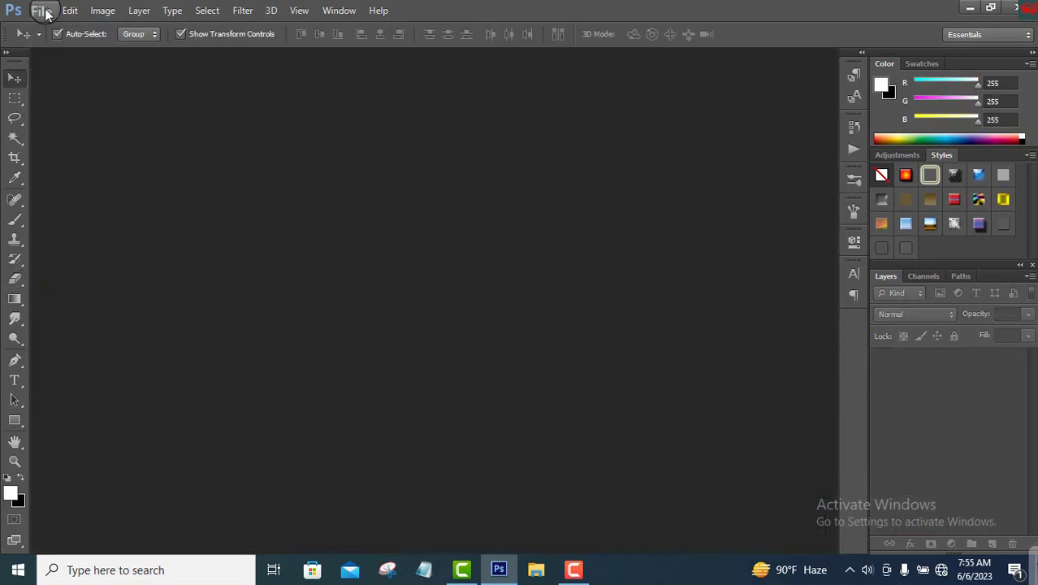
left_click(42, 10)
left_click(58, 36)
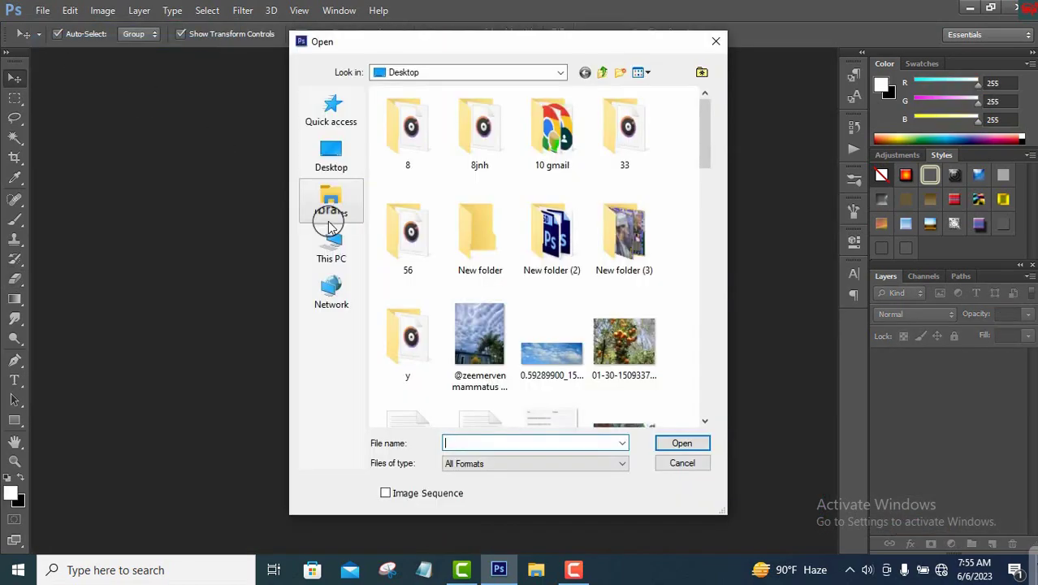
double_click(471, 239)
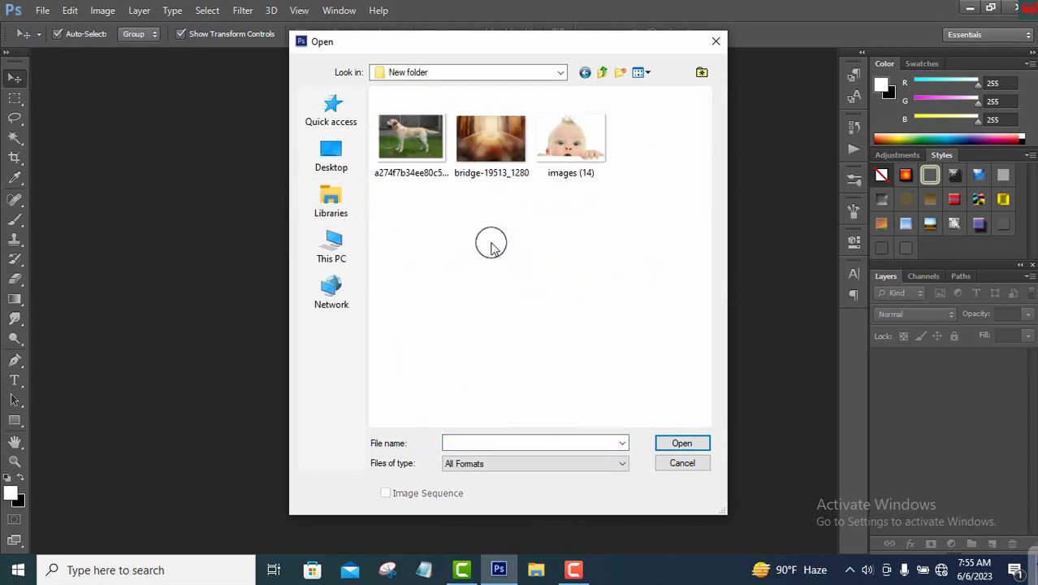
left_click_drag(598, 221, 375, 94)
left_click(682, 442)
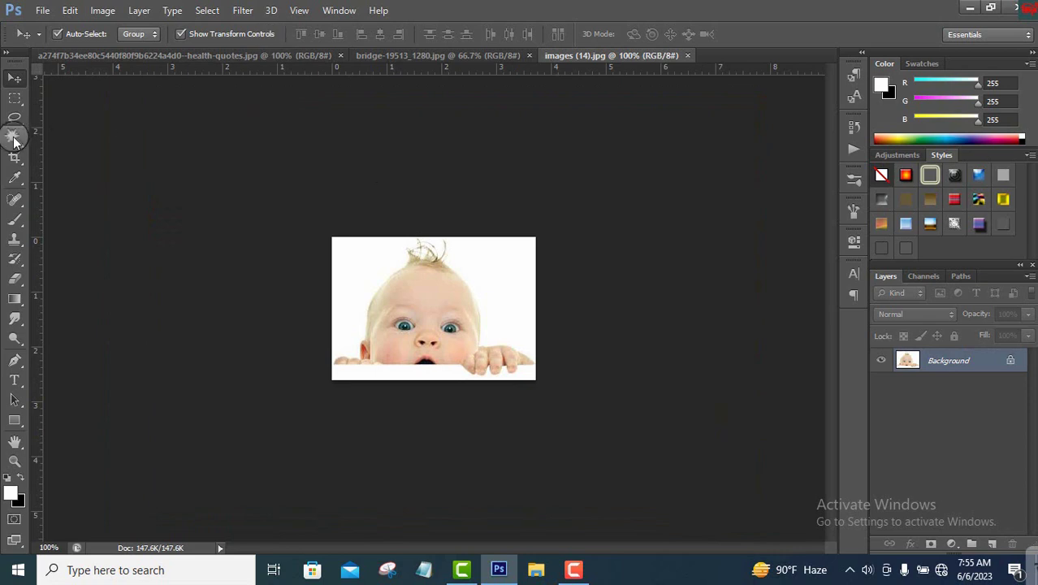
Step: Convert the baby photo's Background to Layer 0 and delete the right white area with Magic Wand
left_click(14, 138)
double_click(977, 360)
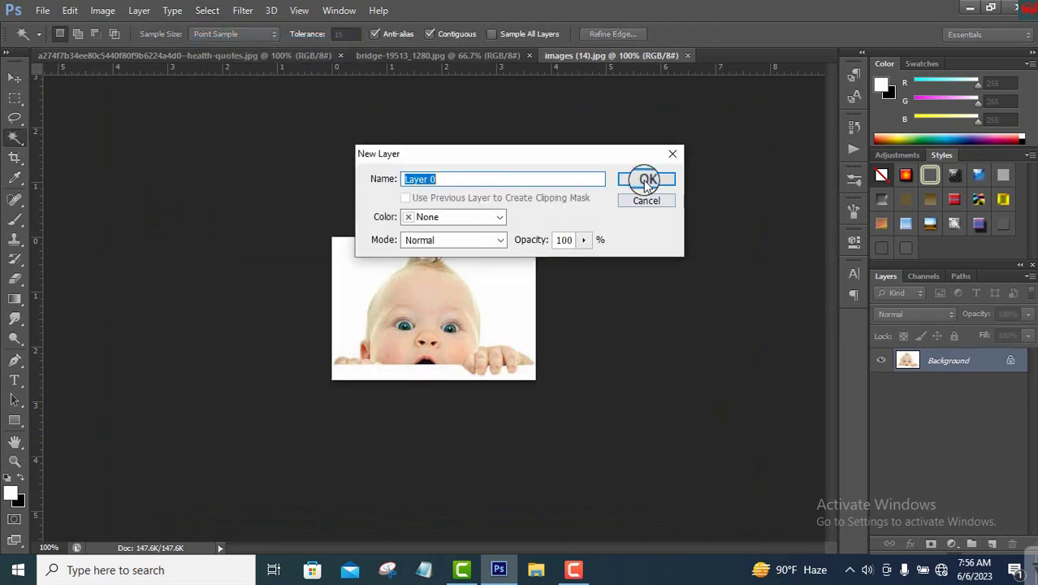
left_click(647, 180)
key("Delete")
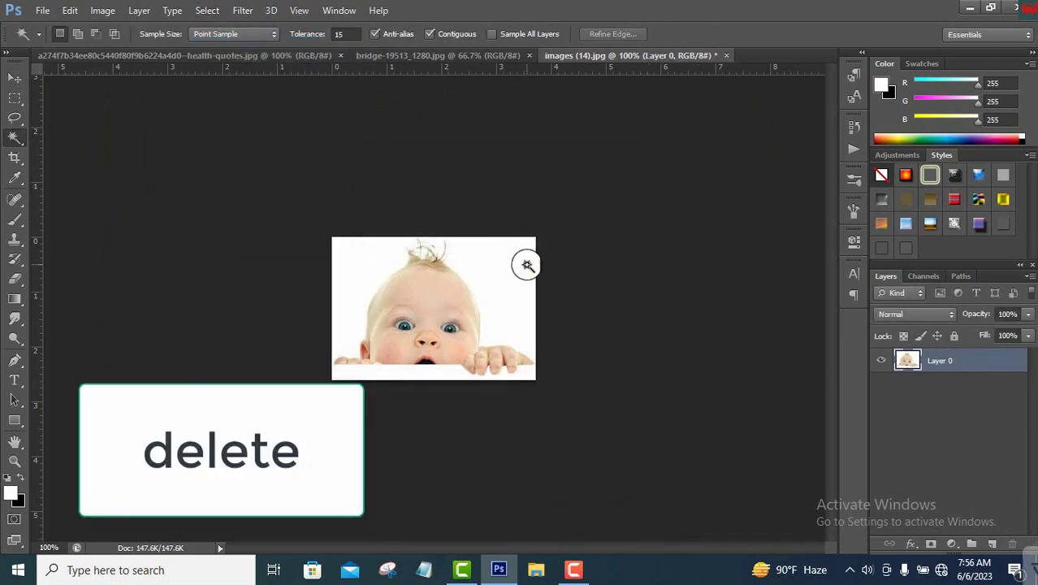
key("Delete")
Step: Delete the left and bottom white areas around the baby, then deselect
left_click(370, 255)
key("Delete")
left_click(524, 364)
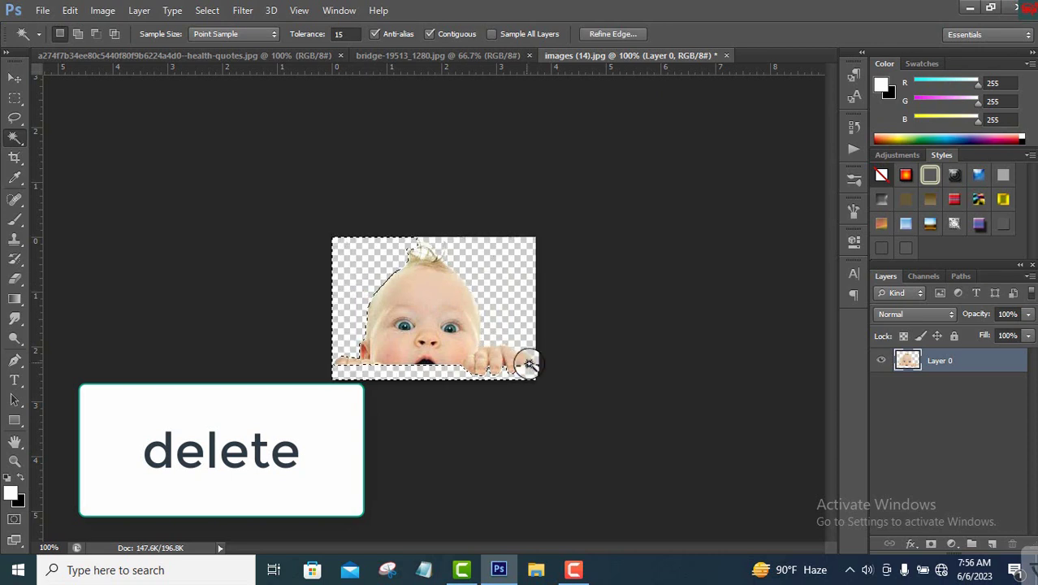
key("Delete")
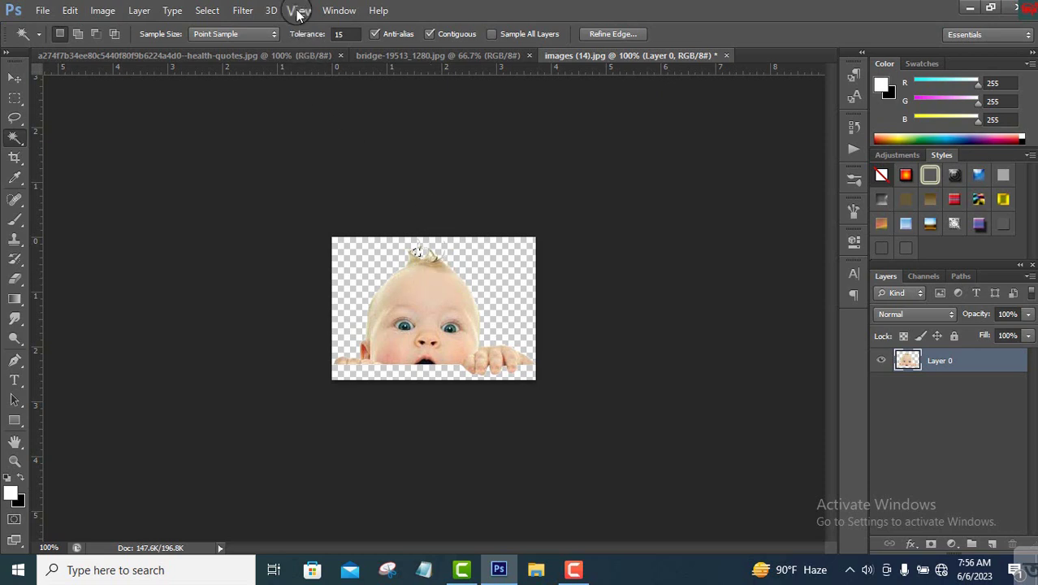
left_click(217, 15)
left_click(224, 41)
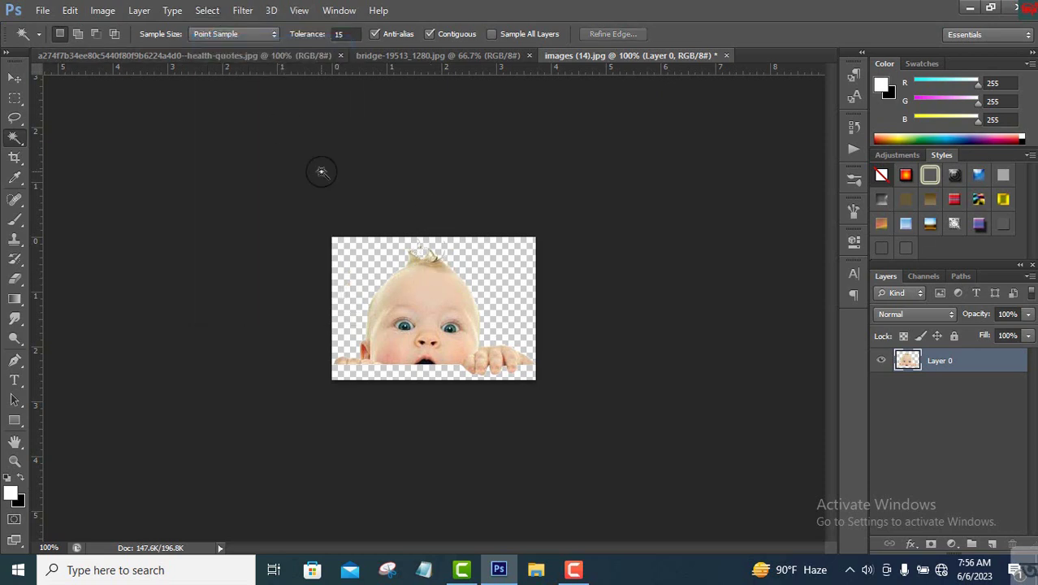
Step: Bring up the dog photo and delete the fence areas behind its head with Magic Wand
left_click(428, 57)
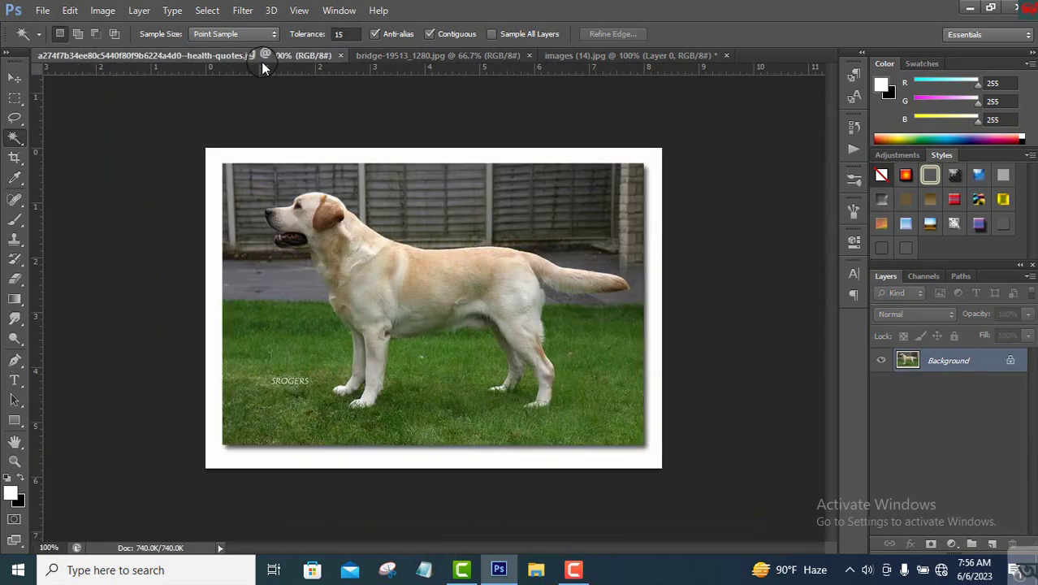
left_click_drag(262, 57, 494, 59)
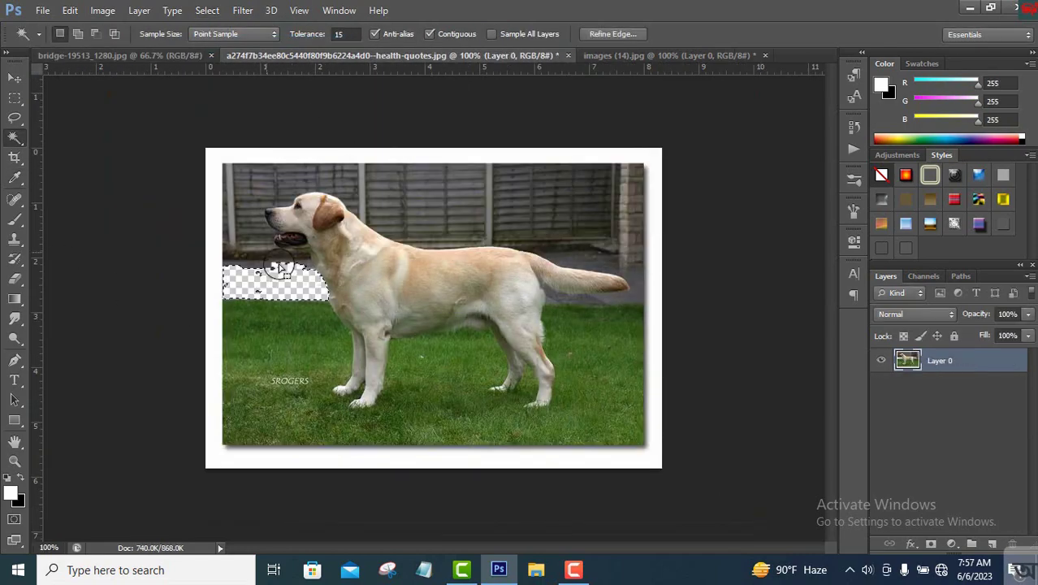
key("Delete")
key("Delete")
key("ctrl+plus")
key("ctrl+plus")
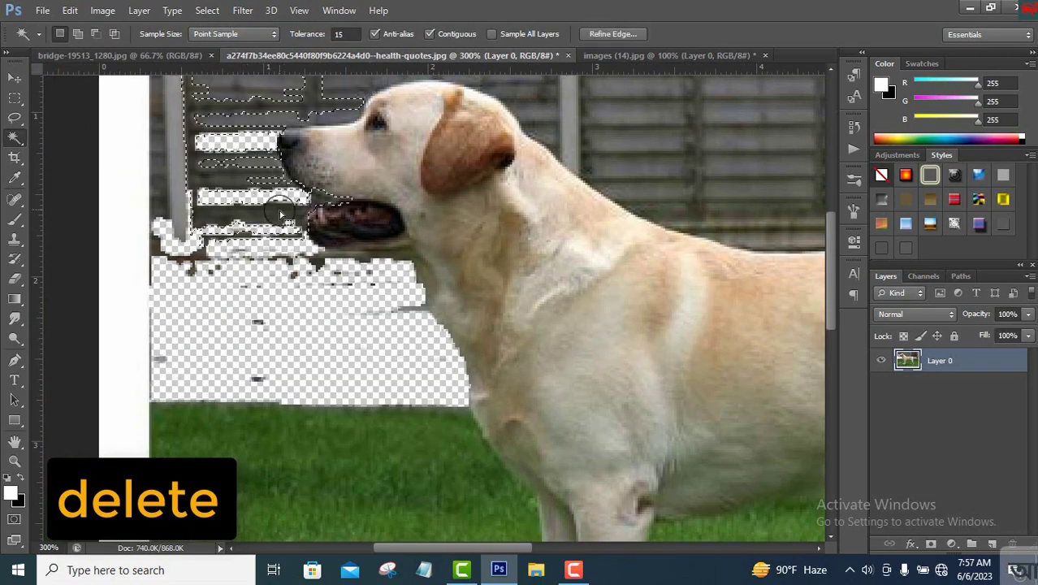
scroll(322, 160, "up", 2)
left_click(322, 160)
key("Delete")
scroll(322, 160, "down", 1)
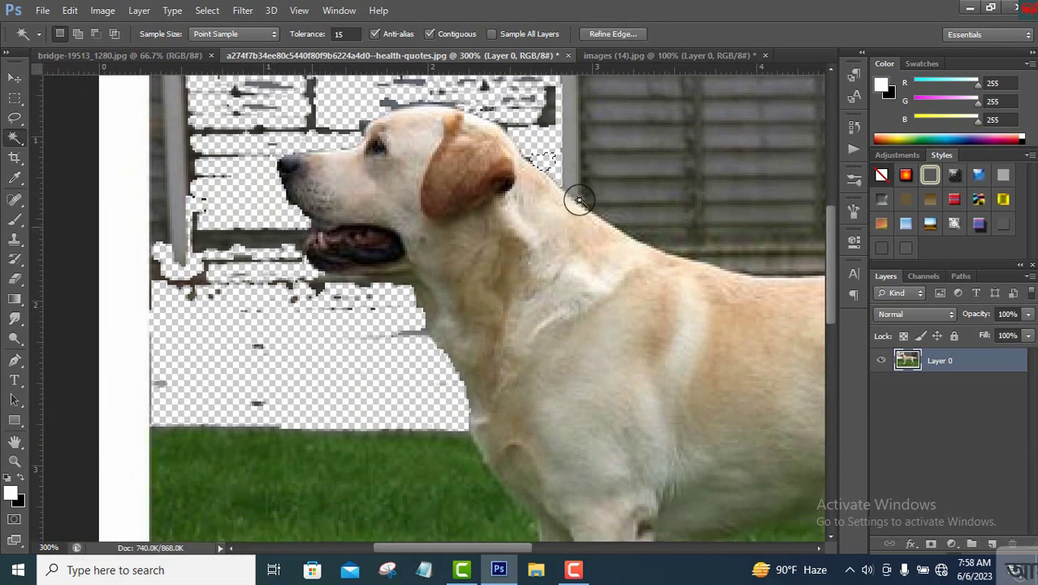
Step: Erase the dog photo's white borders and leftover background with the Eraser
key("e")
key("ctrl+minus")
key("ctrl+minus")
key("x")
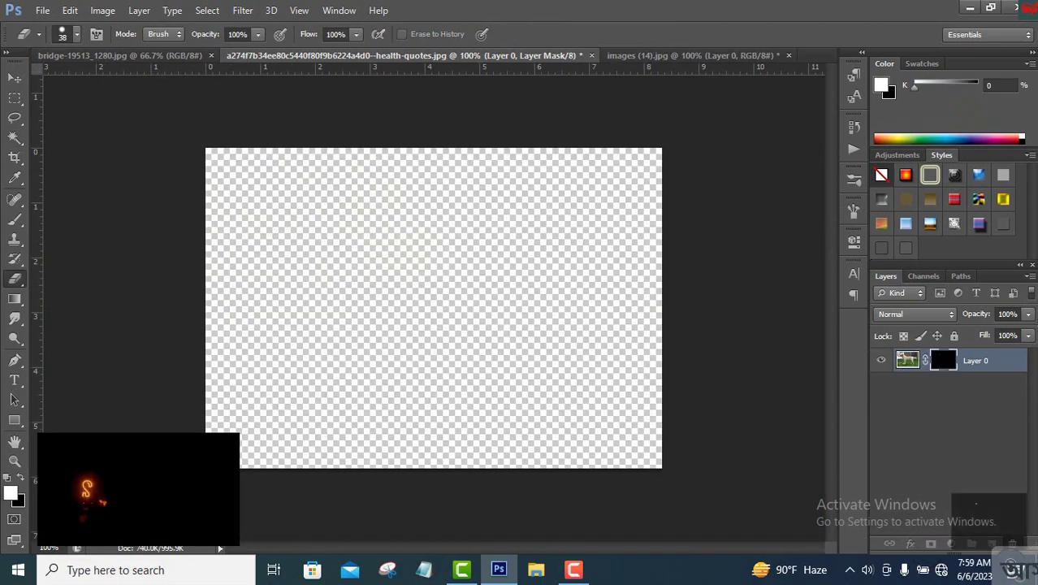
mouse_move(213, 334)
left_mouse_down()
mouse_move(220, 417)
mouse_move(324, 325)
mouse_move(664, 151)
mouse_move(644, 230)
mouse_move(558, 333)
mouse_move(484, 354)
mouse_move(256, 283)
mouse_move(254, 157)
left_mouse_up()
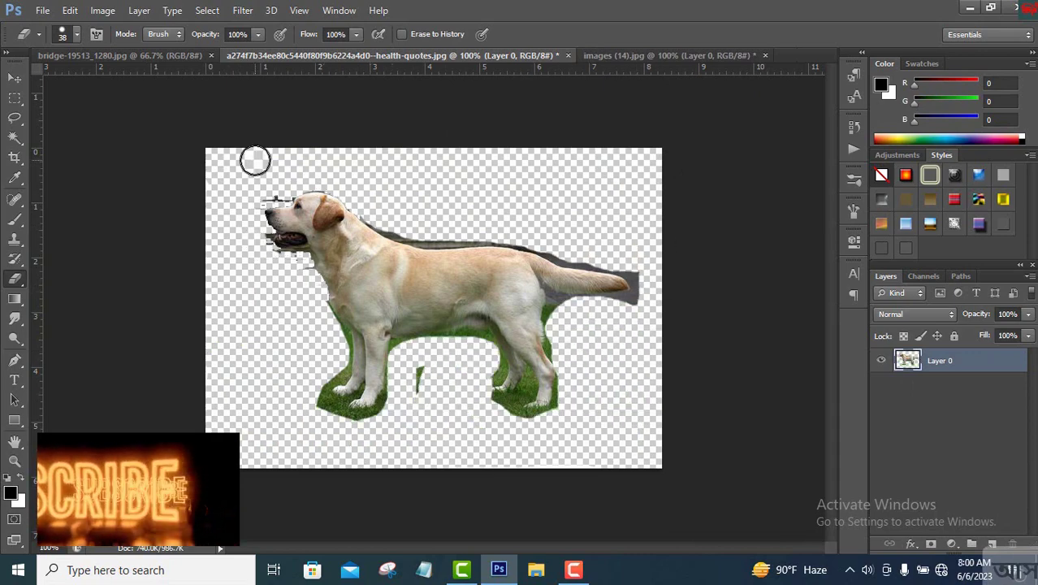
Step: Select and delete the grass specks around the dog's paws
key("ctrl+plus")
key("ctrl+plus")
key("w")
left_click(341, 447)
key("Delete")
scroll(331, 345, "up", 1)
scroll(332, 346, "up", 3)
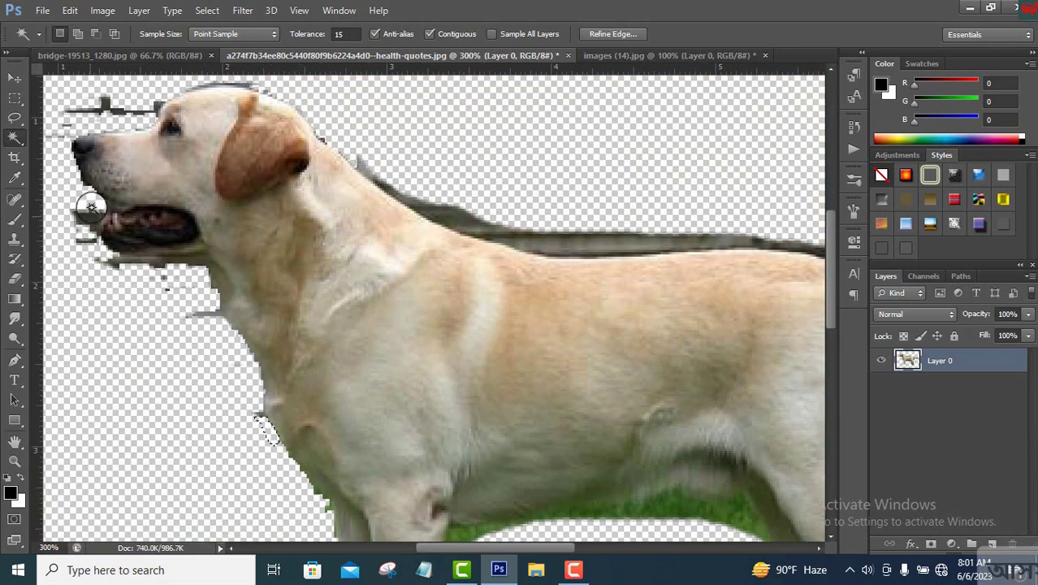
scroll(598, 353, "right", 2)
key("ctrl+minus")
key("ctrl+minus")
key("ctrl+plus")
key("ctrl+plus")
Step: Delete the grass strip under the dog's belly
key("e")
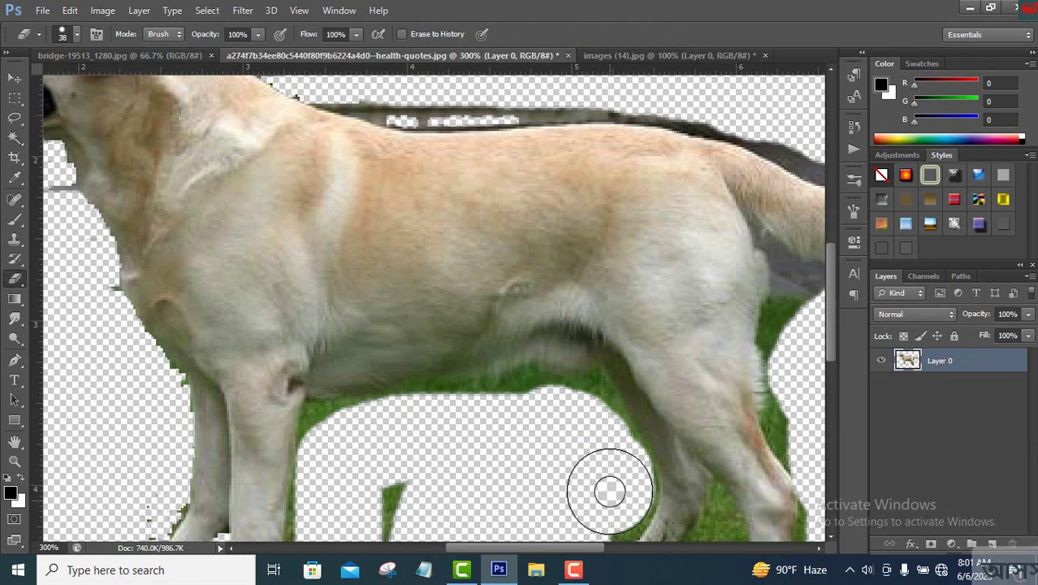
scroll(607, 487, "down", 2)
key("w")
left_click(572, 290)
key("Delete")
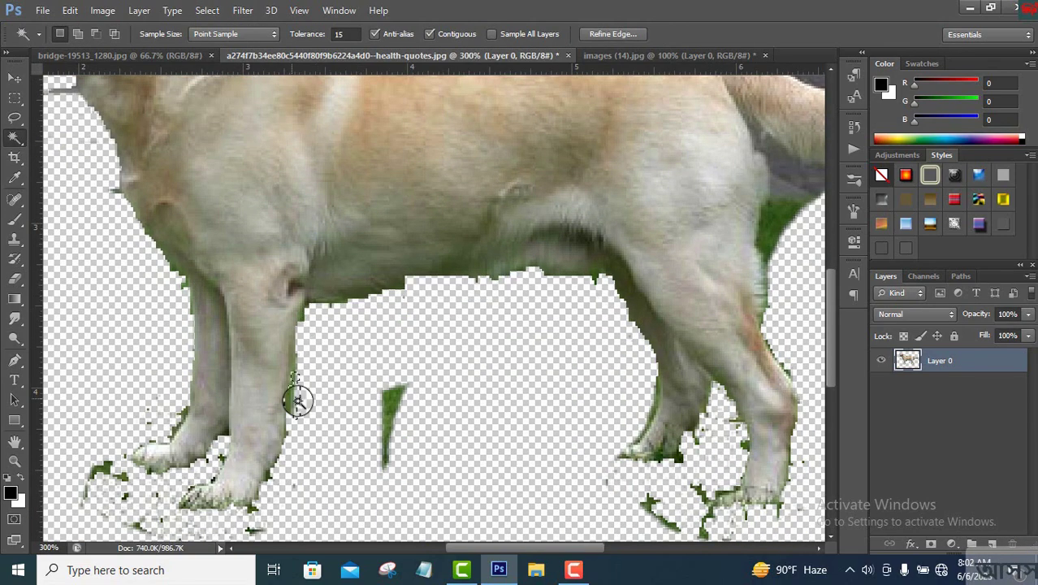
Step: Delete the grey fence fragments above the dog's head
left_click_drag(778, 220, 506, 365)
scroll(540, 262, "up", 1)
scroll(540, 262, "left", 3)
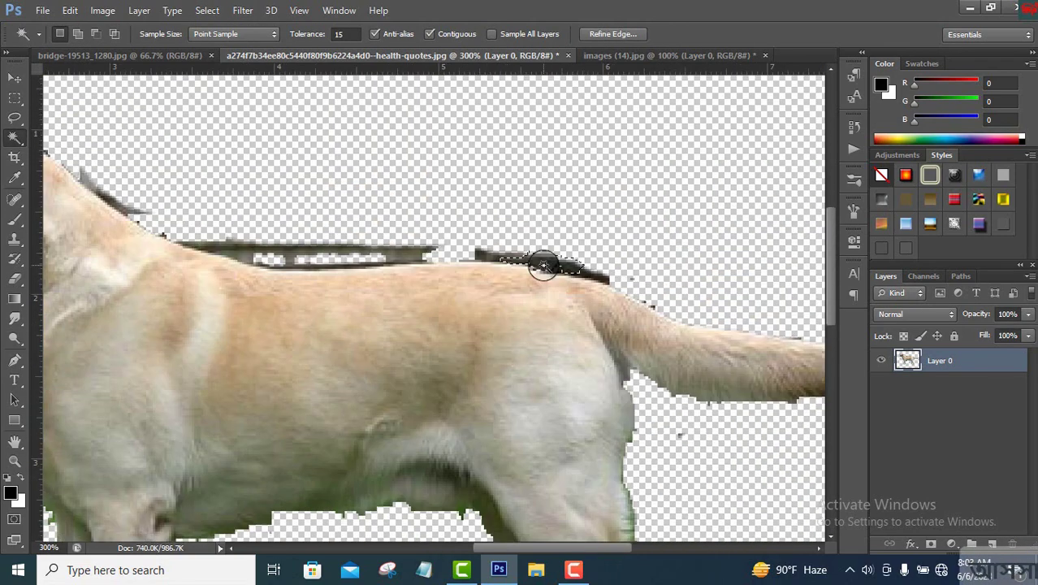
scroll(537, 262, "left", 3)
left_click(512, 245)
scroll(427, 236, "up", 1)
scroll(427, 236, "left", 3)
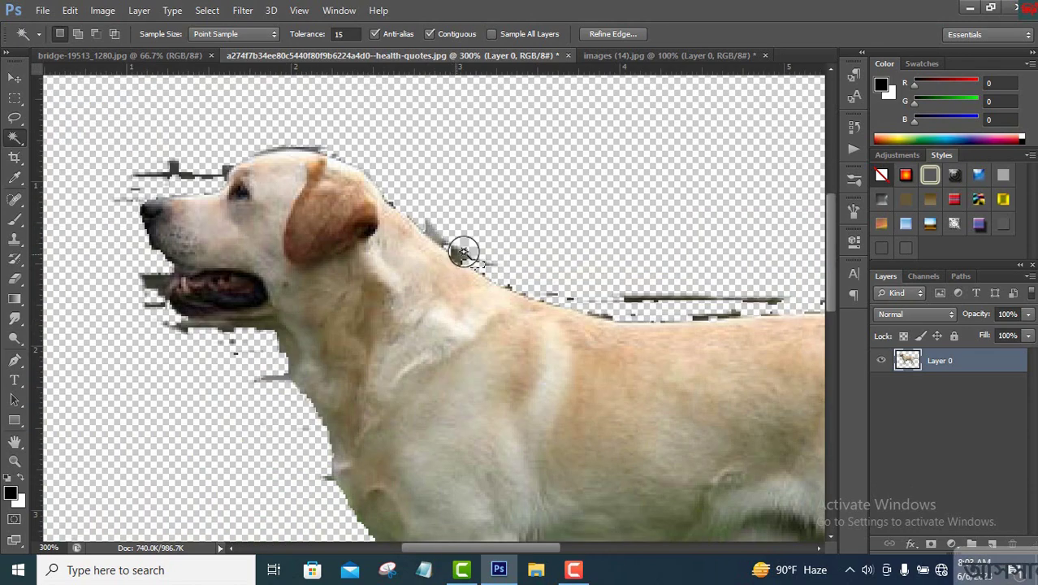
key("Delete")
Step: Erase the dark fragments left of the dog's mouth and nose
key("e")
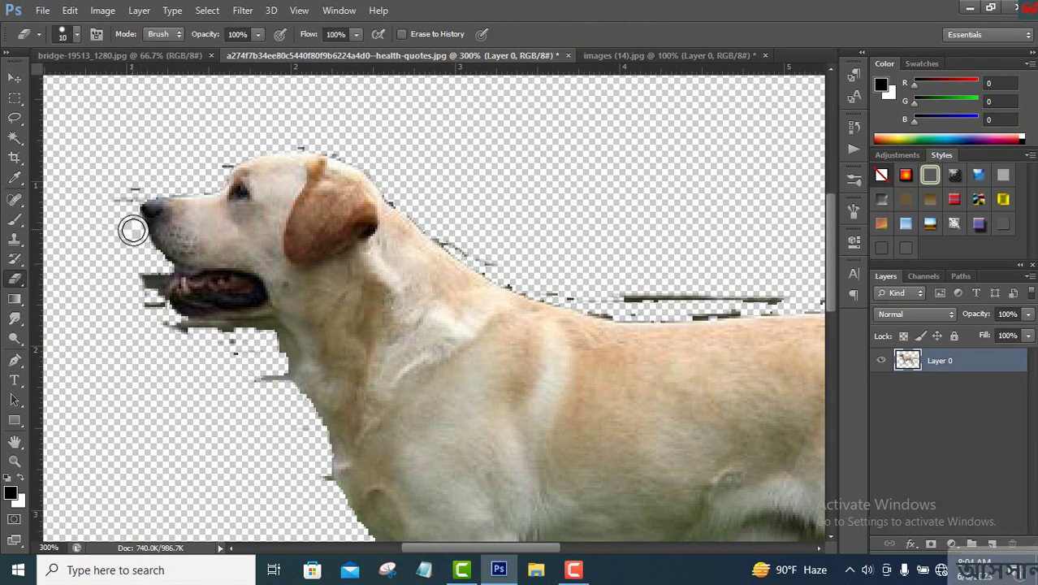
mouse_move(132, 231)
left_mouse_down()
mouse_move(174, 324)
mouse_move(155, 306)
mouse_move(160, 271)
mouse_move(152, 285)
mouse_move(247, 343)
left_mouse_up()
scroll(283, 269, "down", 1)
scroll(322, 301, "down", 1)
scroll(355, 354, "down", 1)
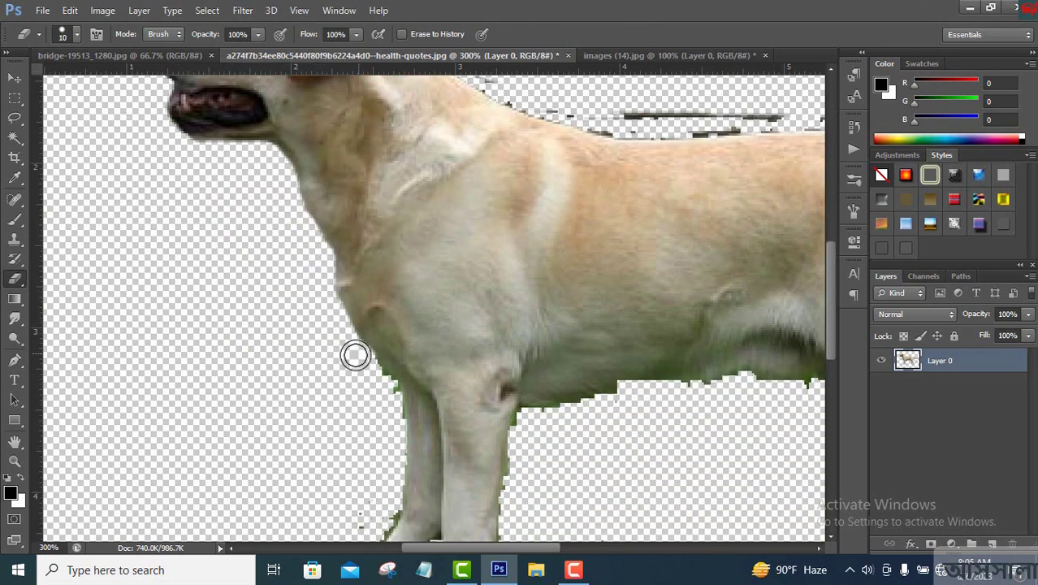
scroll(358, 358, "down", 1)
scroll(345, 371, "down", 2)
left_click_drag(345, 371, 475, 449)
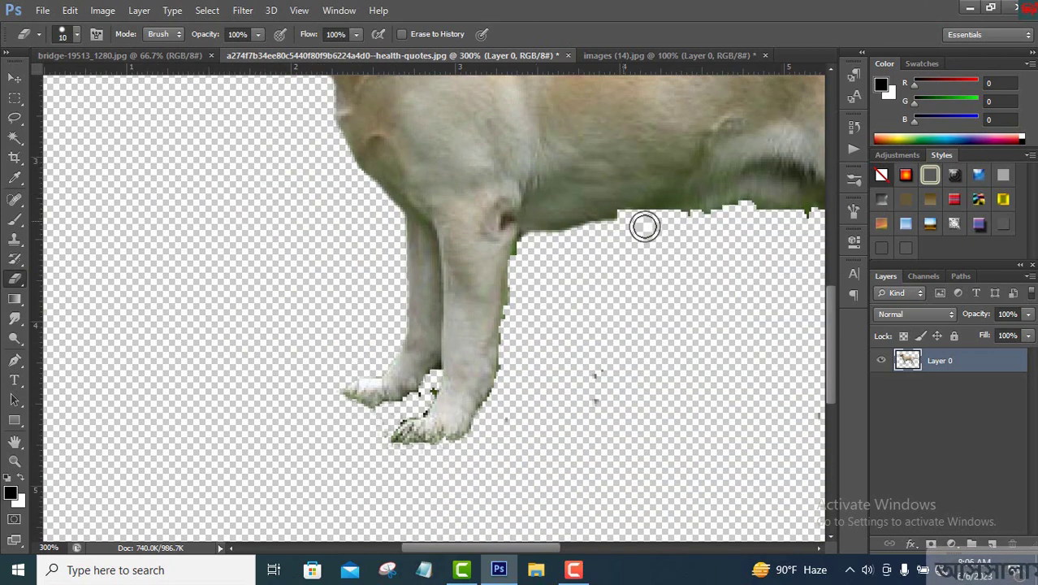
Step: Erase the green fringe along the belly, front leg, hind leg and hind paw with a smaller brush
left_click_drag(645, 226, 554, 294)
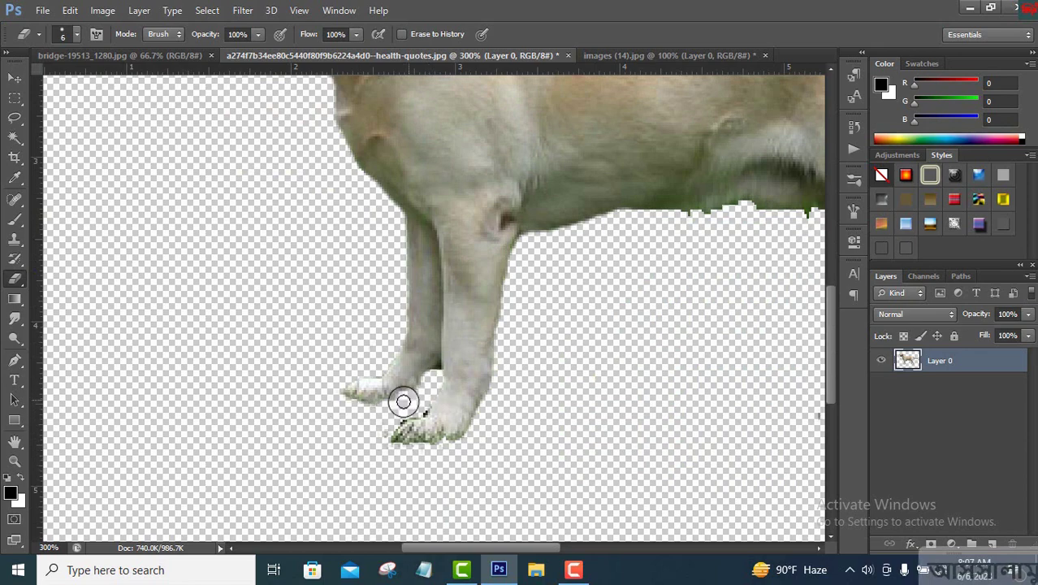
scroll(421, 378, "down", 1)
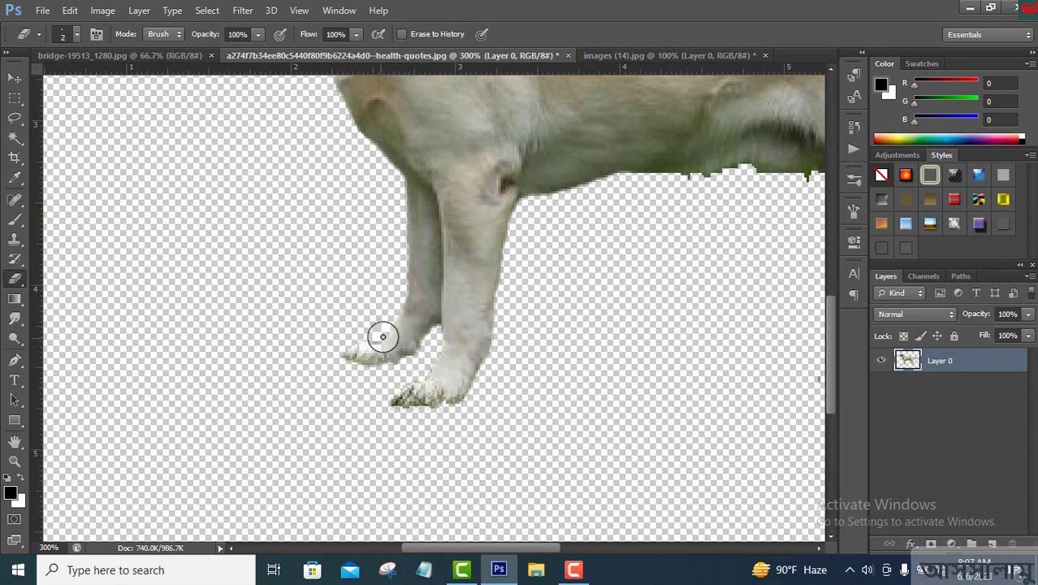
scroll(397, 396, "up", 2)
scroll(398, 397, "right", 5)
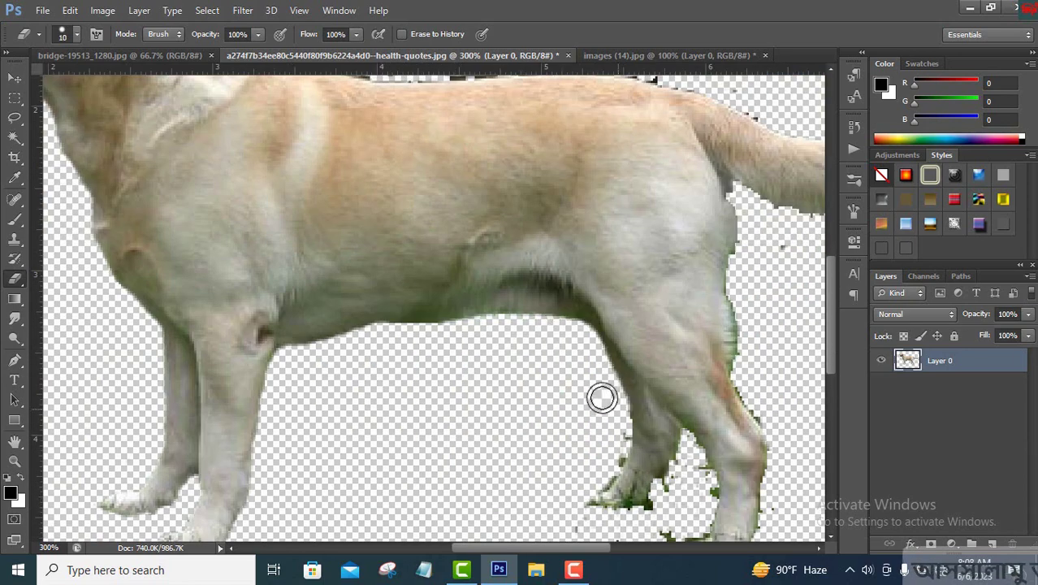
scroll(602, 397, "down", 1)
key("bracketleft")
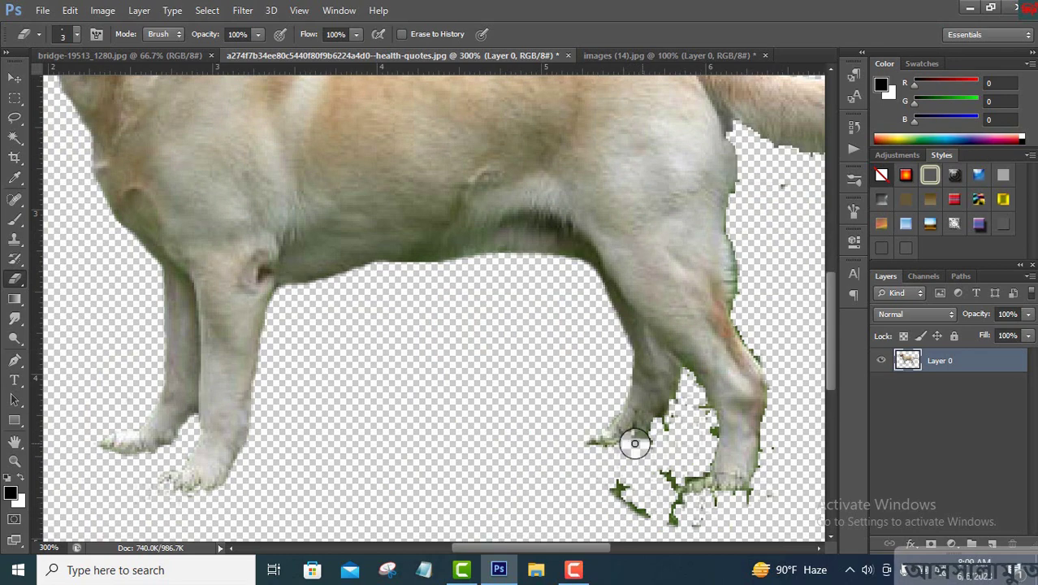
mouse_move(664, 414)
left_mouse_down()
mouse_move(695, 378)
mouse_move(631, 484)
left_mouse_up()
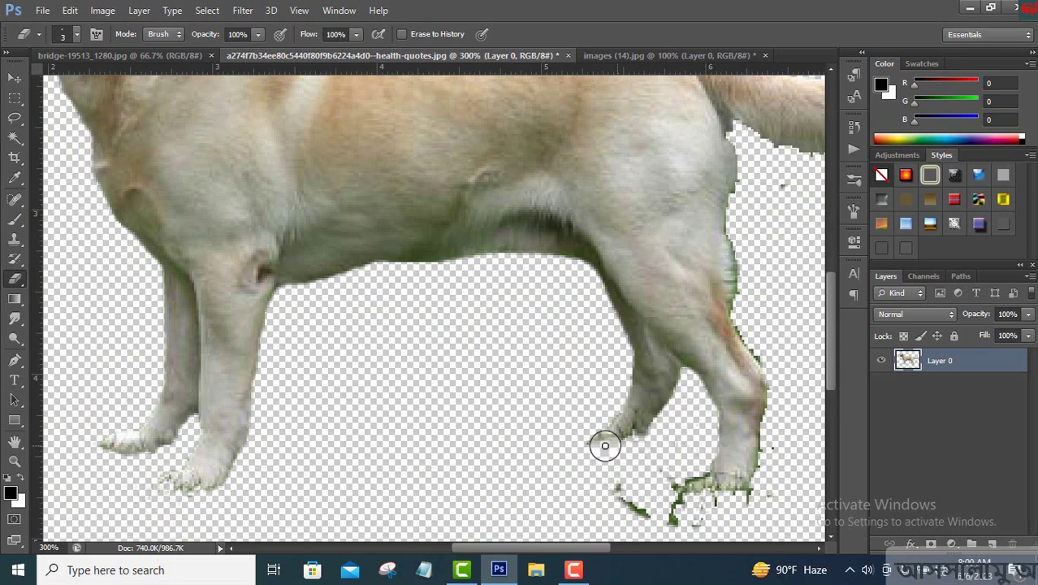
left_click_drag(605, 445, 709, 502)
Step: Erase the dark fringe along the dog's back and fit the whole cut-out in view
scroll(725, 247, "up", 3)
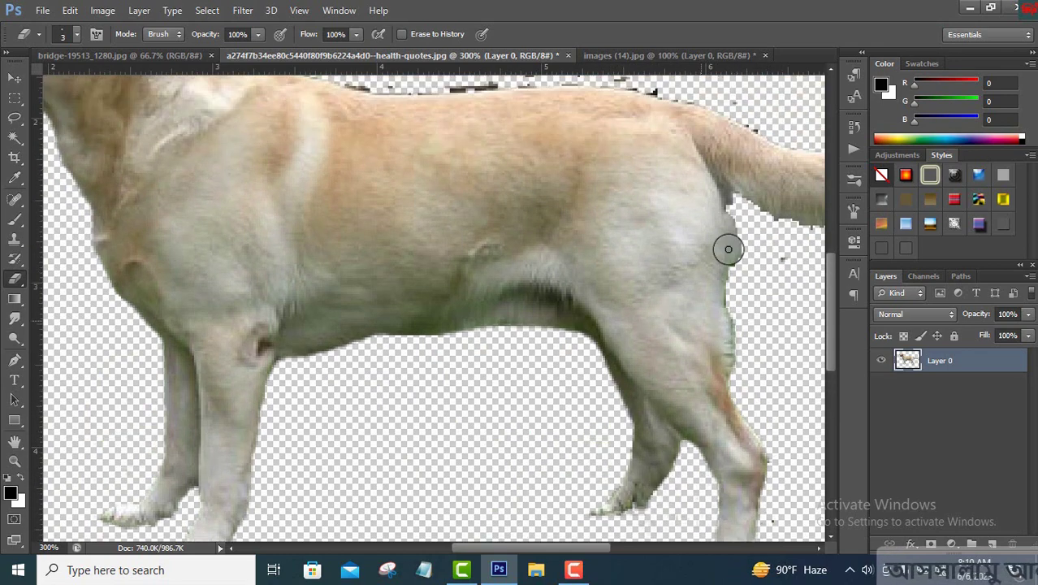
left_click_drag(732, 264, 519, 250)
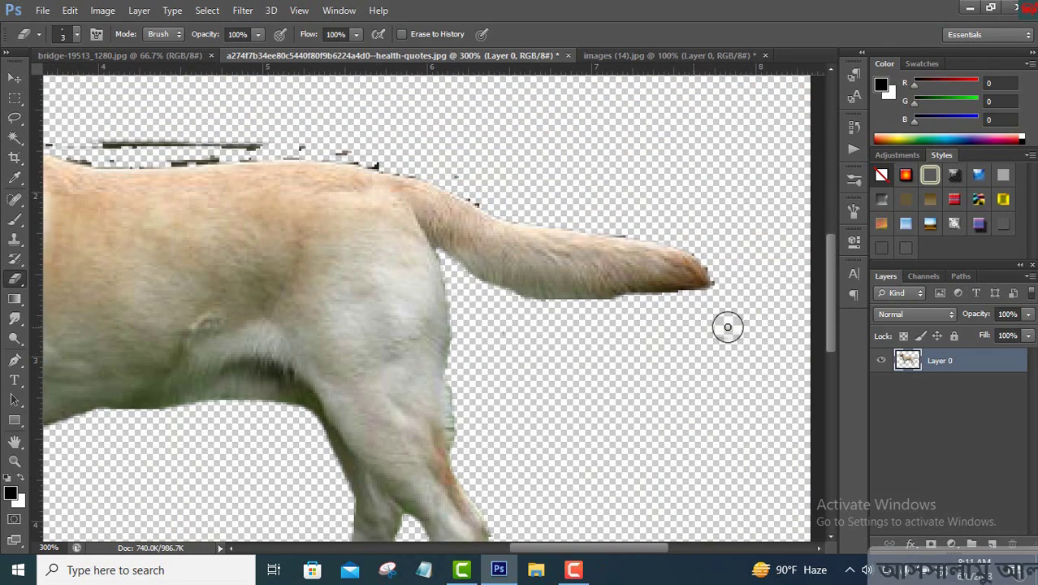
scroll(531, 363, "up", 3)
scroll(705, 309, "left", 5)
mouse_move(648, 292)
left_mouse_down()
mouse_move(469, 296)
mouse_move(359, 277)
left_mouse_up()
scroll(406, 325, "up", 2)
scroll(471, 357, "left", 4)
scroll(398, 301, "up", 2)
scroll(398, 301, "left", 3)
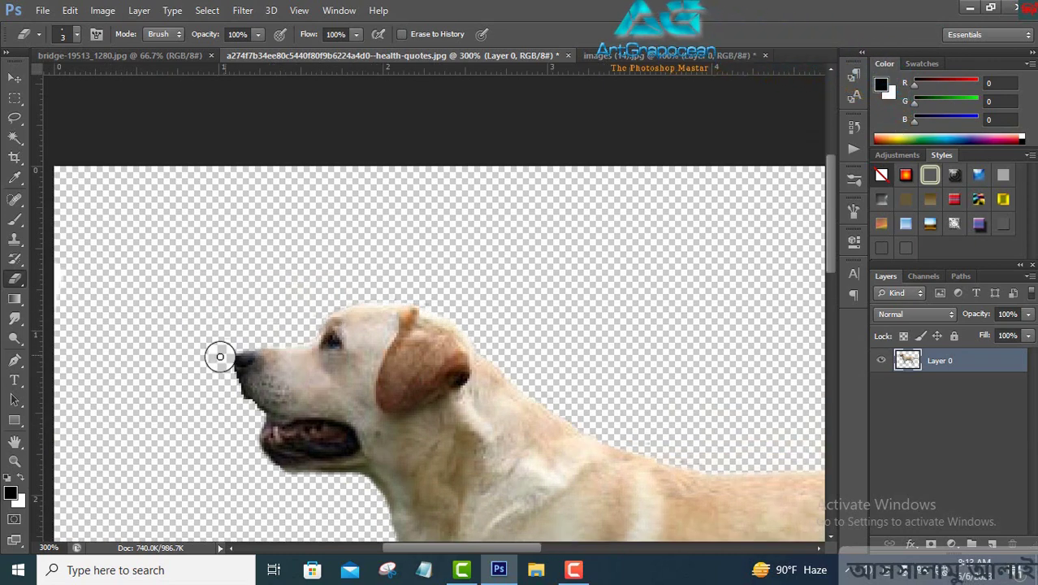
key("ctrl+minus")
key("ctrl+0")
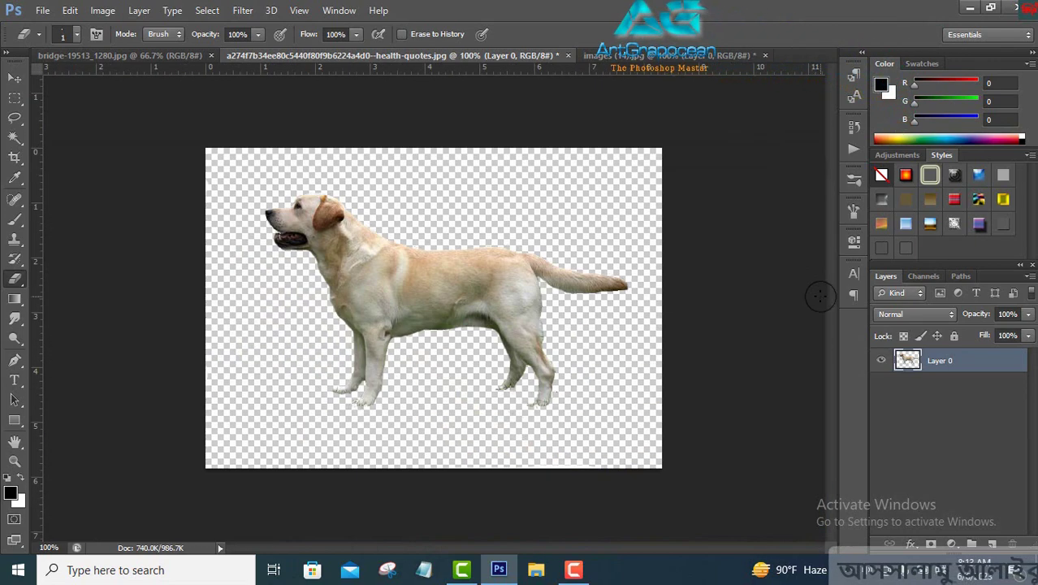
Step: Move the dog into the bridge scene, then scale and position it on the bridge
key("v")
mouse_move(487, 341)
left_mouse_down()
mouse_move(394, 258)
mouse_move(297, 320)
mouse_move(203, 266)
left_mouse_up()
key("ctrl+t")
key("ctrl+minus")
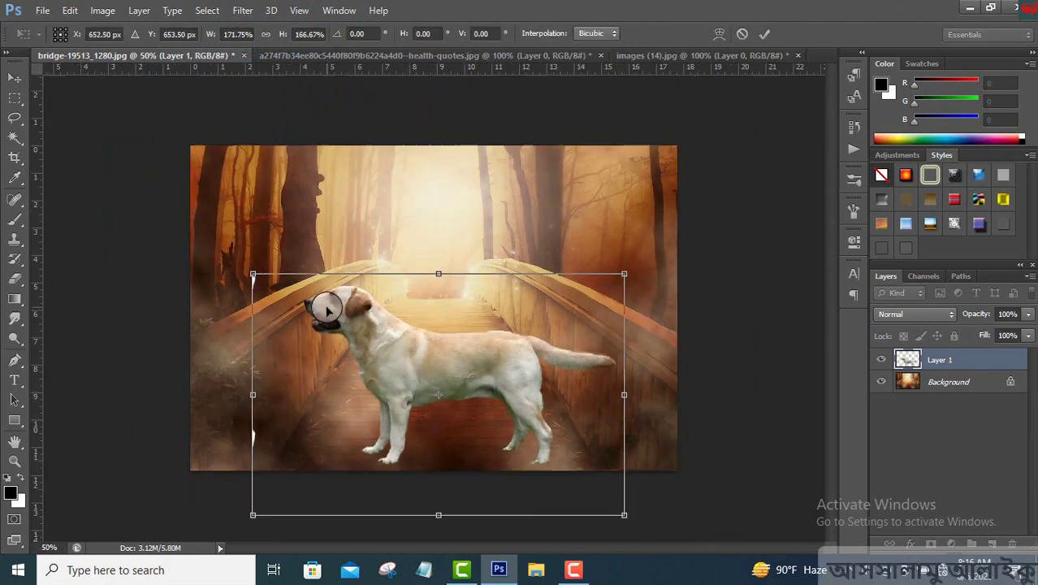
left_click_drag(463, 317, 440, 331)
key("Return")
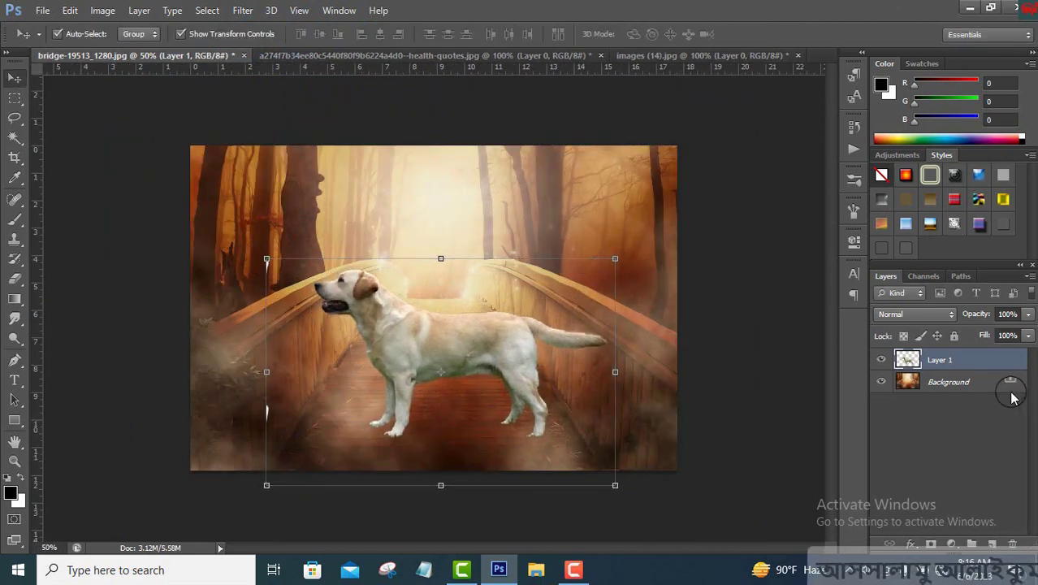
Step: Add a drop shadow to the dog at 97°, 8 px distance, 13 px size with a peaked contour
double_click(985, 357)
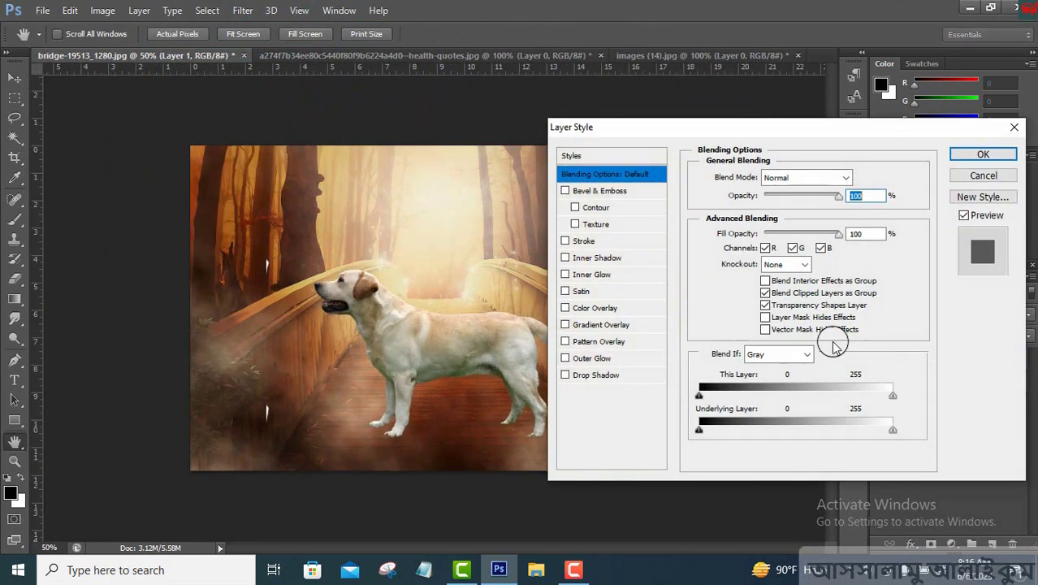
left_click(613, 376)
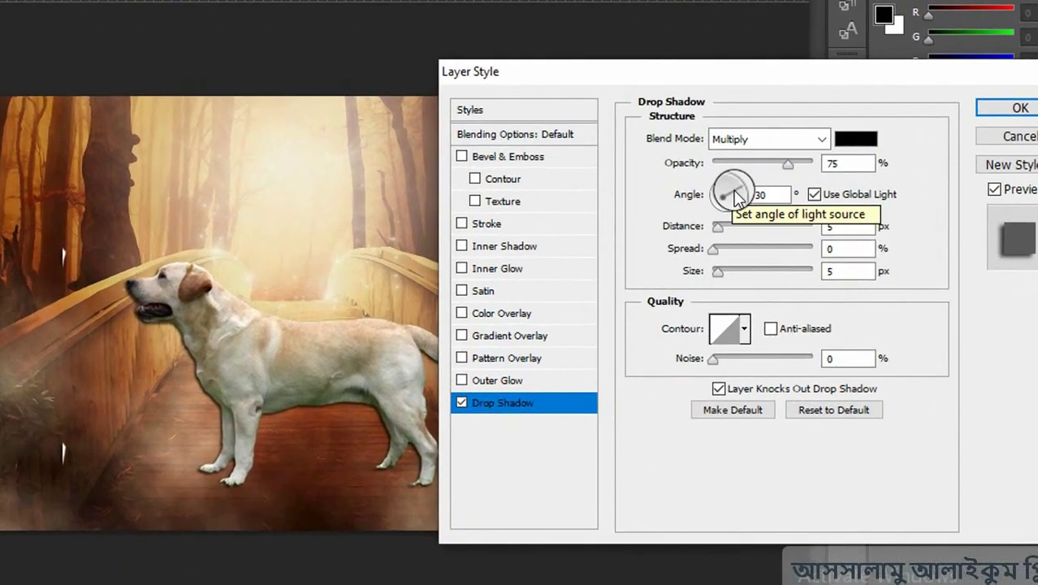
left_click(766, 211)
key("Tab")
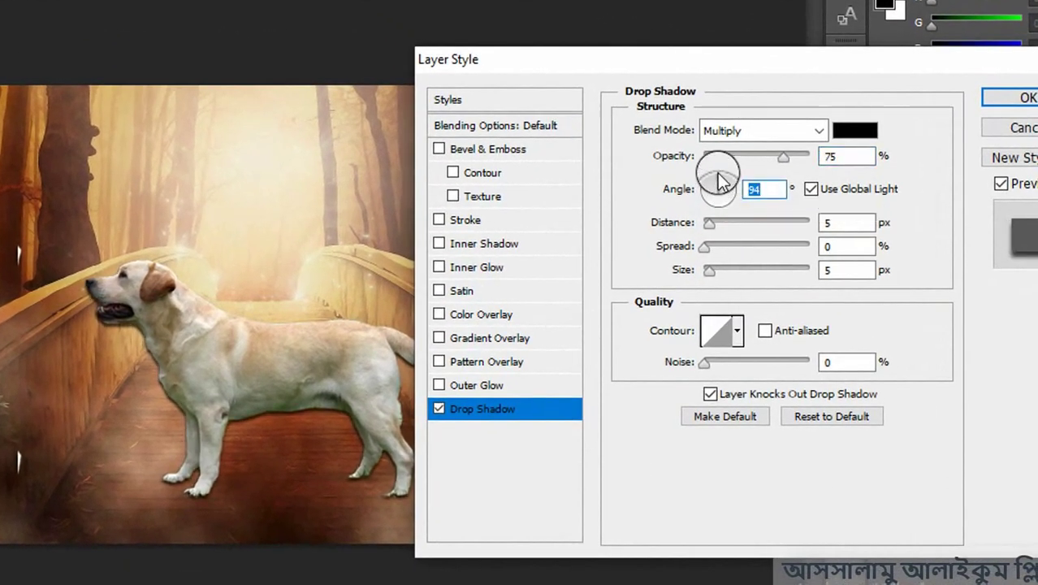
mouse_move(719, 176)
left_mouse_down()
mouse_move(704, 174)
mouse_move(715, 208)
mouse_move(708, 180)
left_mouse_up()
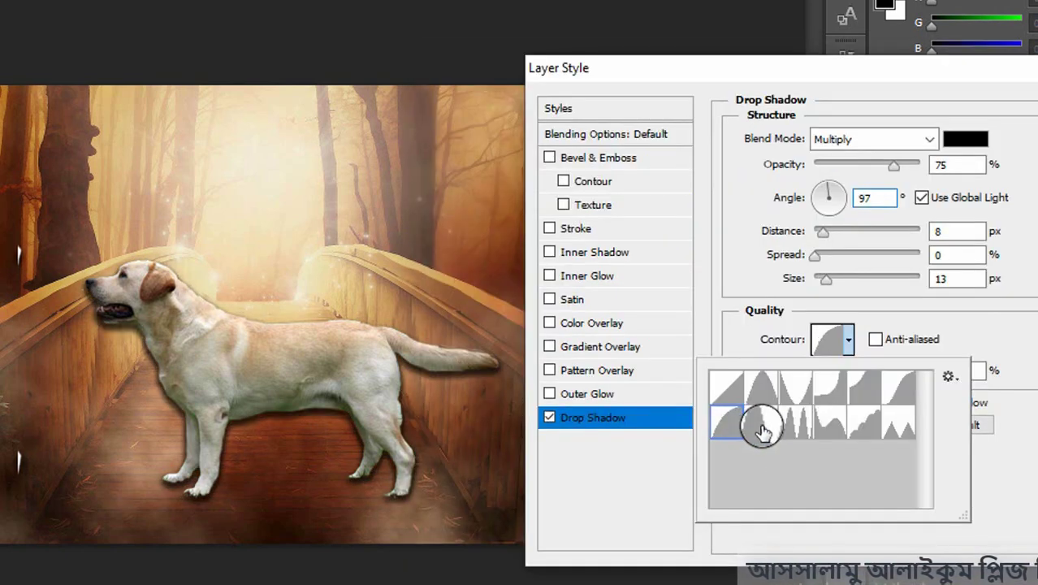
left_click(761, 422)
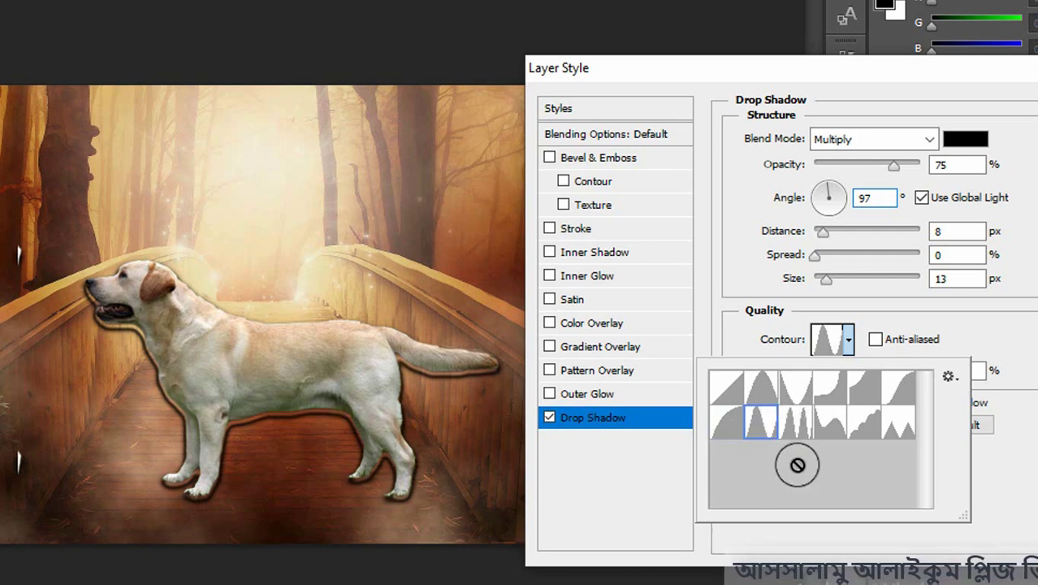
left_click(789, 422)
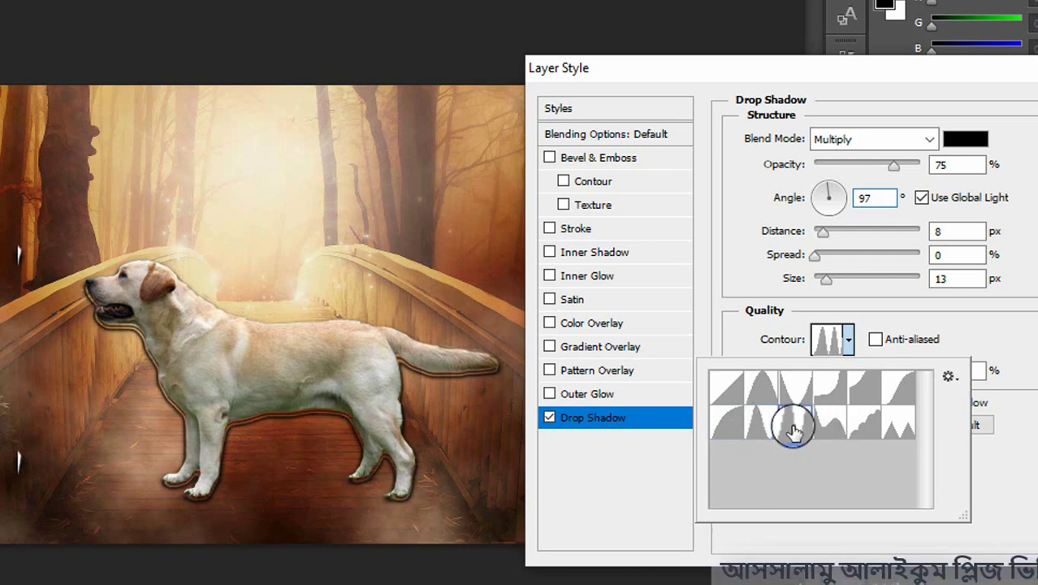
left_click(757, 429)
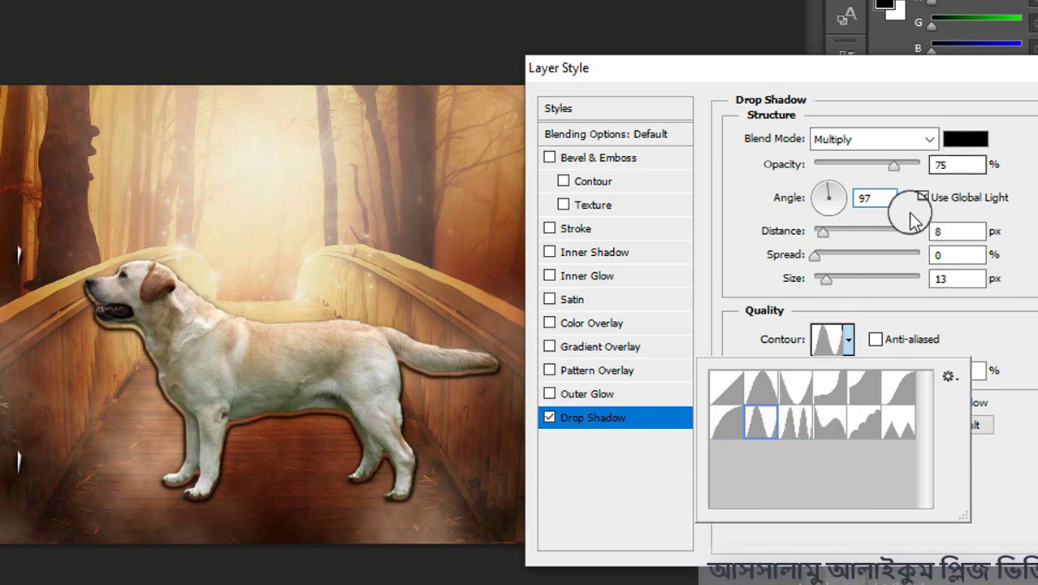
left_click(974, 139)
Step: Change the drop shadow colour to golden yellow d4b420 and enable Outer Glow
left_click(769, 146)
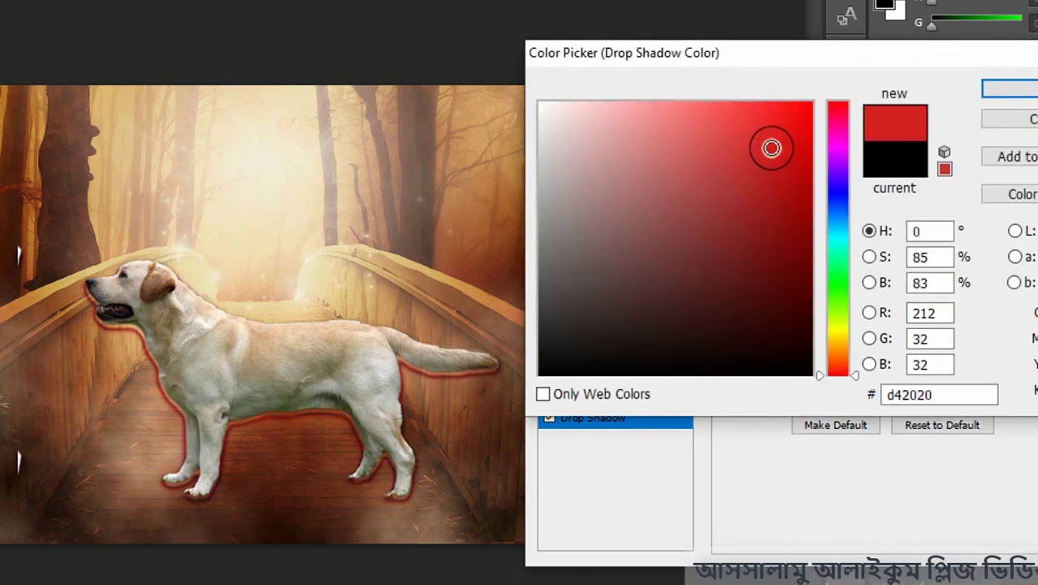
left_click(837, 203)
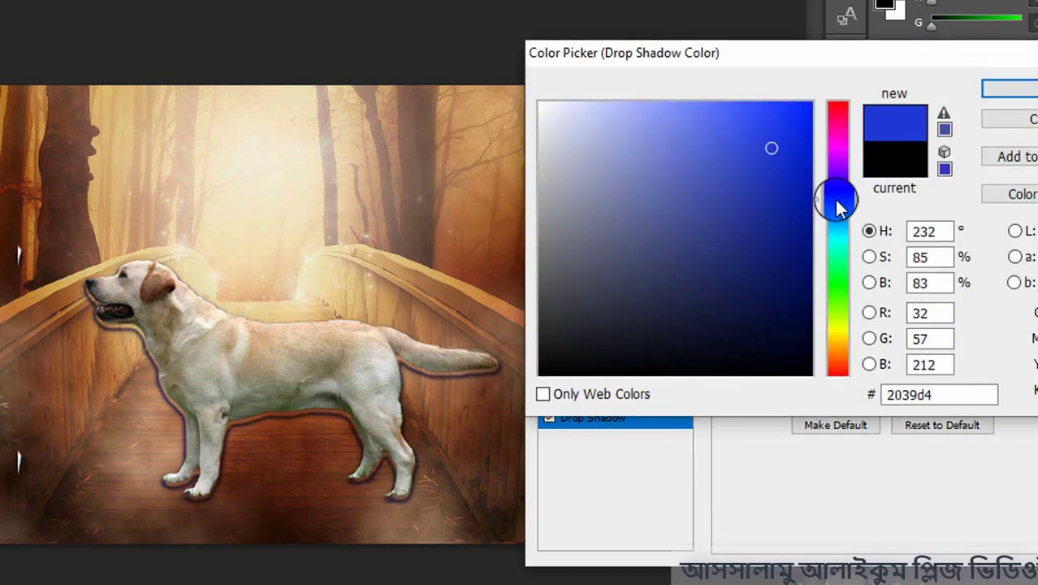
left_click(834, 337)
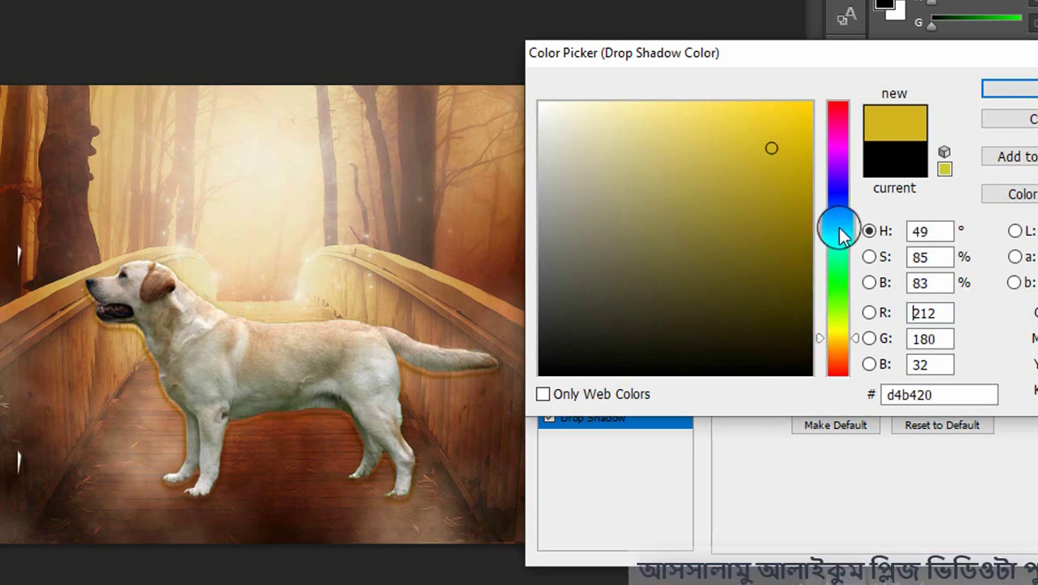
left_click(1019, 89)
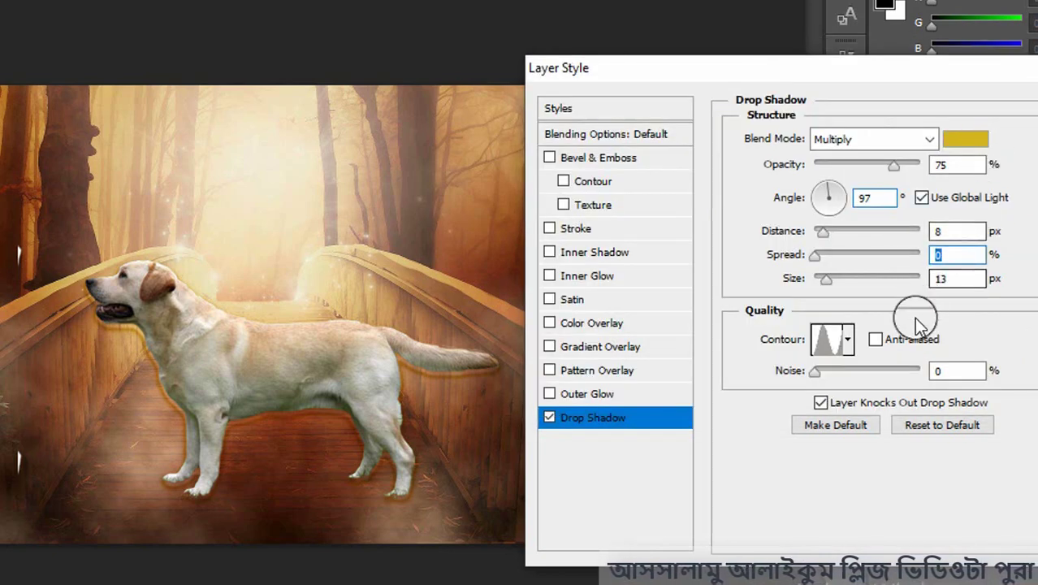
left_click(586, 395)
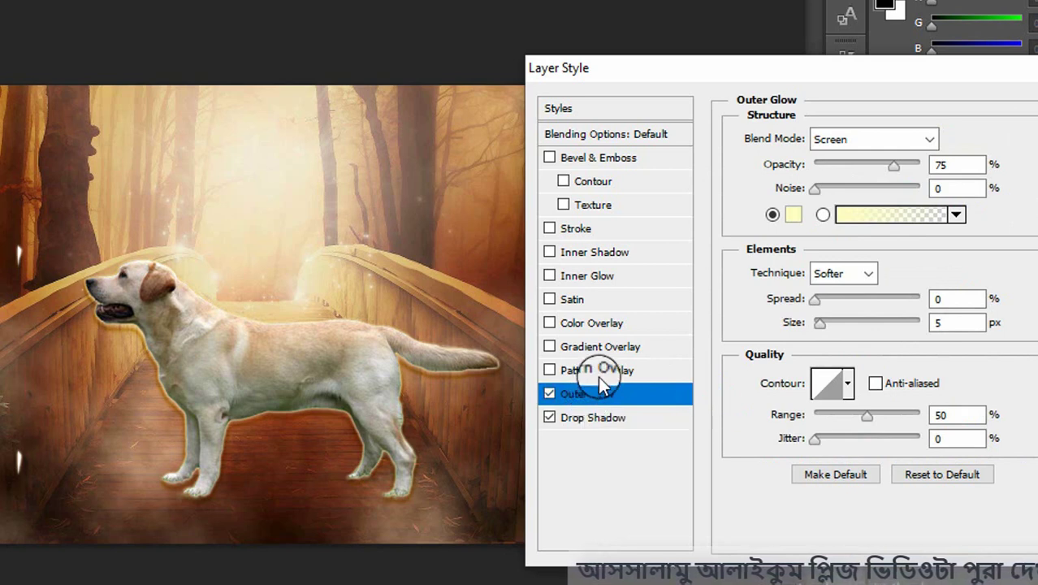
Step: Try multi-peak contour presets for the dog's outer glow
left_click(845, 382)
left_click(795, 467)
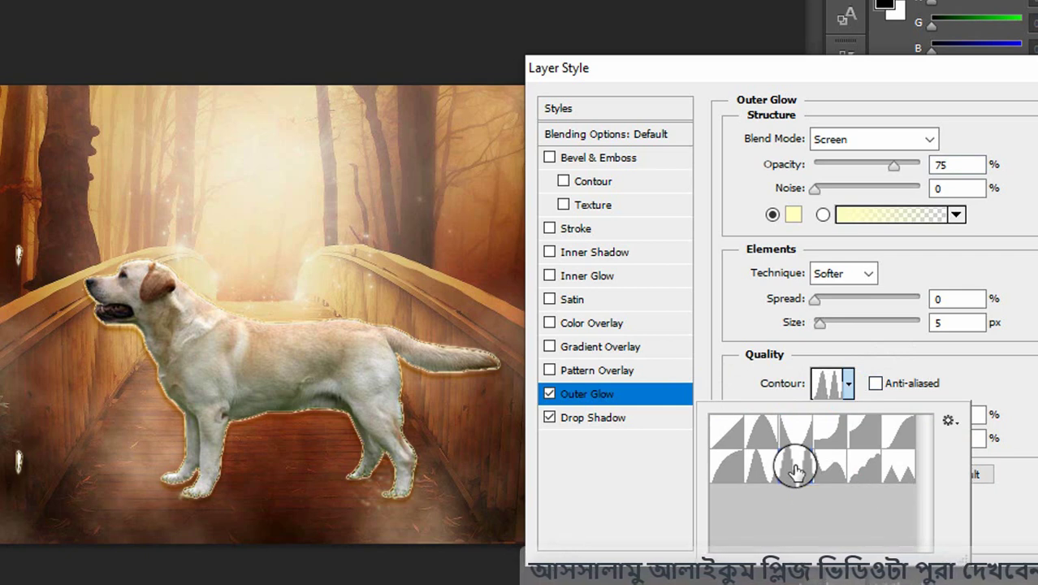
left_click(1006, 378)
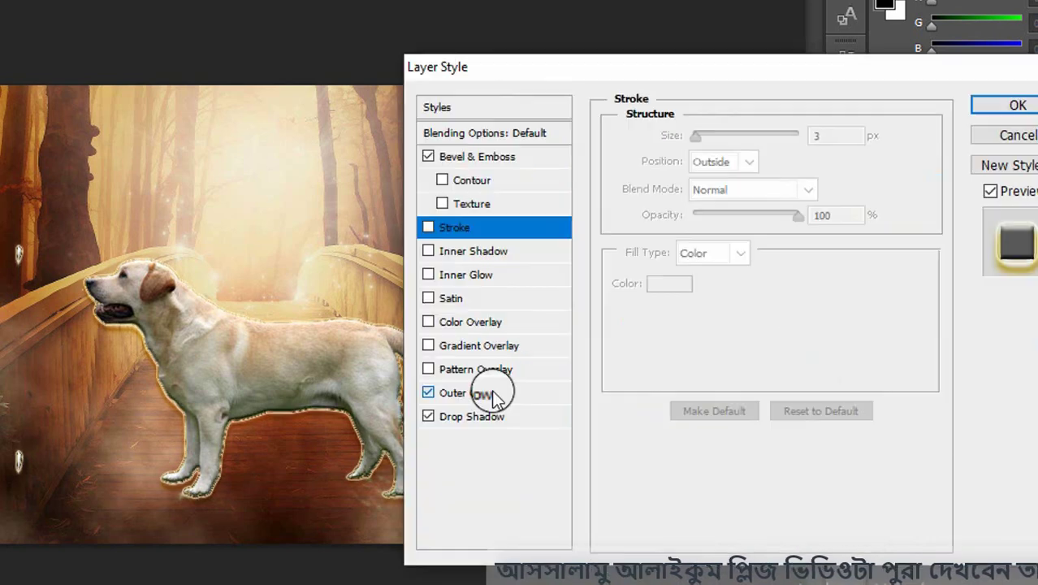
left_click(494, 394)
left_click(728, 385)
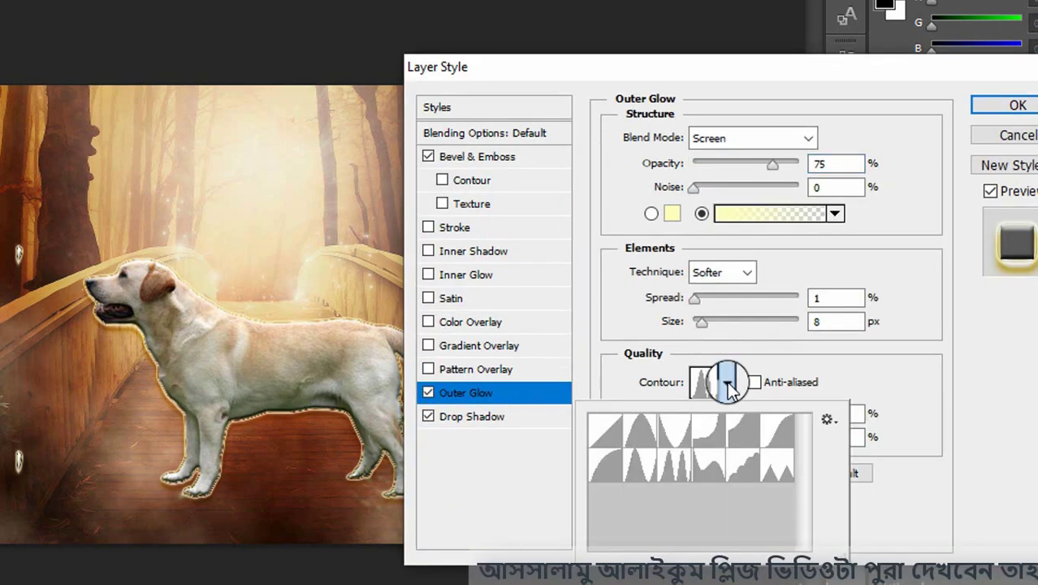
left_click(868, 363)
Step: Adjust the outer glow's spread, 8 px size, Screen blend mode, noise and range
left_click(824, 297)
left_click(828, 321)
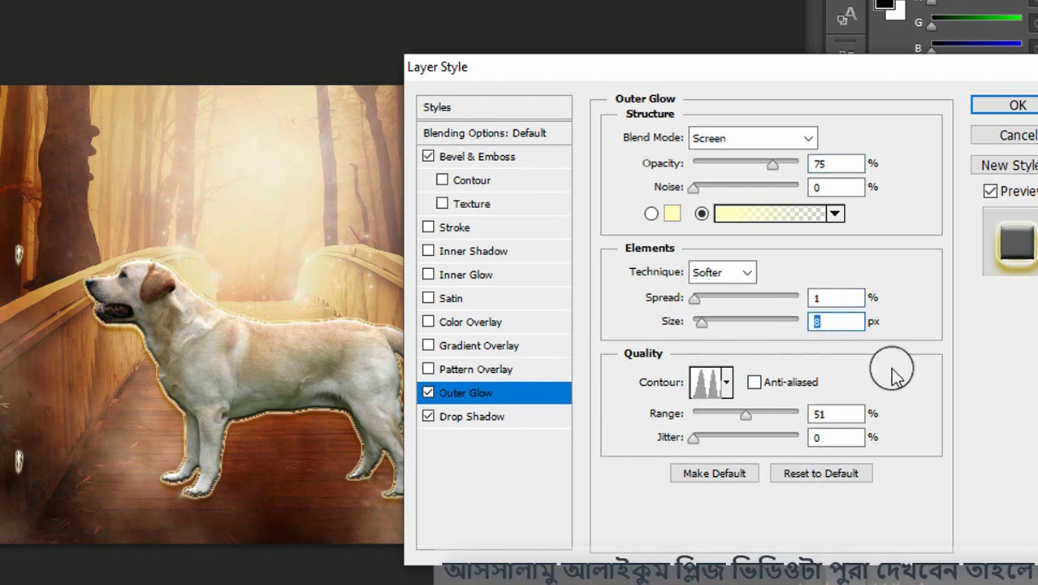
left_click(794, 142)
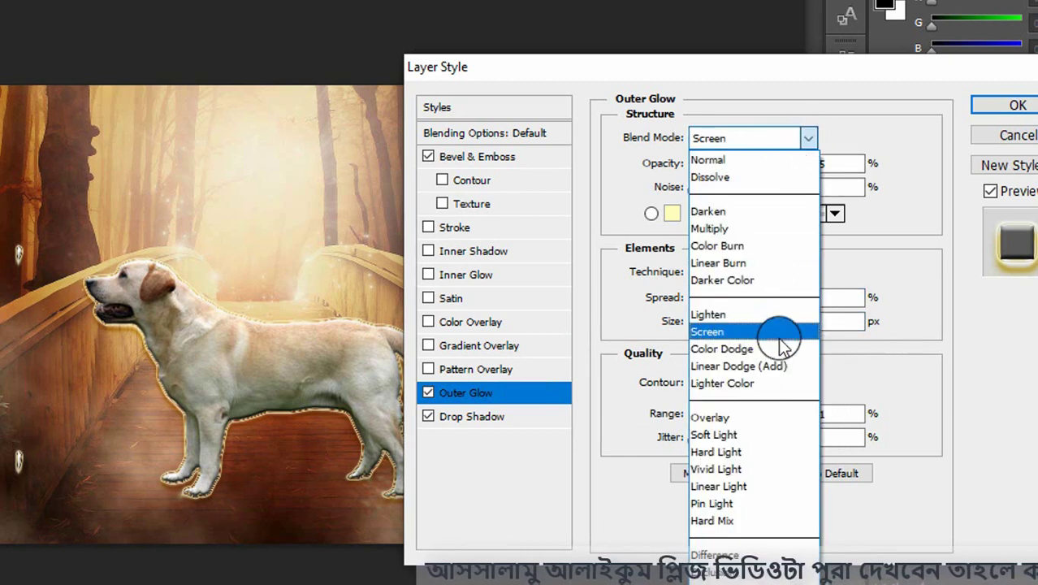
left_click(906, 266)
left_click(842, 162)
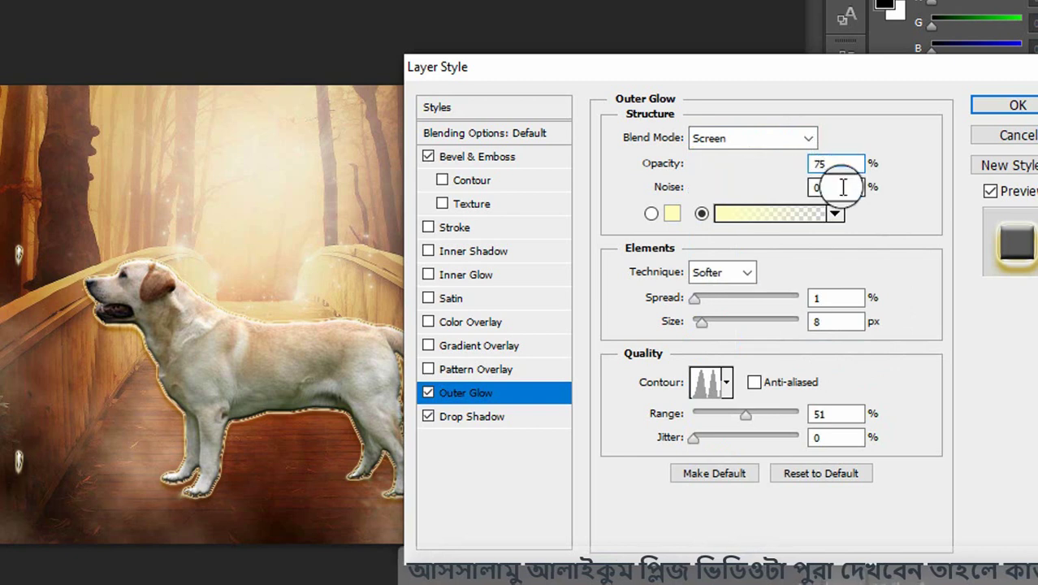
left_click(837, 188)
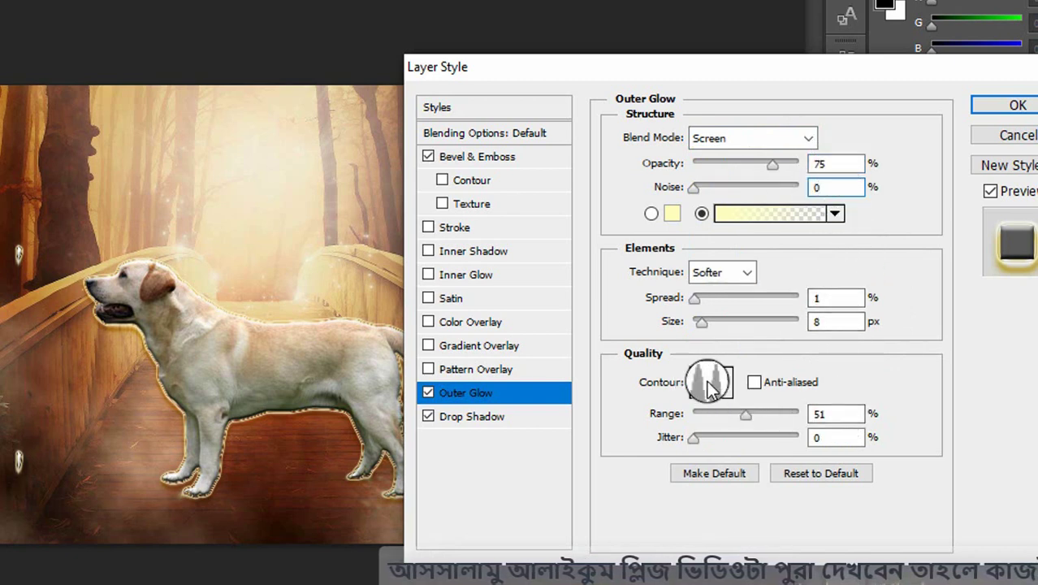
left_click(808, 414)
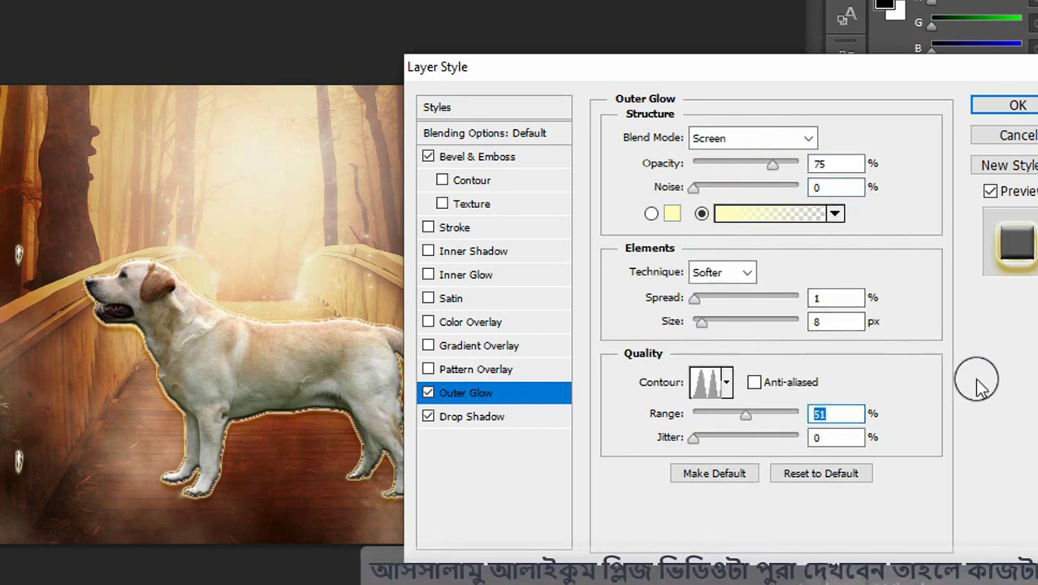
Step: Give the dog's drop shadow the Ring contour
left_click(549, 416)
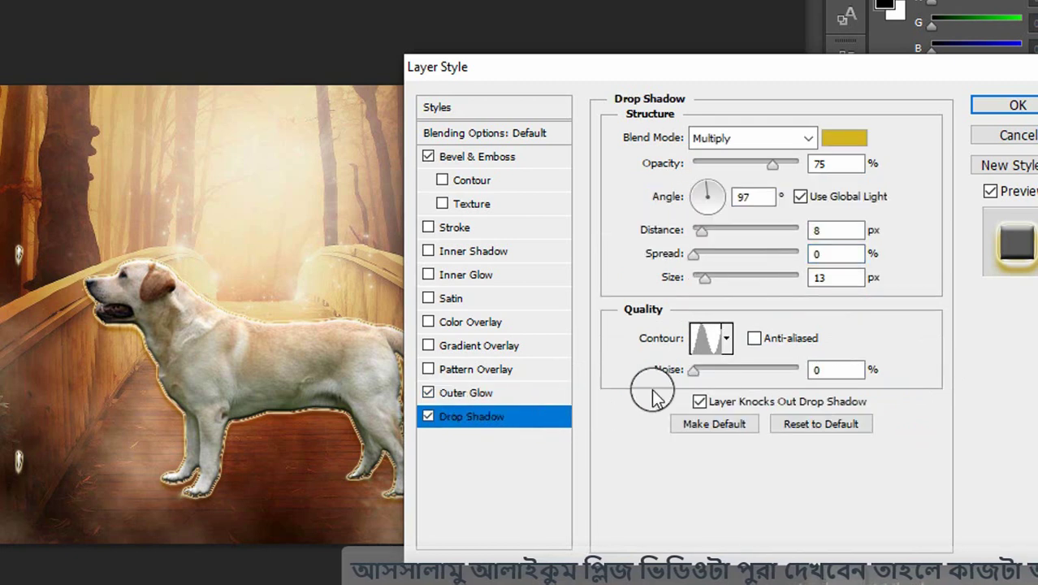
left_click(726, 338)
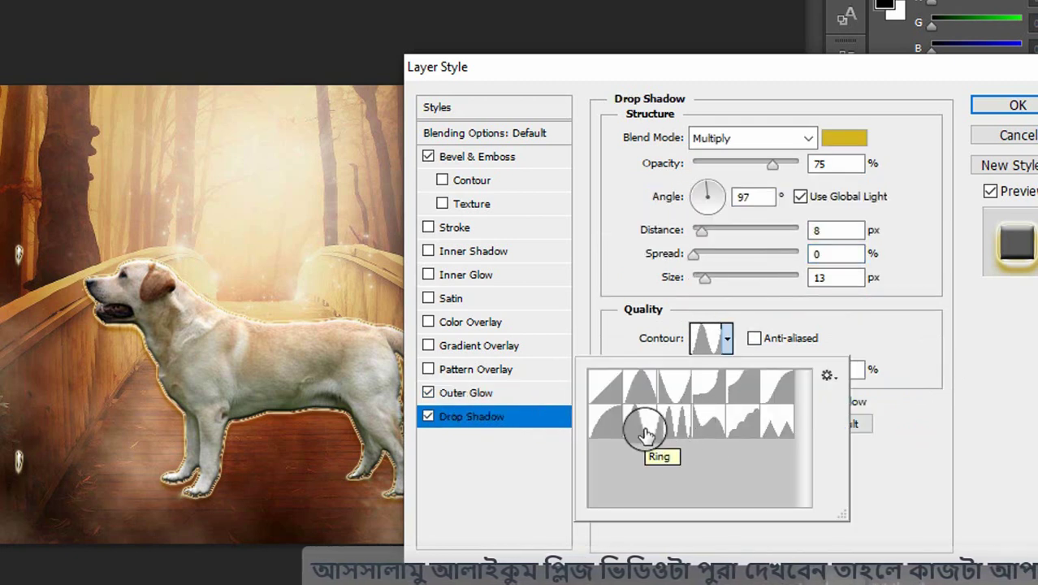
left_click(641, 434)
left_click(845, 406)
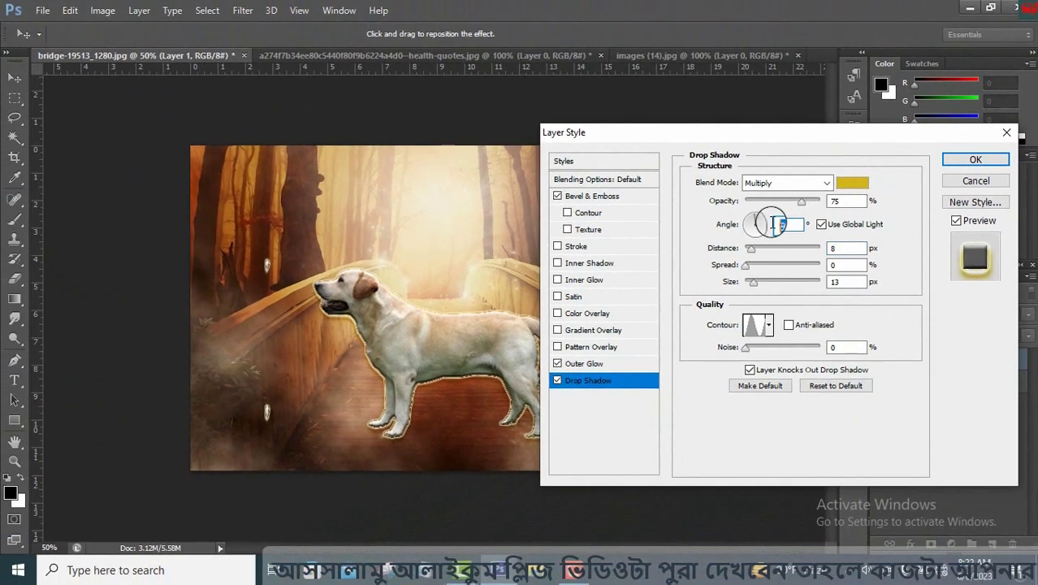
Step: Apply the dog's layer styles and bring the baby layer into the bridge document
left_click(962, 164)
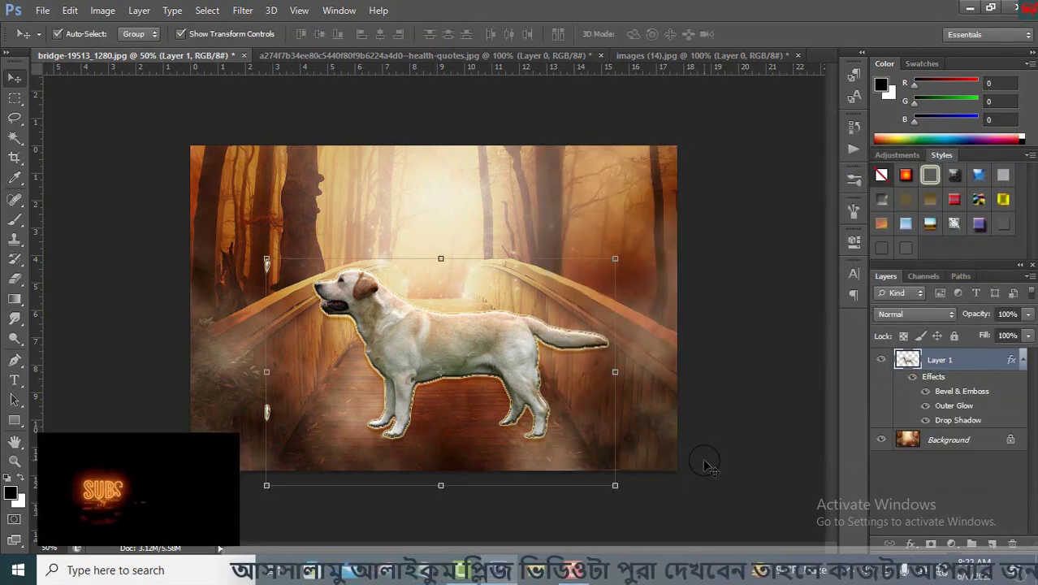
left_click(643, 57)
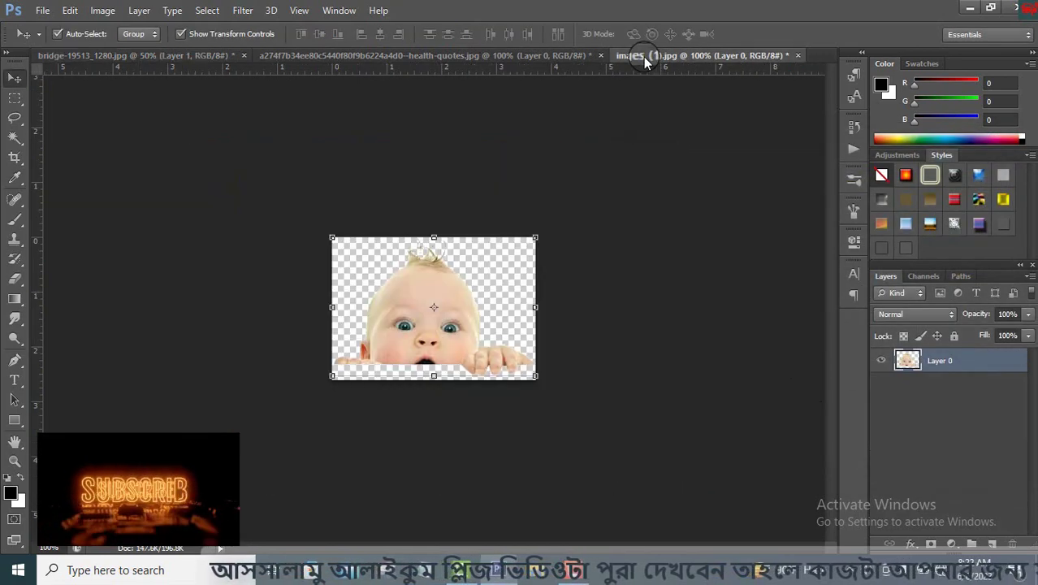
mouse_move(377, 290)
left_mouse_down()
mouse_move(209, 81)
mouse_move(271, 236)
left_mouse_up()
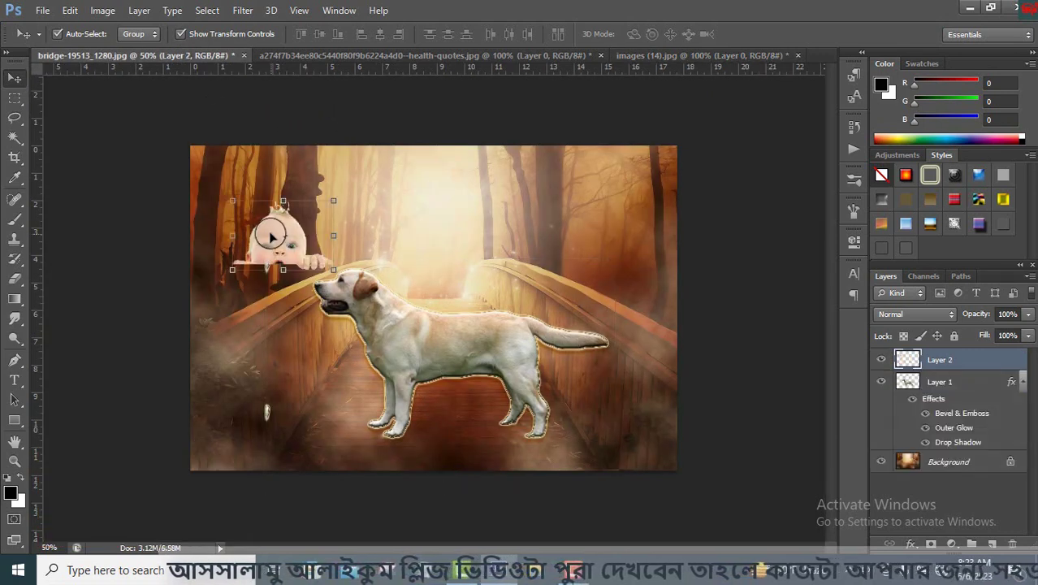
Step: Rotate, stretch and position the baby over the left railing beside the dog
mouse_move(231, 189)
left_mouse_down()
mouse_move(213, 229)
mouse_move(279, 257)
left_mouse_up()
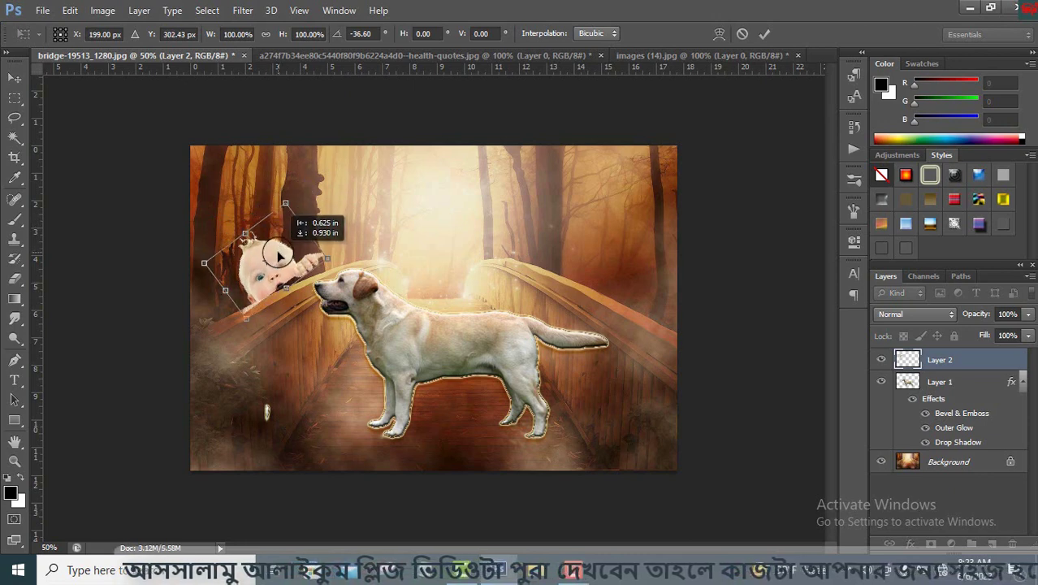
mouse_move(333, 212)
left_mouse_down()
mouse_move(343, 223)
mouse_move(336, 174)
mouse_move(196, 257)
mouse_move(272, 295)
mouse_move(315, 268)
mouse_move(276, 199)
mouse_move(318, 278)
left_mouse_up()
left_click_drag(233, 223, 237, 224)
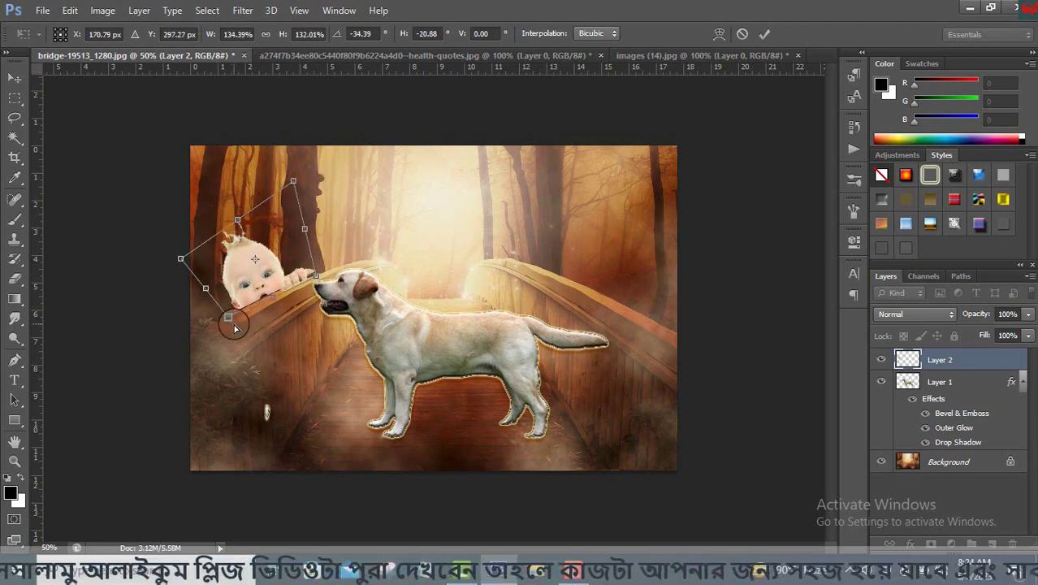
left_click_drag(234, 324, 236, 326)
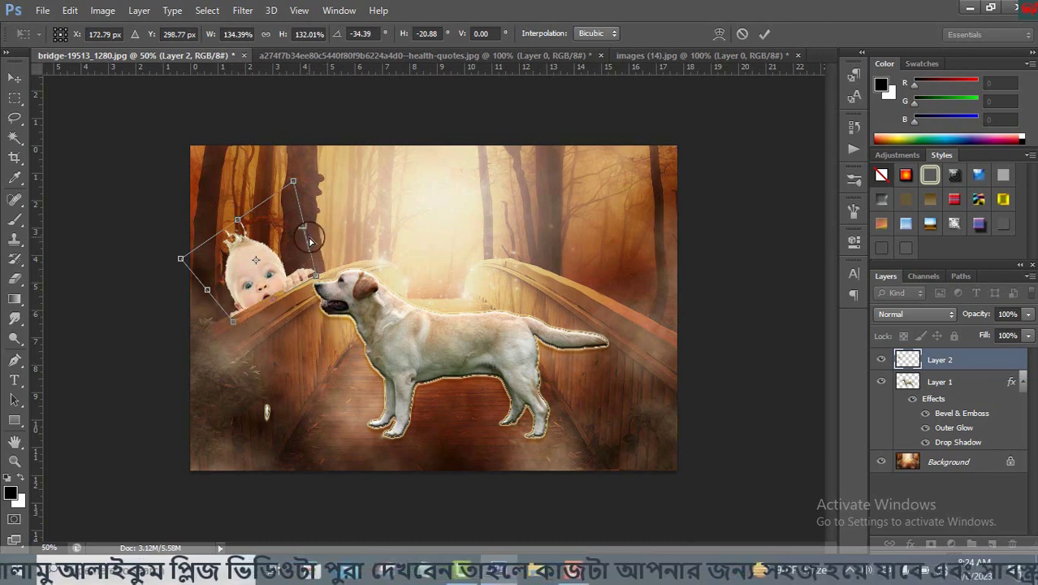
left_click_drag(238, 220, 234, 200)
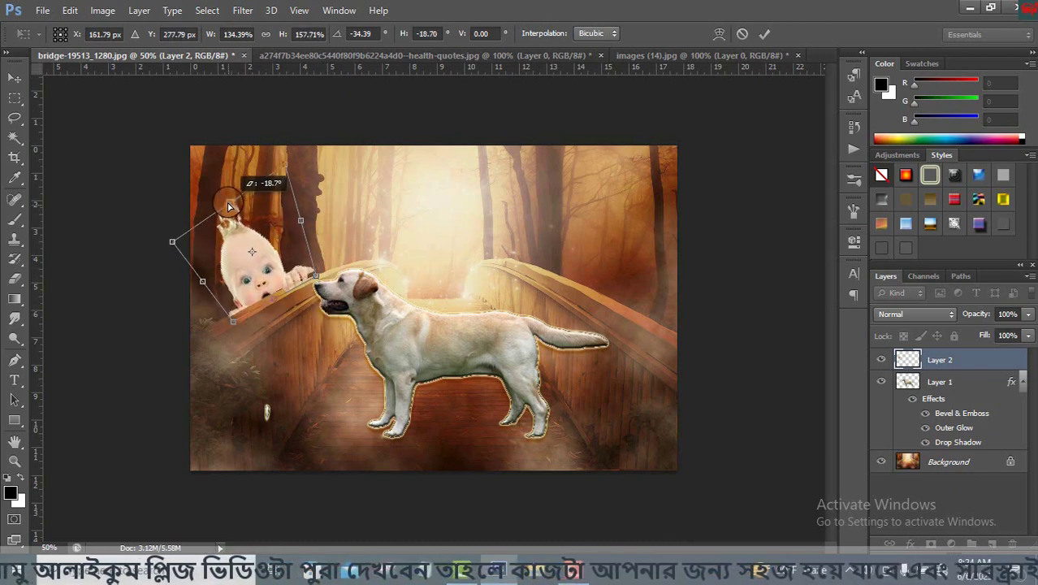
left_click_drag(203, 281, 202, 282)
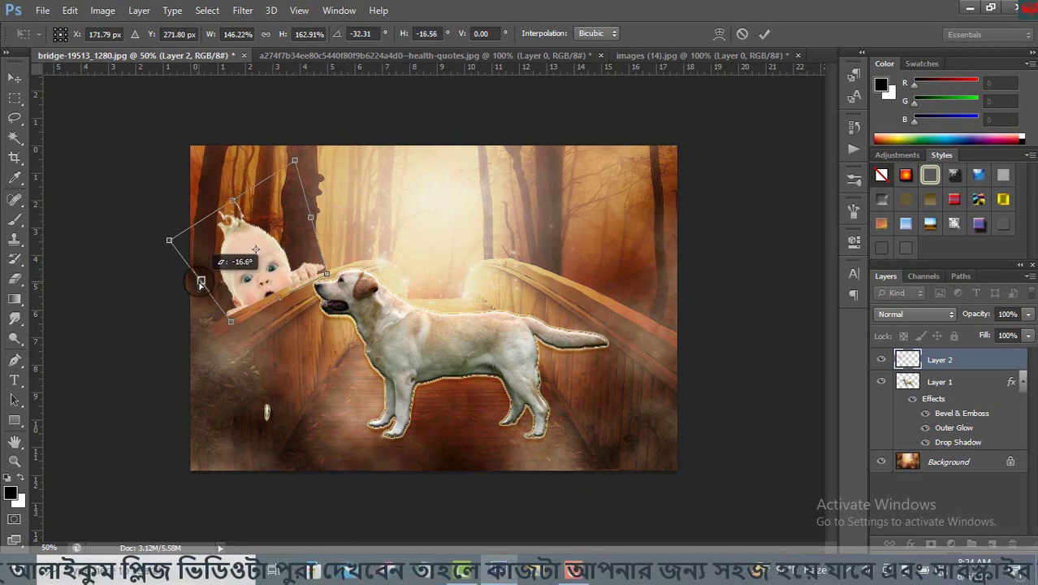
left_click_drag(294, 160, 296, 164)
Step: Skew the baby's corner to make it taller and commit the transform
right_click(321, 273)
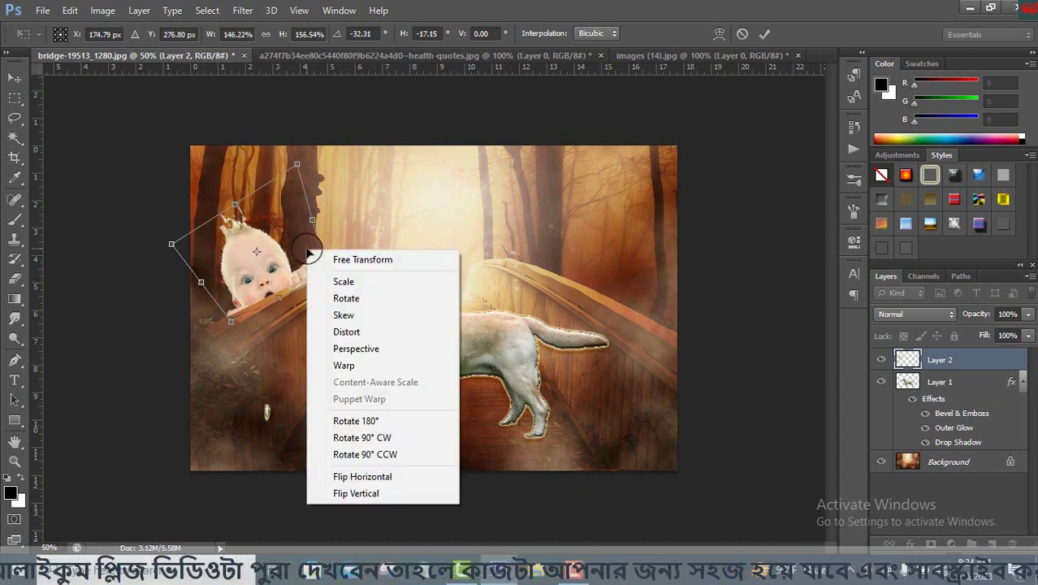
left_click(357, 306)
left_click_drag(323, 274, 333, 281)
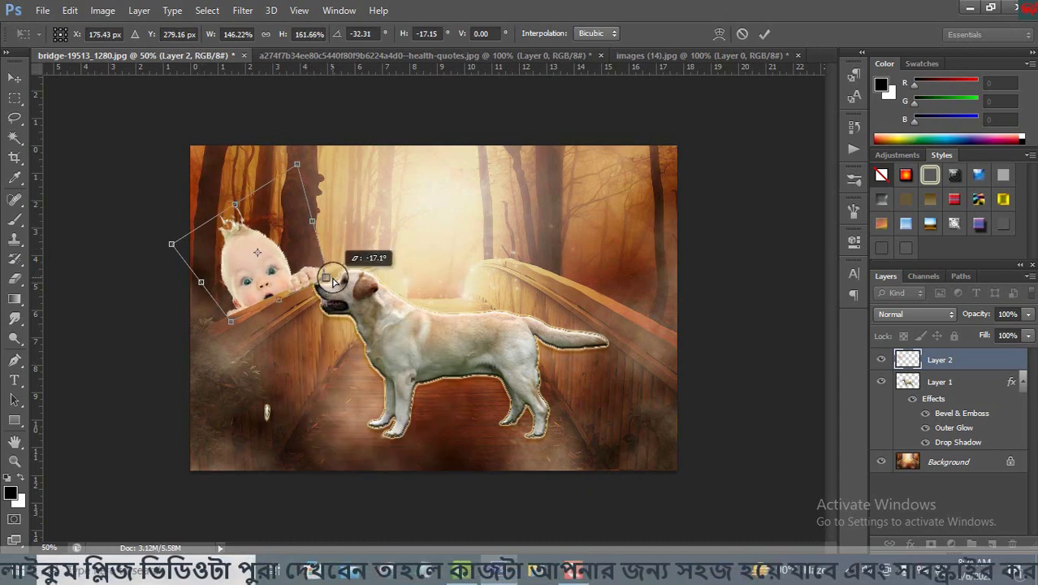
left_click(763, 34)
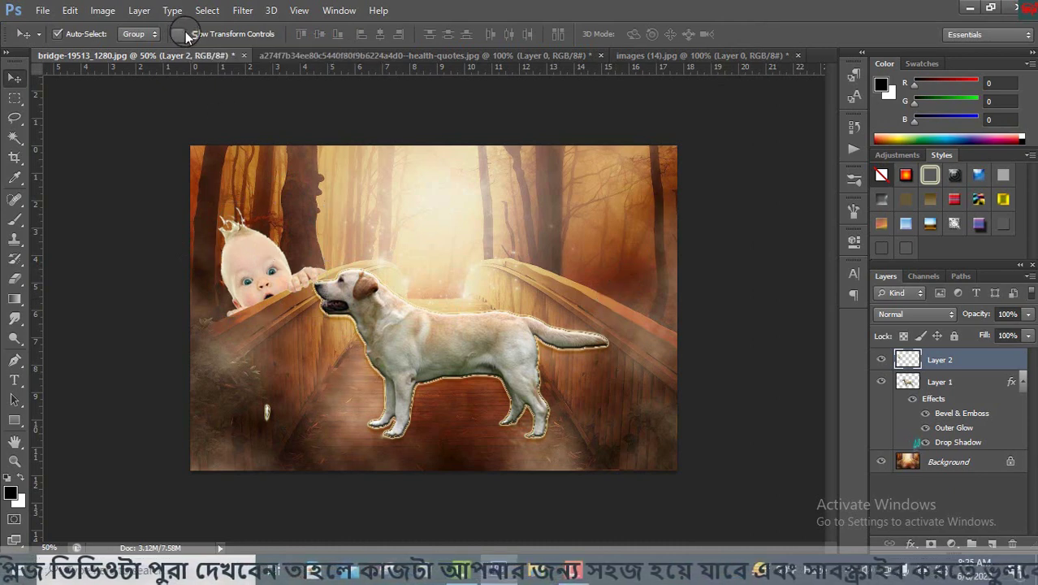
Step: Zoom to 100% and scale the dog layer (Layer 1) down slightly
left_click(930, 469)
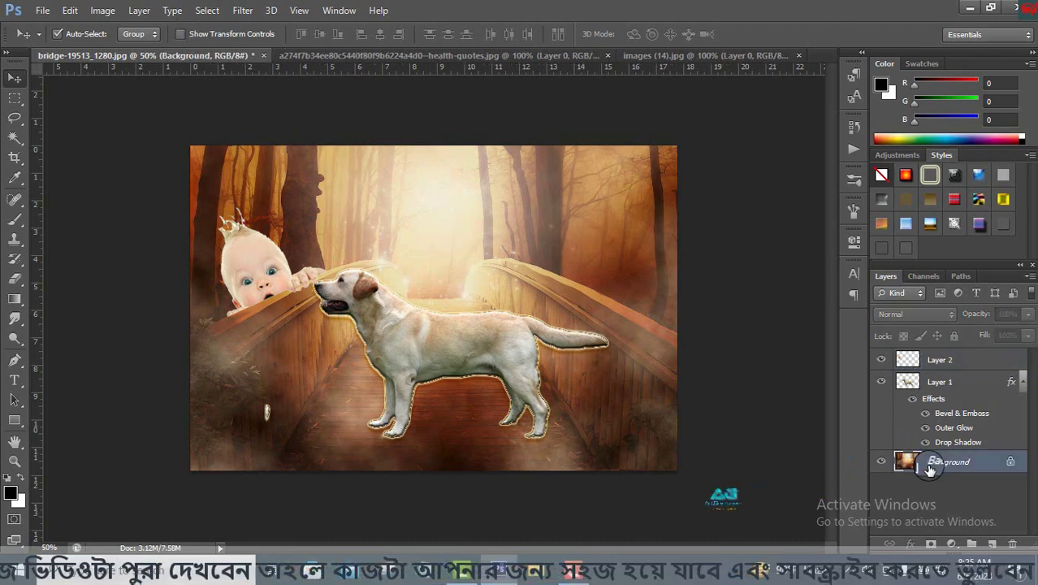
key("ctrl+plus")
key("ctrl+plus")
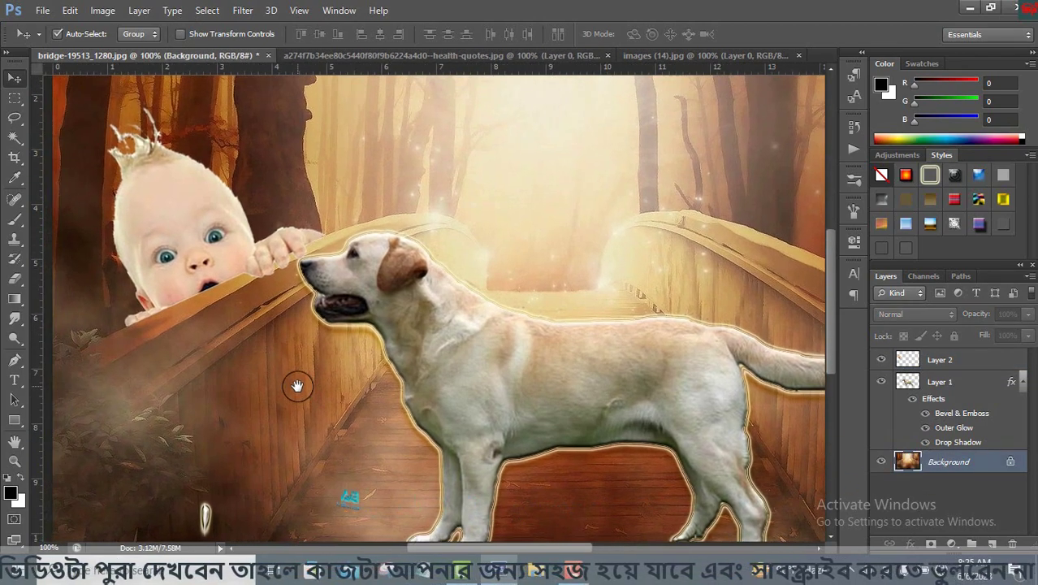
left_click(520, 392)
left_click(181, 33)
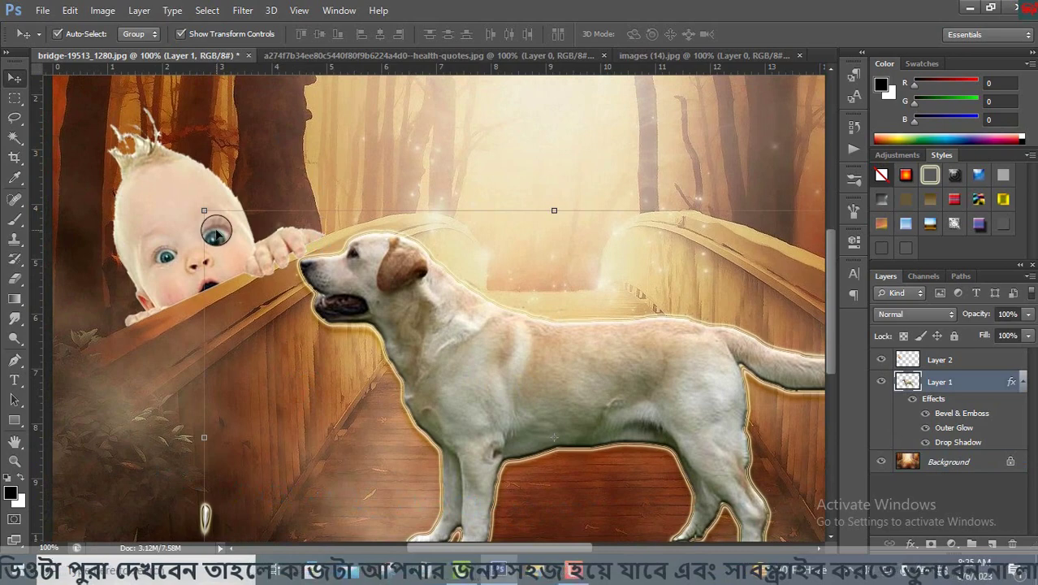
left_click_drag(204, 210, 214, 221)
left_click(763, 33)
Step: Warp the baby layer (Layer 2) so its face and hand bend along the railing
left_click(939, 358)
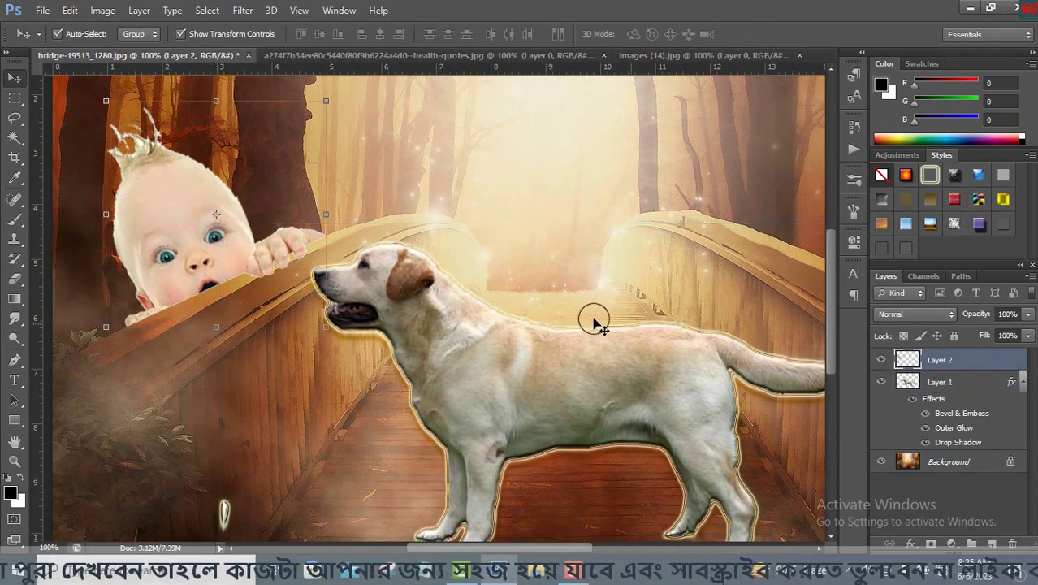
right_click(218, 205)
left_click(290, 297)
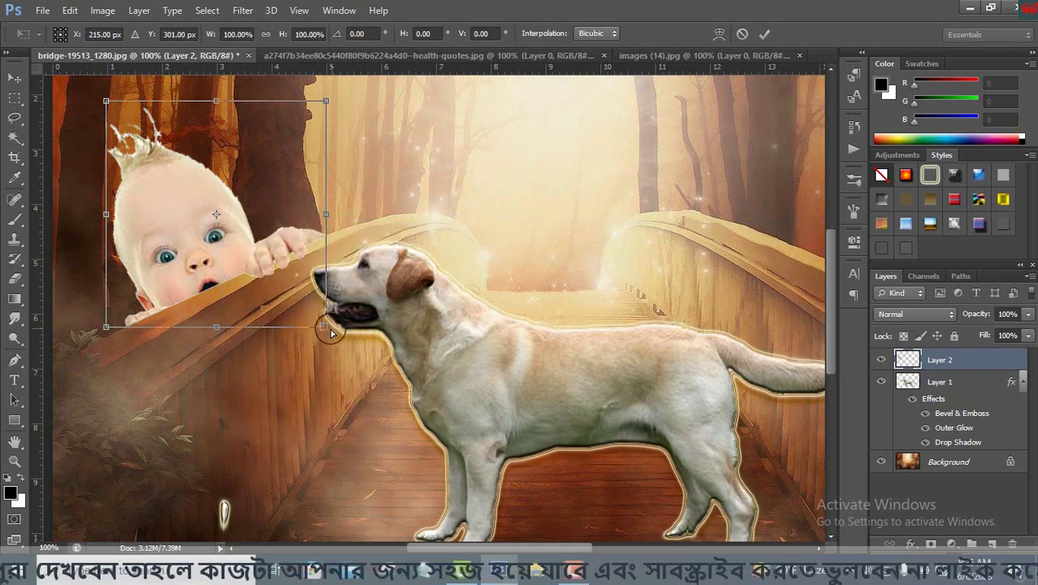
left_click_drag(331, 331, 321, 317)
left_click_drag(106, 327, 108, 328)
right_click(296, 241)
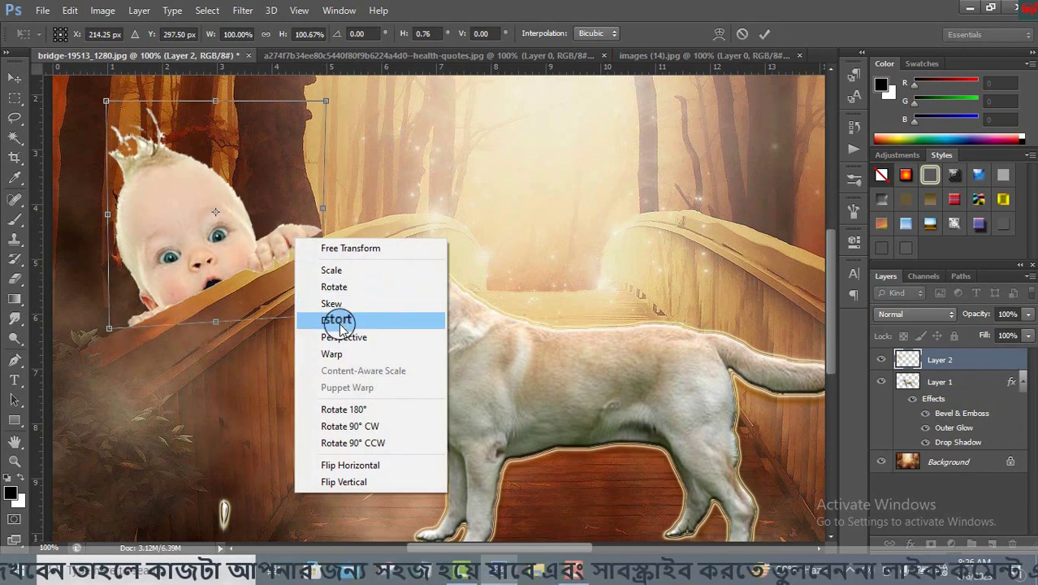
left_click(331, 354)
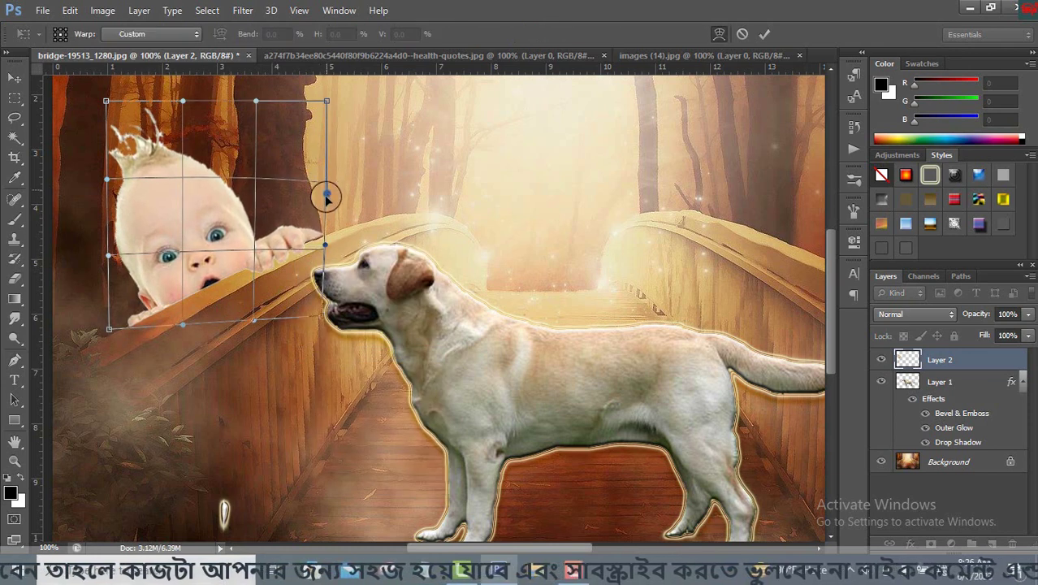
left_click_drag(326, 196, 326, 205)
left_click_drag(257, 180, 260, 177)
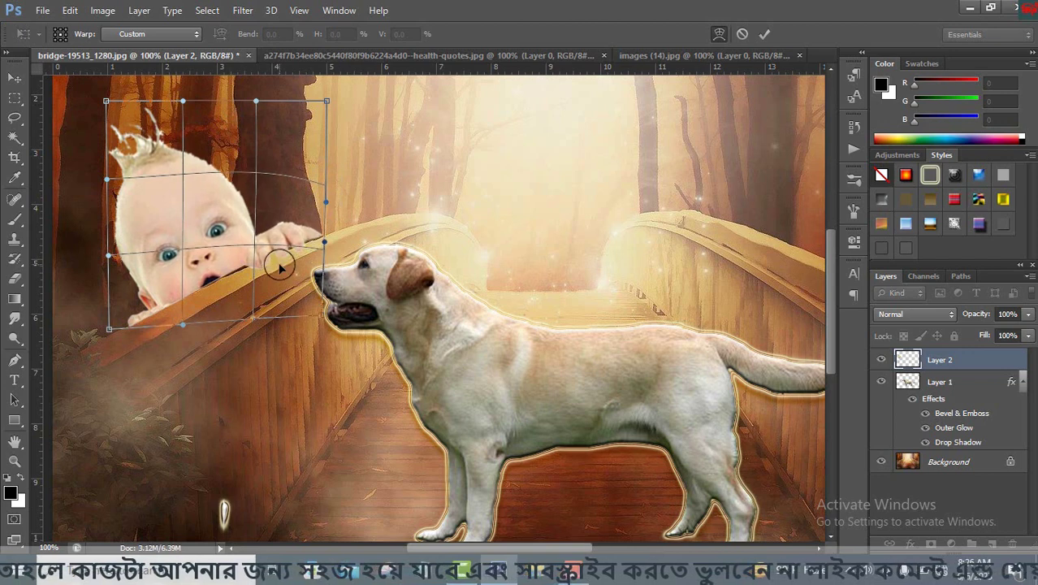
left_click(764, 35)
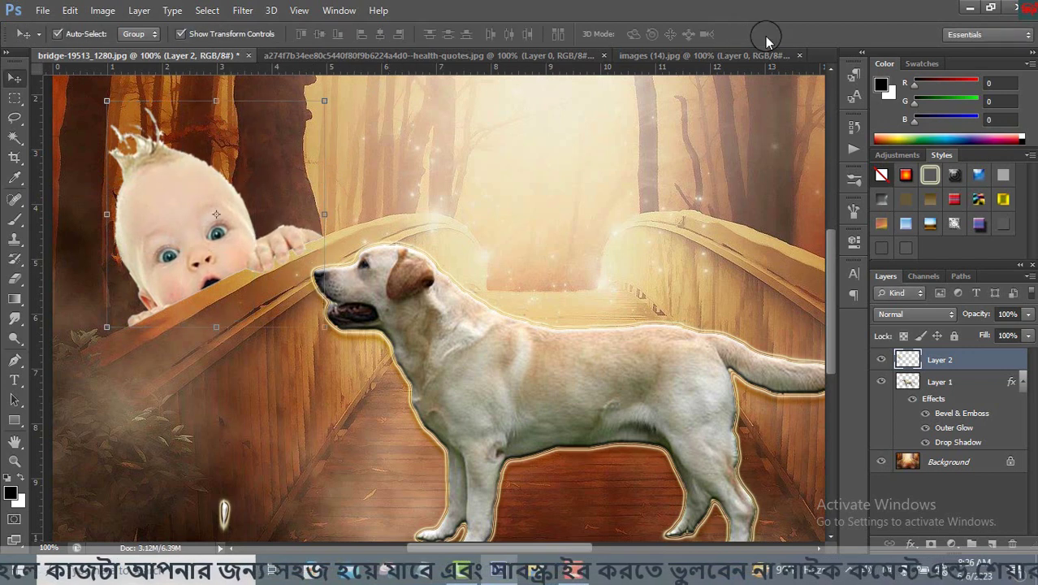
Step: Zoom to 300% and erase the baby's fingertips overlapping the railing board
left_click(15, 278)
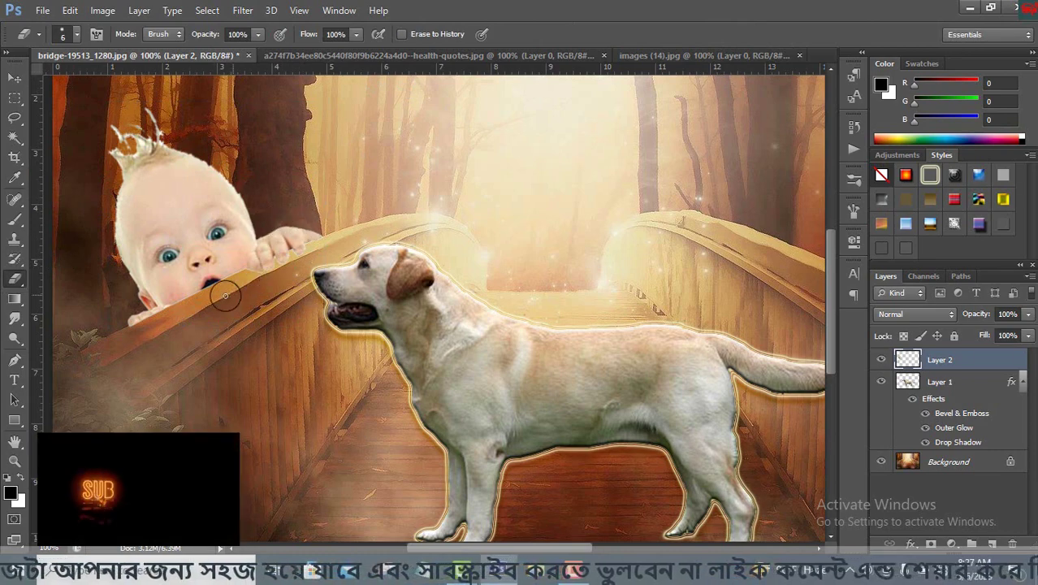
key("ctrl+plus")
key("ctrl+plus")
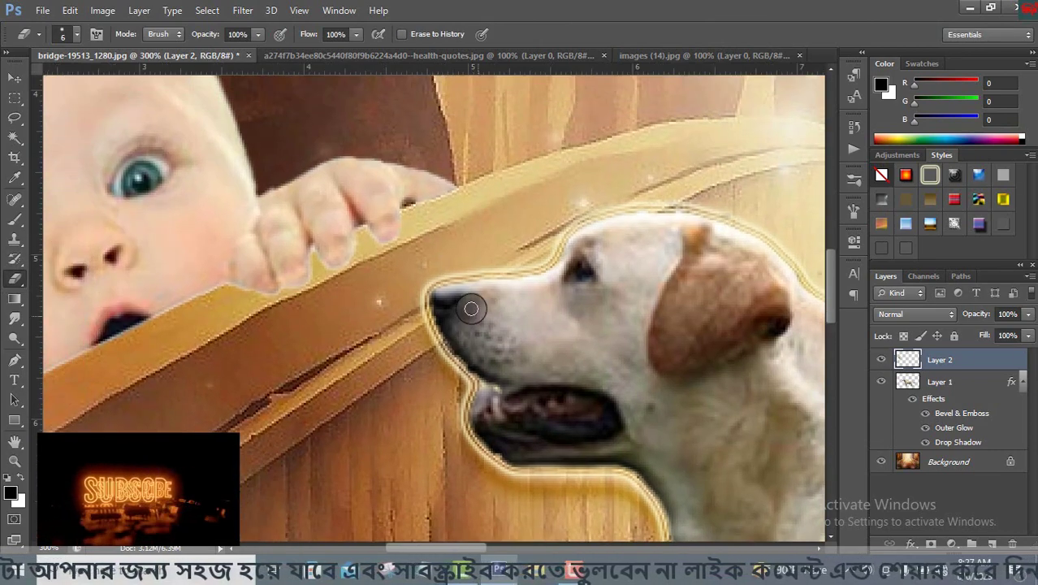
mouse_move(359, 230)
left_mouse_down()
mouse_move(347, 260)
mouse_move(315, 248)
mouse_move(304, 288)
mouse_move(310, 247)
left_mouse_up()
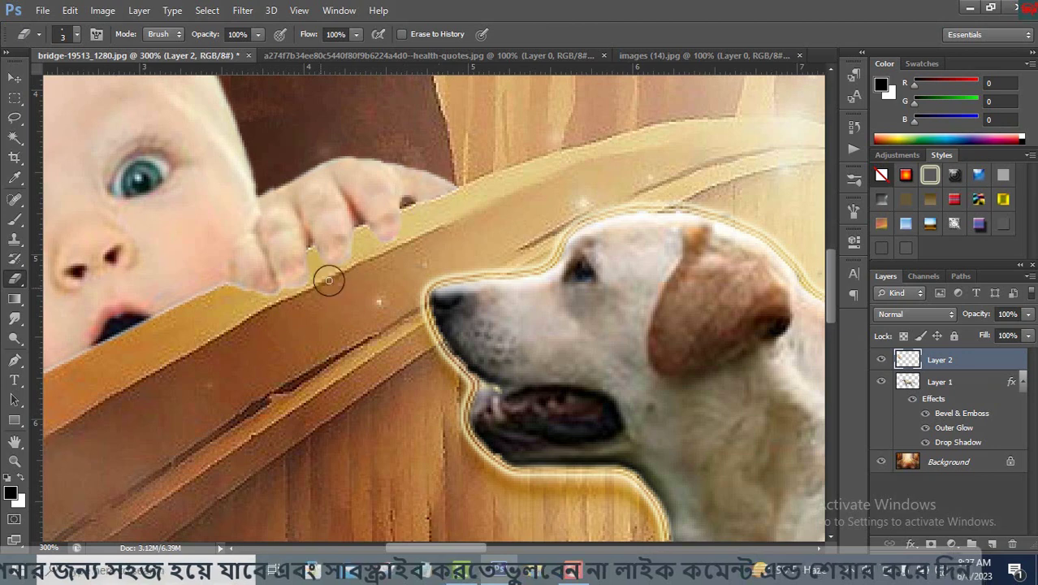
mouse_move(323, 271)
left_mouse_down()
mouse_move(276, 294)
mouse_move(352, 153)
left_mouse_up()
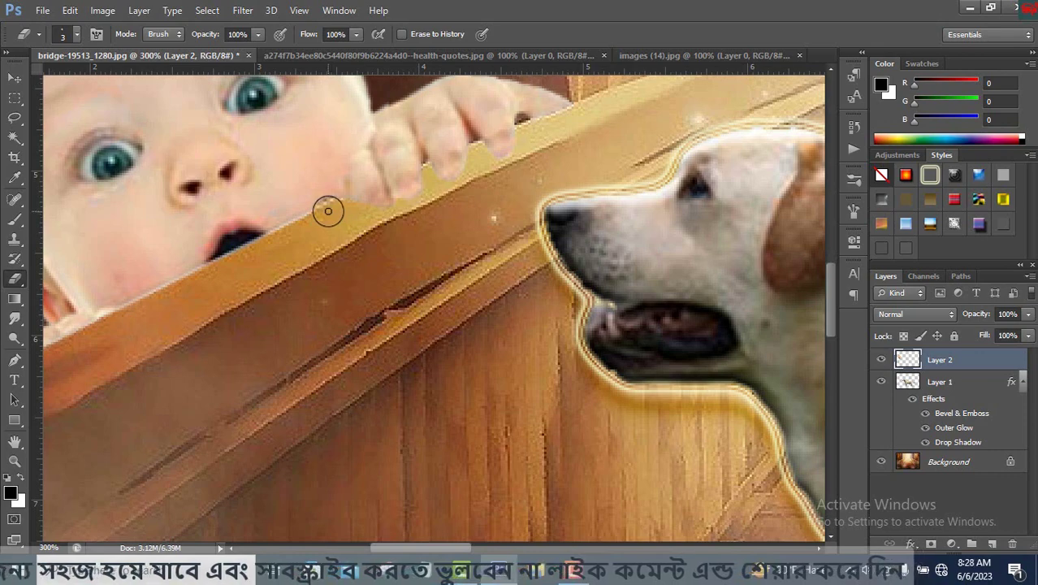
Step: Erase the stray white strands around the baby's hair tuft, then zoom back out
left_click_drag(328, 211, 366, 166)
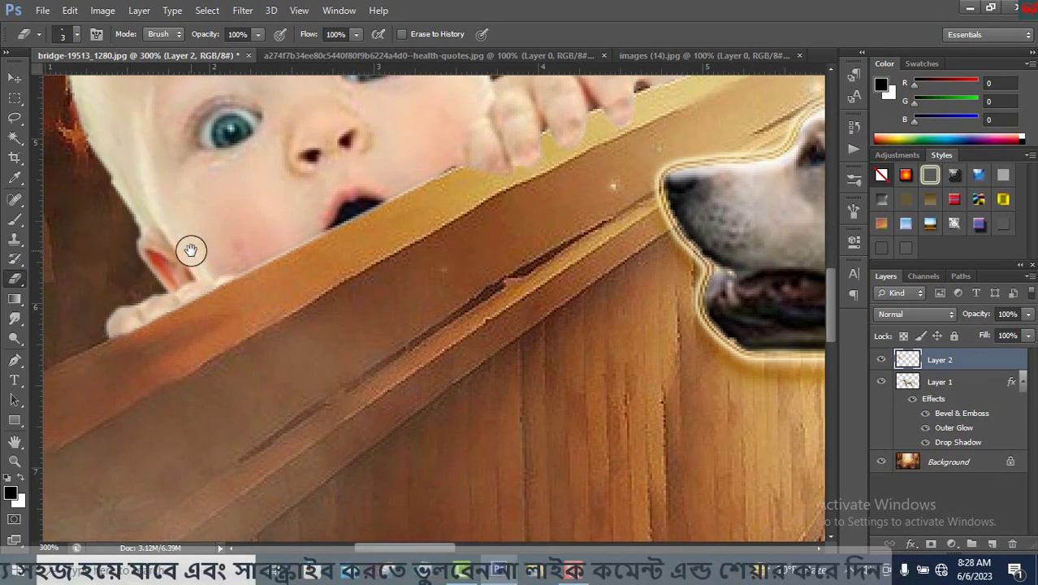
left_click_drag(115, 177, 162, 318)
left_click_drag(166, 266, 214, 379)
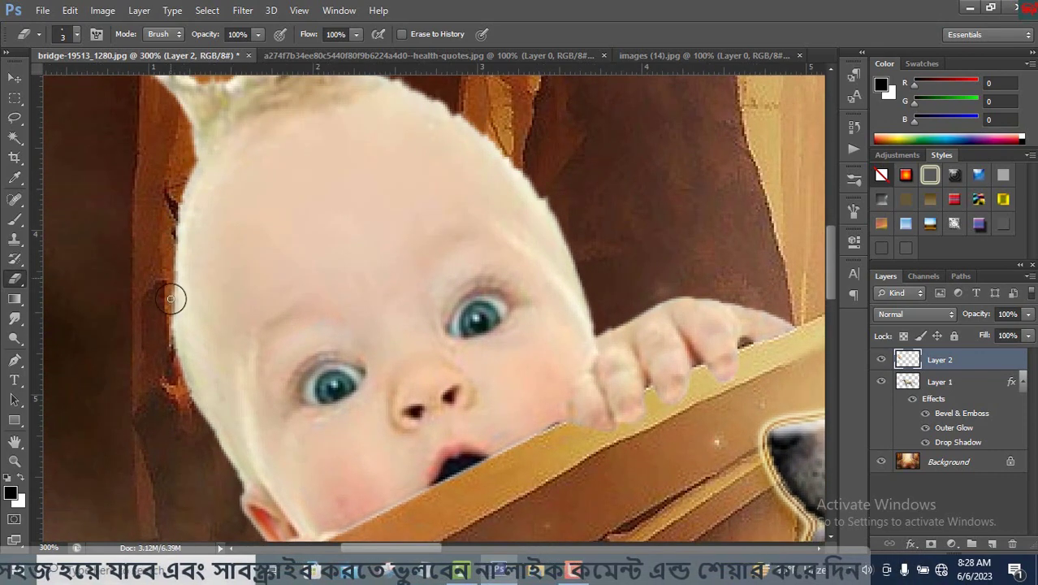
scroll(195, 186, "up", 3)
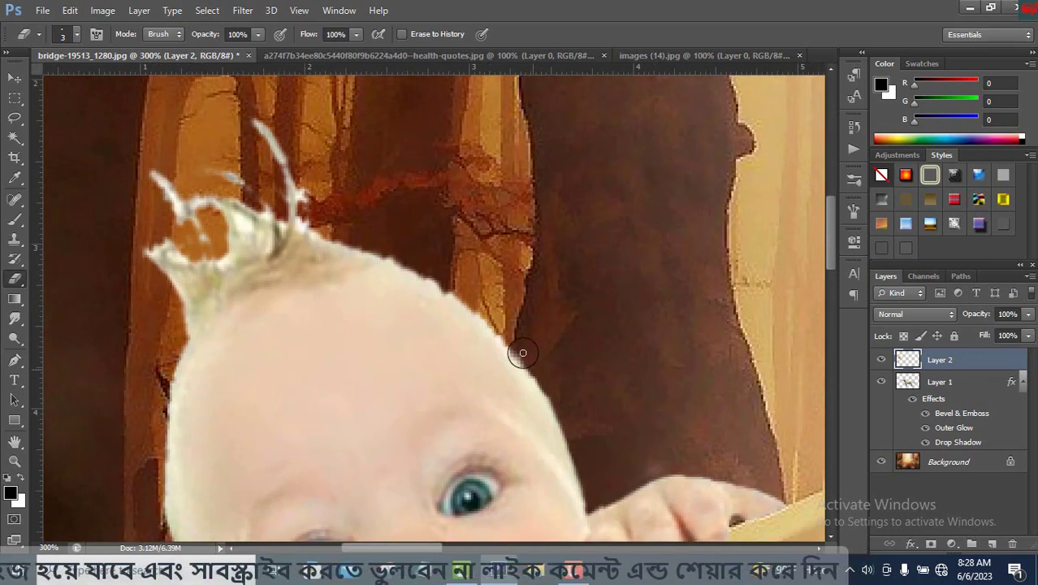
left_click_drag(537, 382, 518, 397)
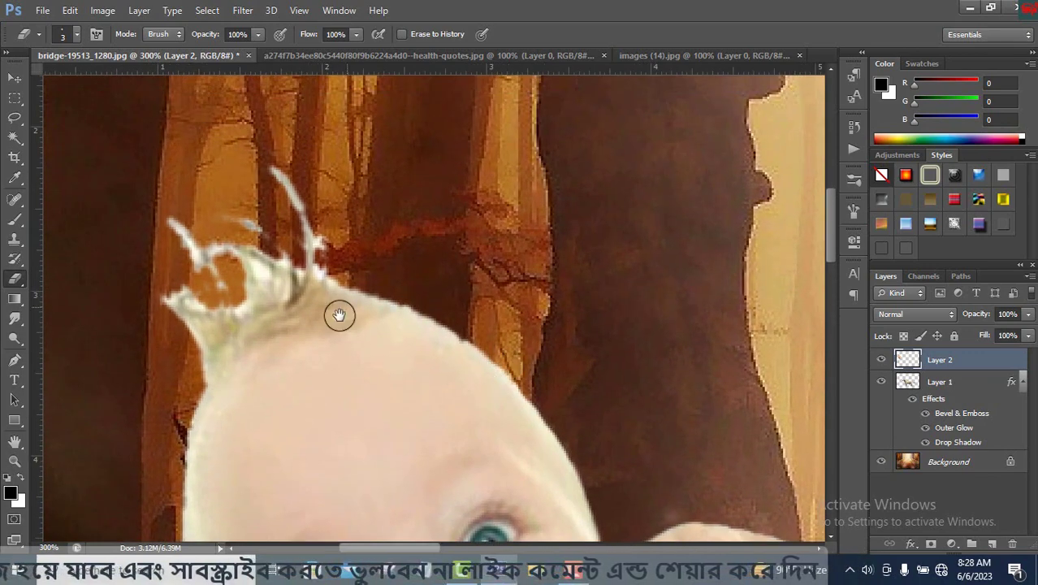
left_click_drag(339, 315, 392, 372)
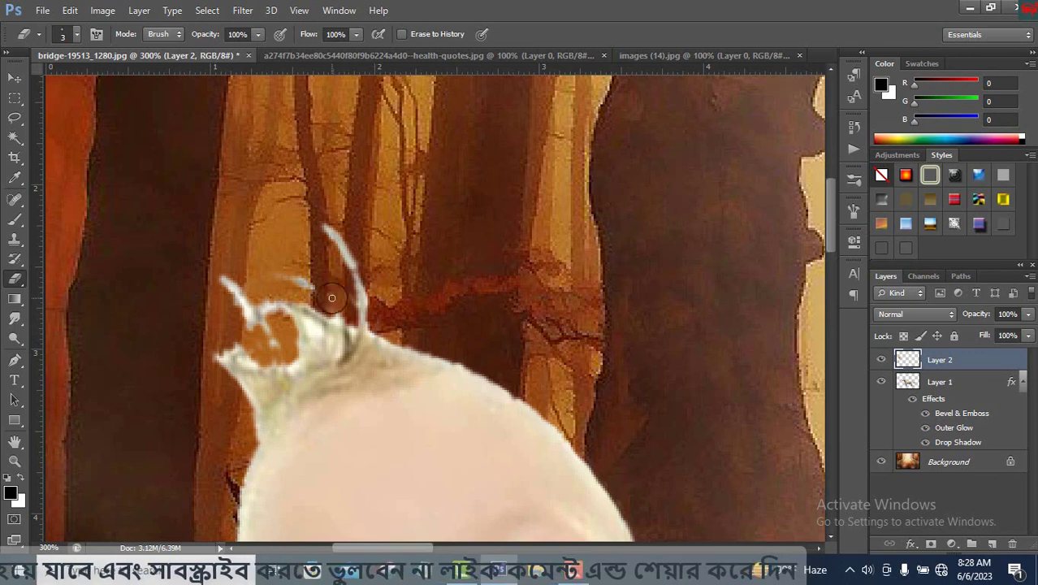
mouse_move(331, 298)
left_mouse_down()
mouse_move(312, 331)
mouse_move(229, 293)
mouse_move(252, 360)
mouse_move(217, 357)
mouse_move(248, 394)
mouse_move(339, 340)
mouse_move(336, 331)
mouse_move(234, 350)
left_mouse_up()
mouse_move(322, 343)
left_mouse_down()
mouse_move(366, 328)
mouse_move(261, 347)
mouse_move(269, 363)
mouse_move(256, 343)
left_mouse_up()
key("ctrl+minus")
key("ctrl+minus")
key("ctrl+minus")
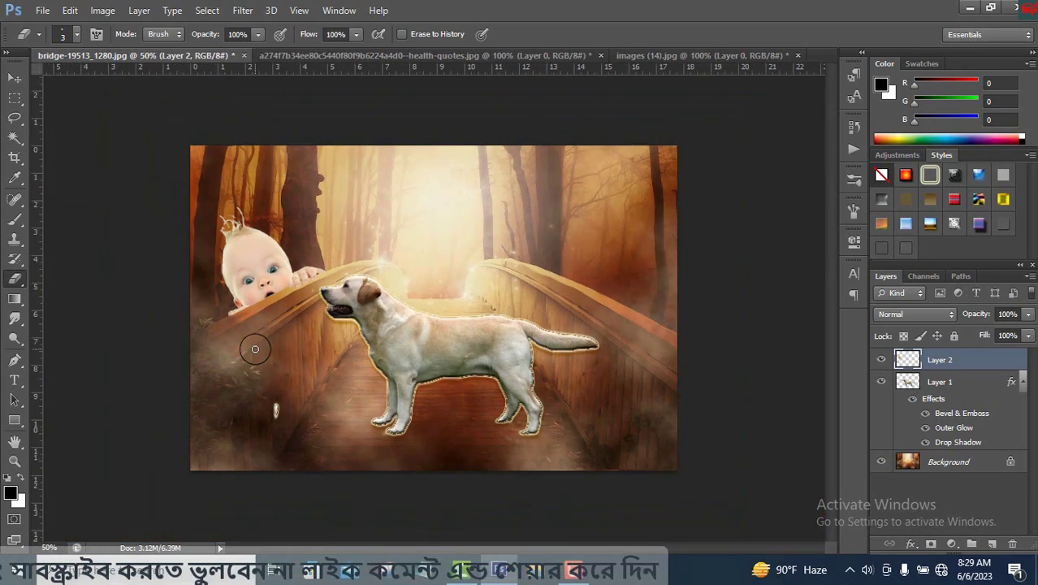
Step: Convert the Background to Layer 0 and add a Channel Mixer adjustment layer
double_click(983, 467)
key("Return")
left_click(951, 543)
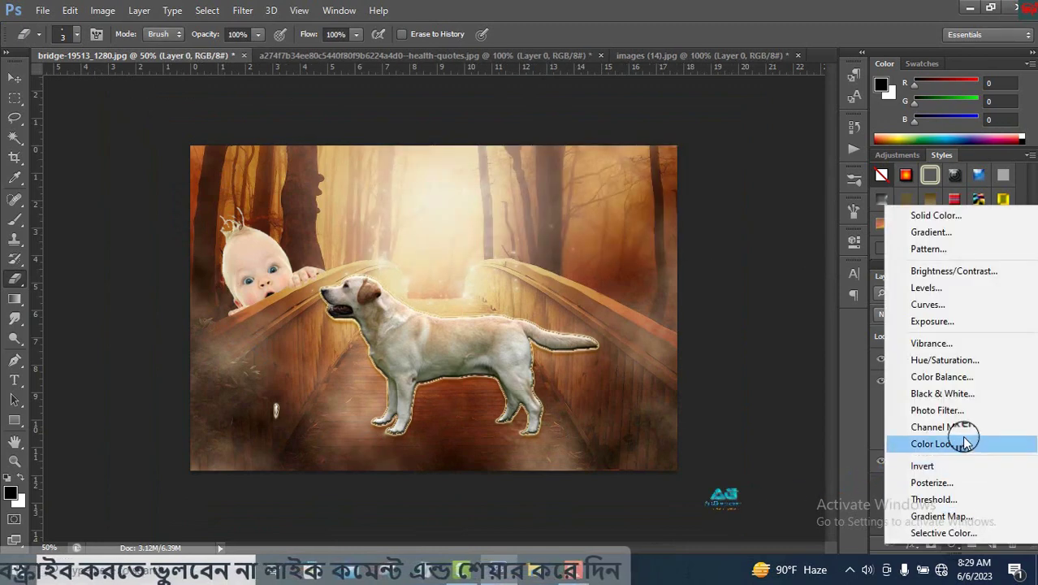
left_click(992, 428)
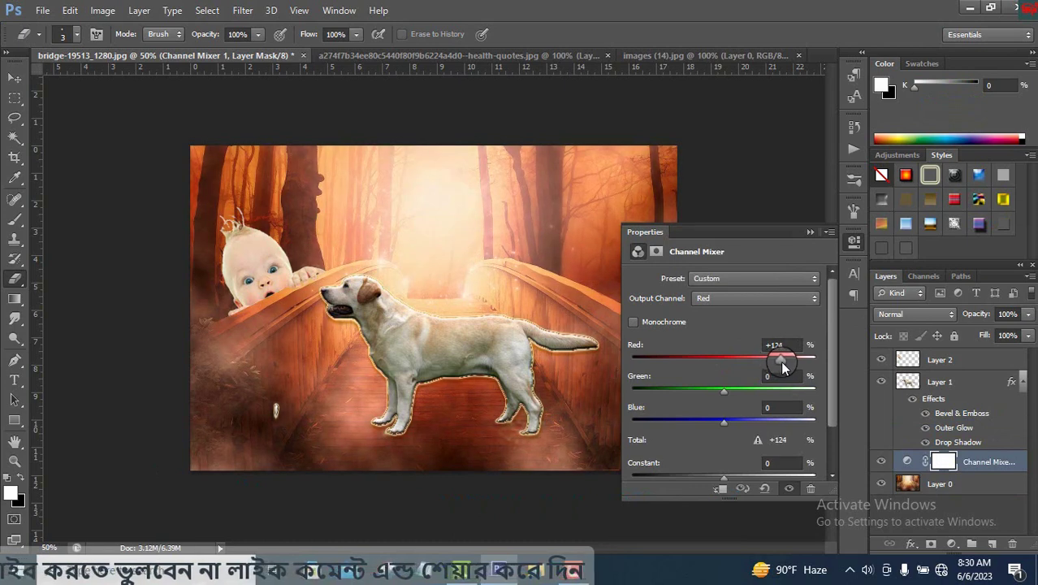
Step: Set the Channel Mixer to Red +116, Green -106, Blue -33, Constant -7
mouse_move(724, 388)
left_mouse_down()
mouse_move(741, 390)
mouse_move(680, 399)
left_mouse_up()
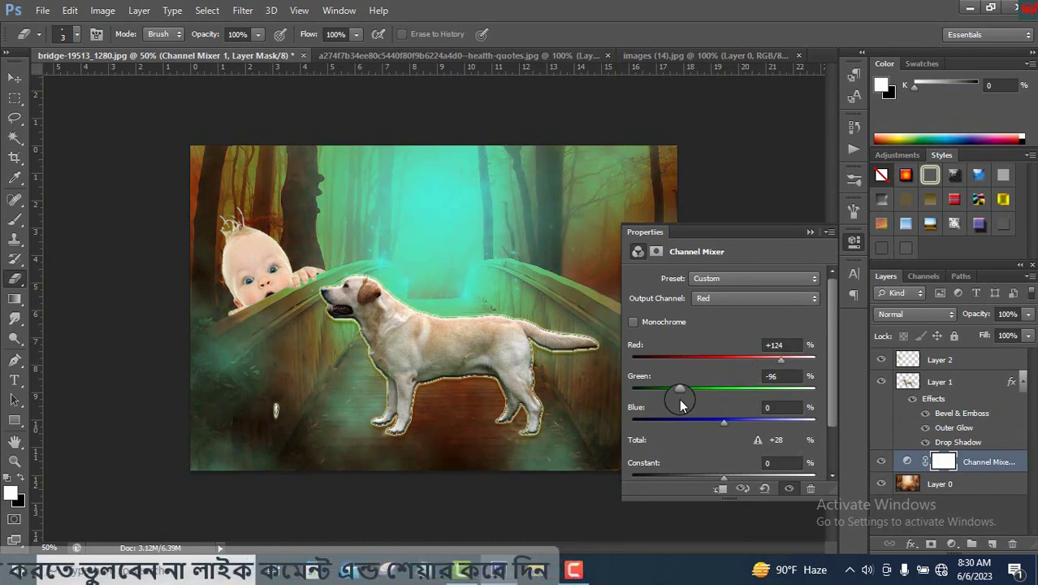
left_click_drag(725, 427, 632, 436)
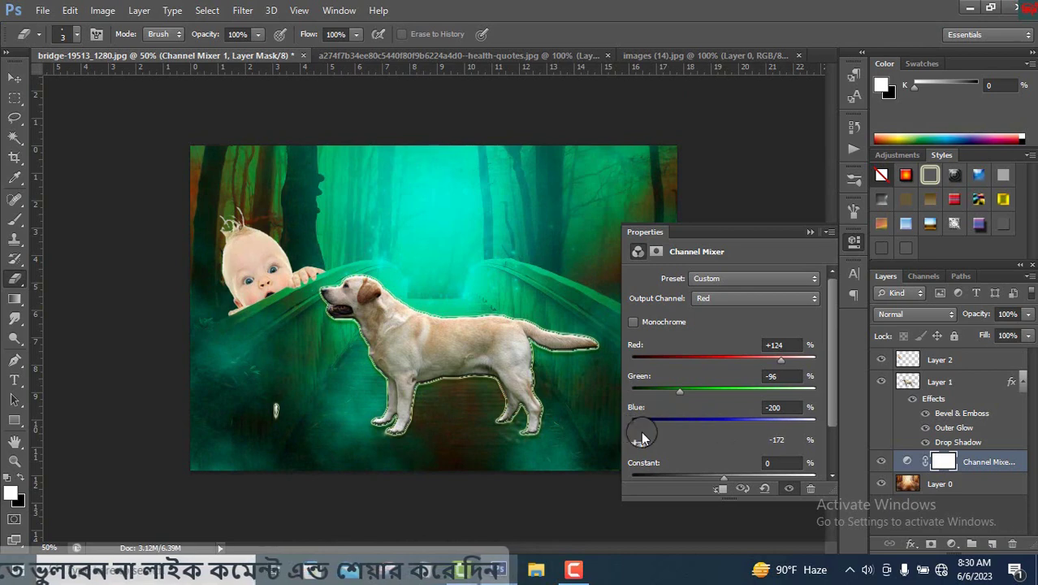
mouse_move(642, 439)
left_mouse_down()
mouse_move(727, 447)
mouse_move(708, 448)
left_mouse_up()
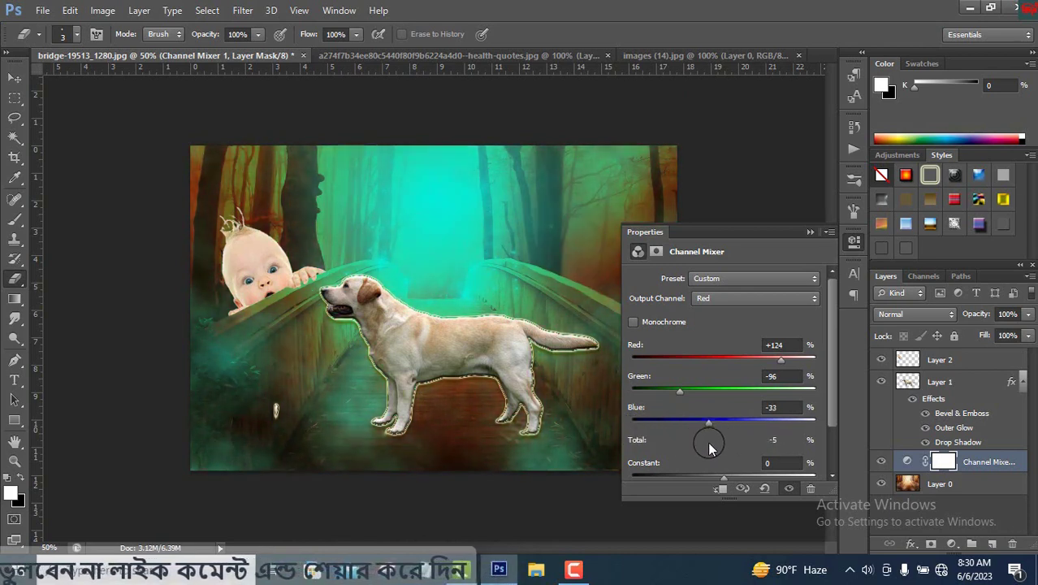
mouse_move(777, 367)
left_mouse_down()
mouse_move(760, 367)
mouse_move(797, 372)
mouse_move(777, 371)
left_mouse_up()
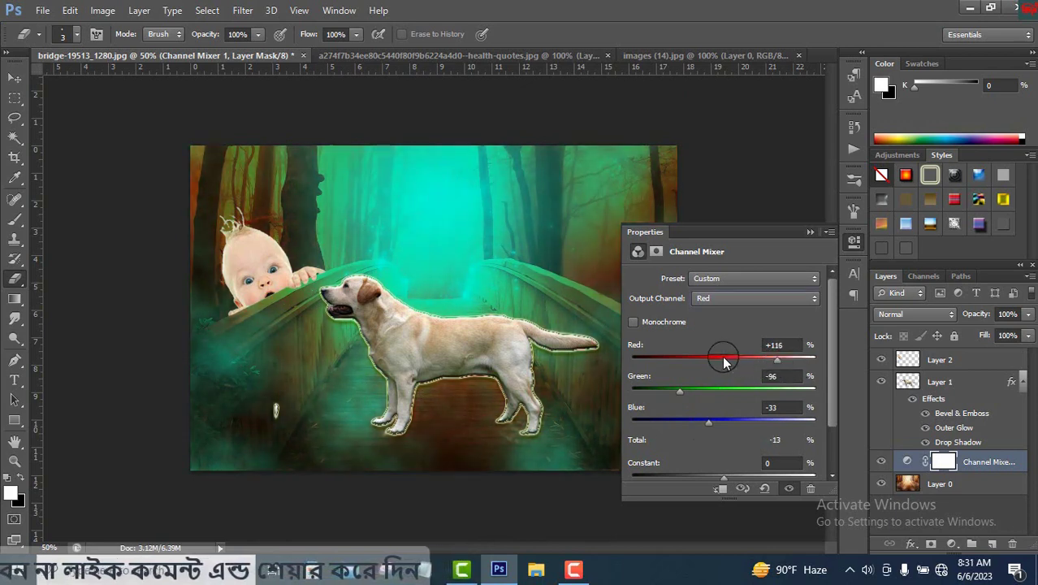
scroll(730, 414, "down", 1)
mouse_move(725, 464)
left_mouse_down()
mouse_move(711, 464)
mouse_move(719, 466)
left_mouse_up()
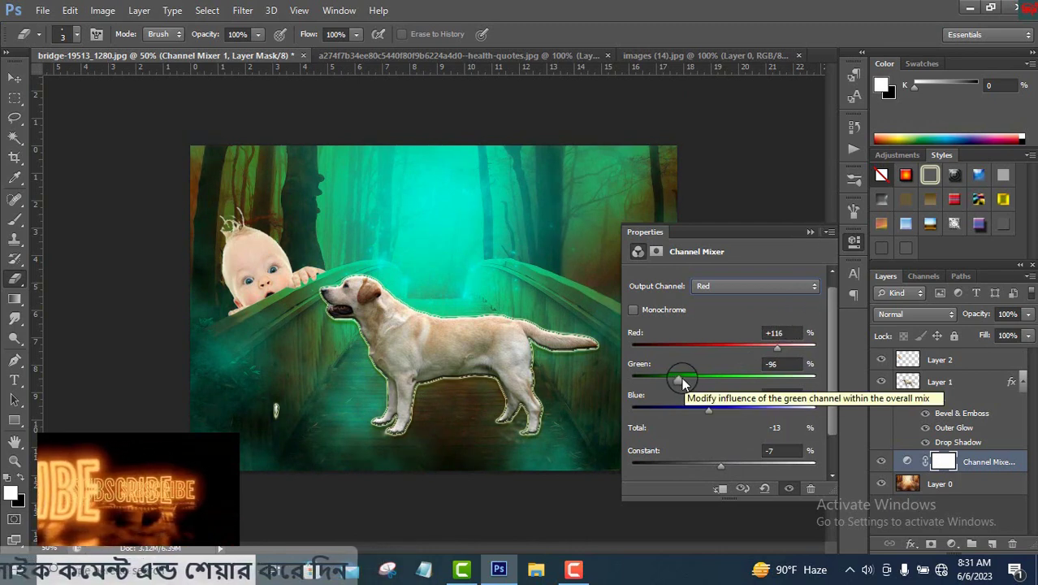
left_click_drag(684, 383, 675, 386)
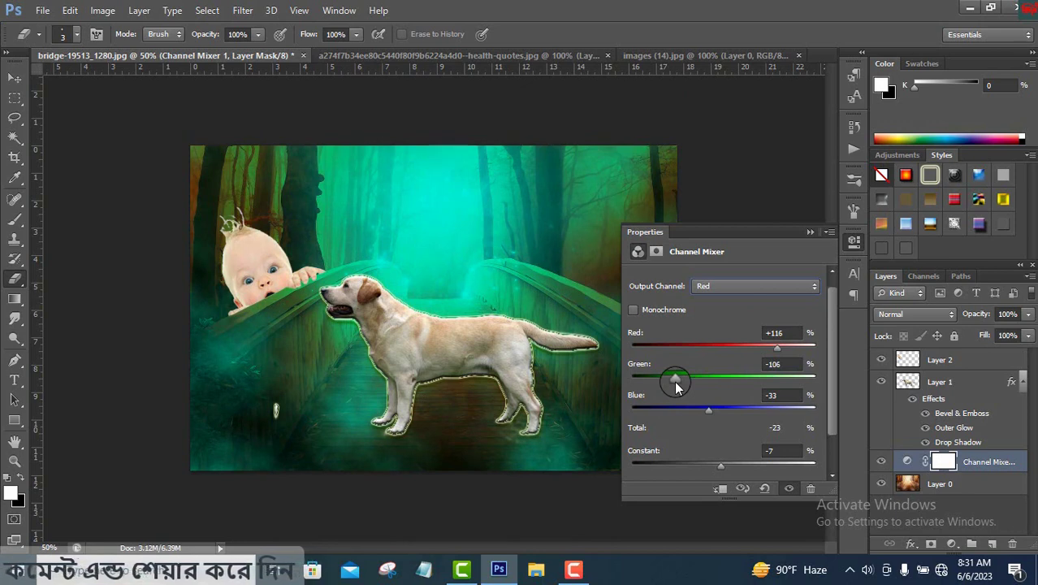
Step: Add a Color Lookup adjustment layer above Layer 0
left_click(810, 235)
left_click(942, 483)
left_click(952, 544)
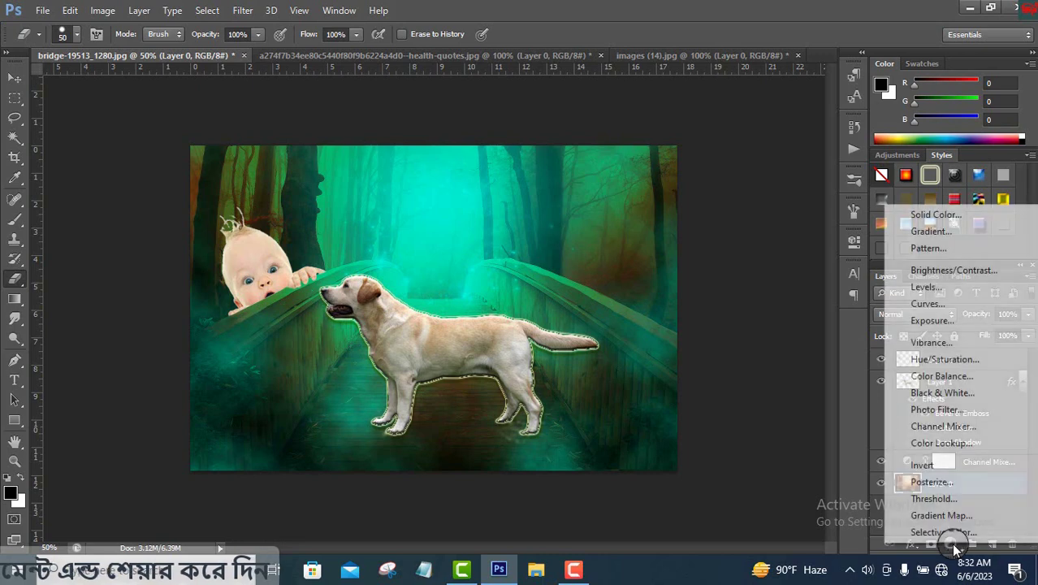
left_click(941, 442)
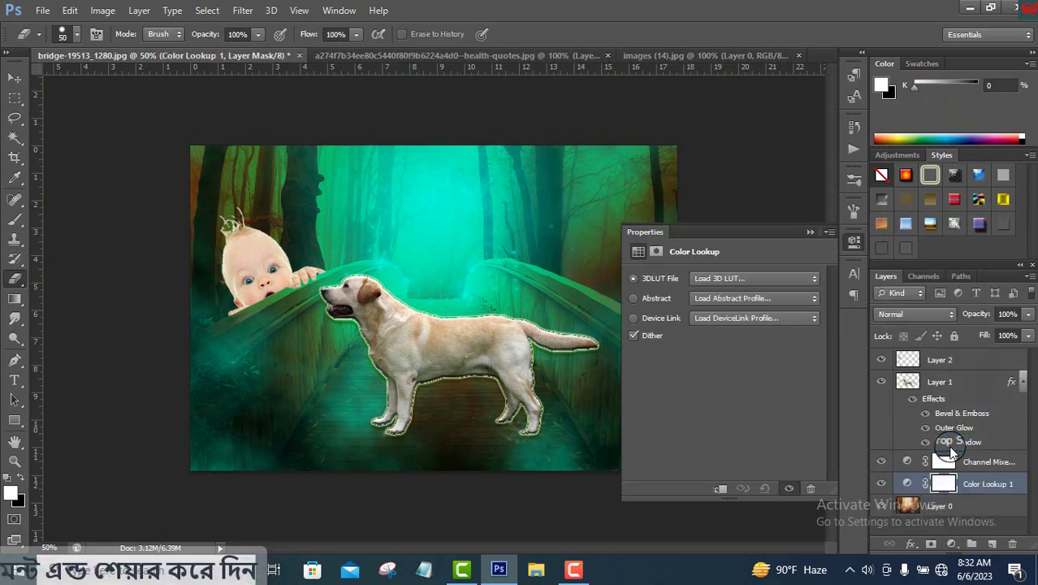
Step: Compare Bleach Bypass and 3Strip looks, then settle on filmstock_50.3dl as the 3DLUT file
left_click(755, 277)
left_click(759, 256)
left_click(755, 279)
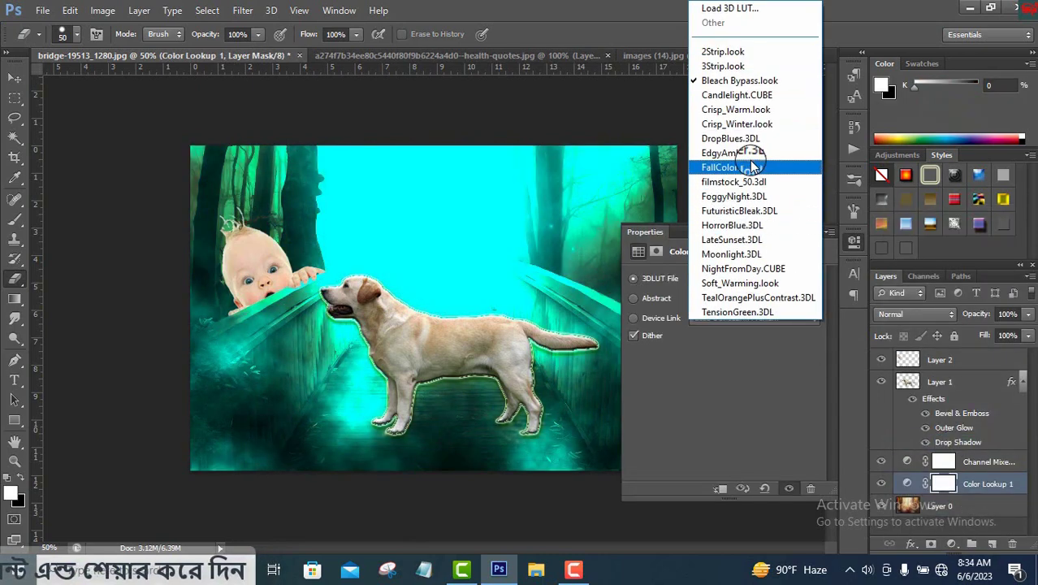
left_click(752, 68)
left_click(791, 278)
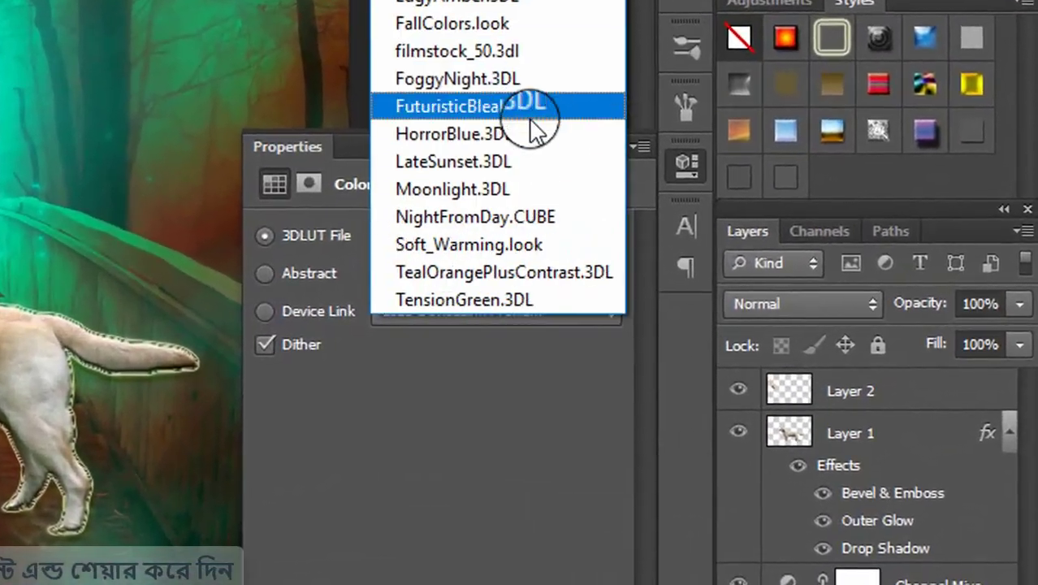
left_click(513, 45)
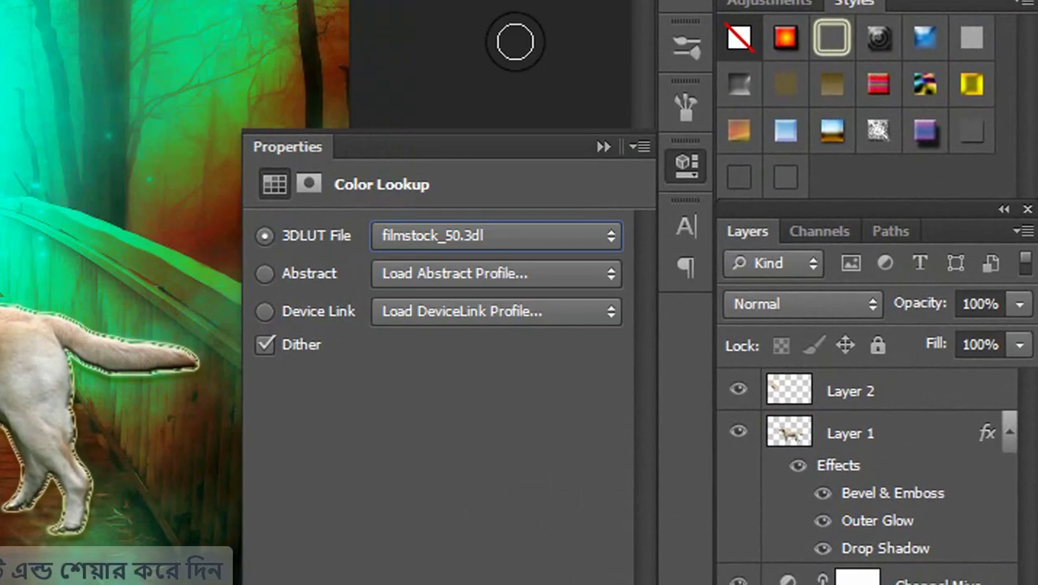
left_click(499, 227)
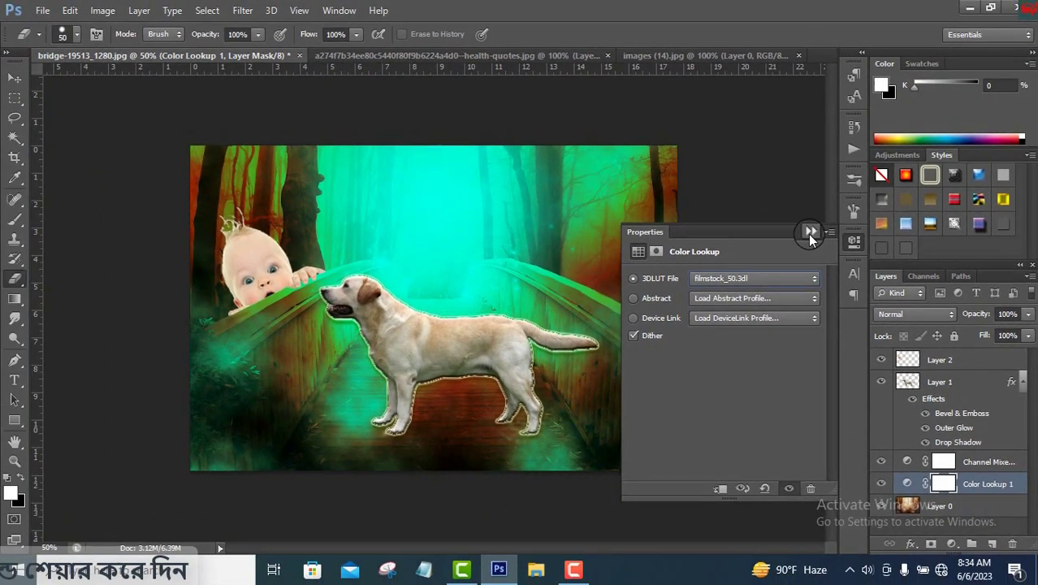
left_click(810, 232)
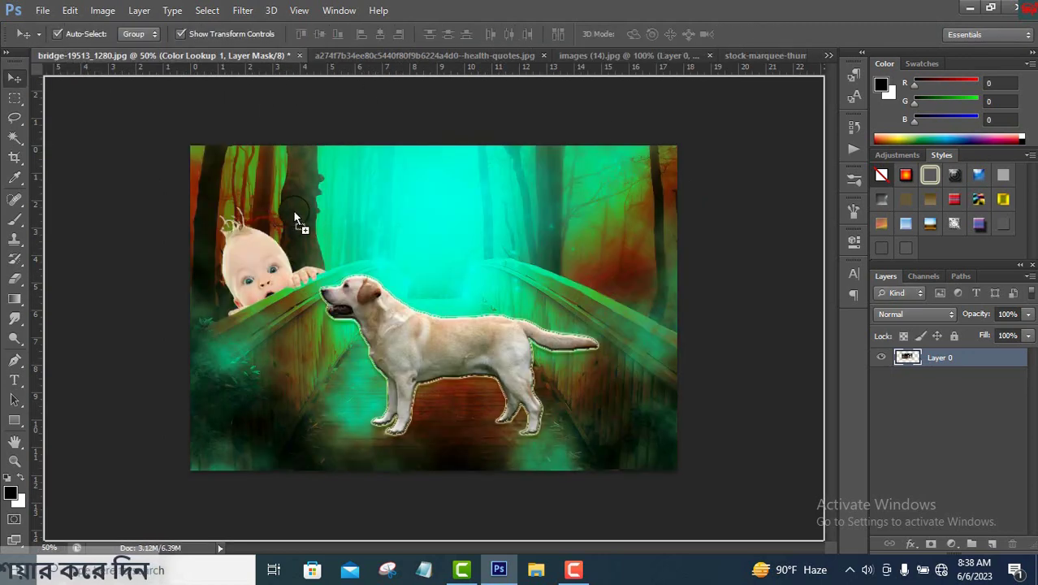
Step: Place the woman-on-bird image upper-left at about 27%, tilted, as the top layer
left_click_drag(294, 218, 355, 219)
left_click_drag(564, 302, 424, 255)
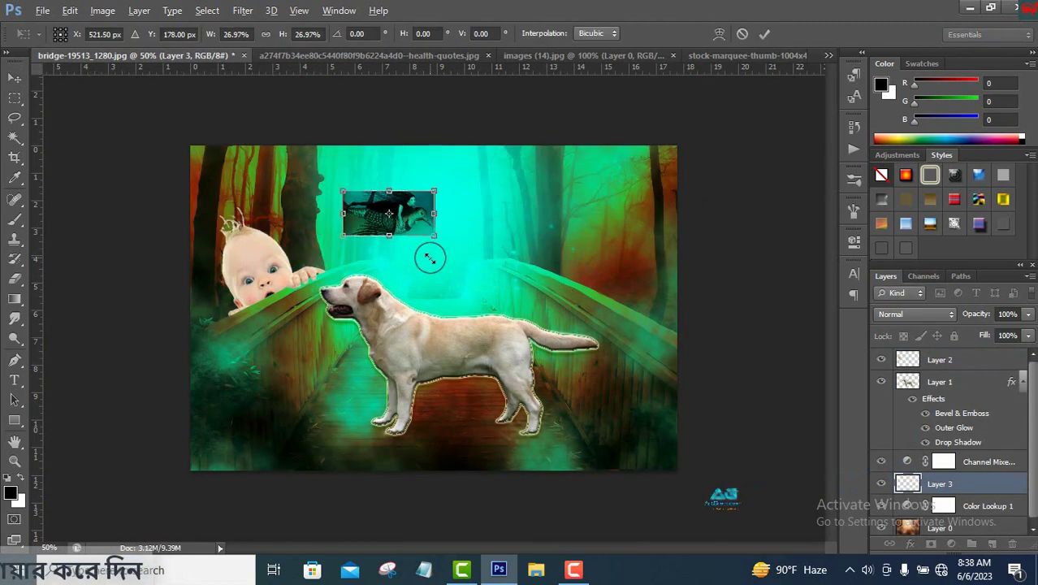
mouse_move(382, 207)
left_mouse_down()
mouse_move(268, 167)
mouse_move(304, 166)
mouse_move(357, 196)
mouse_move(338, 193)
mouse_move(308, 160)
mouse_move(333, 158)
left_mouse_up()
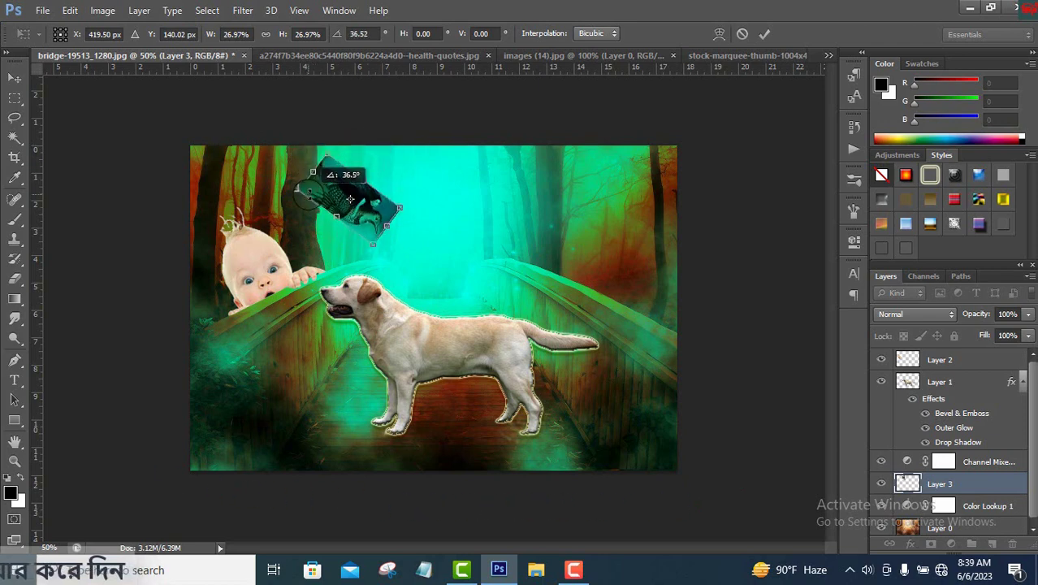
mouse_move(349, 194)
left_mouse_down()
mouse_move(259, 162)
mouse_move(382, 174)
left_mouse_up()
mouse_move(439, 191)
left_mouse_down()
mouse_move(429, 209)
mouse_move(431, 195)
mouse_move(321, 179)
left_mouse_up()
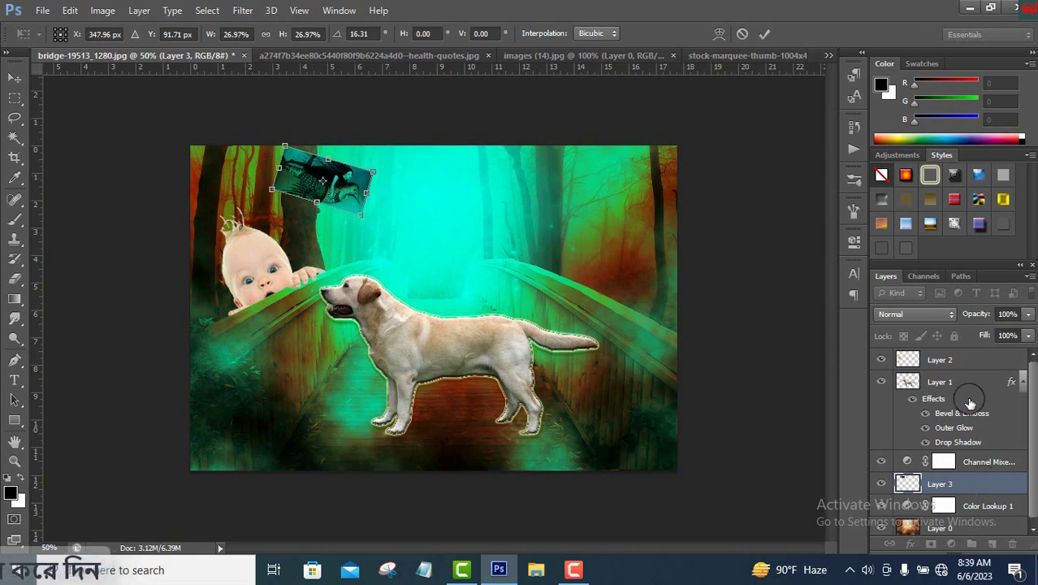
left_click(763, 33)
left_click_drag(939, 484, 942, 357)
Step: Erase the bird image where it covers the tree trunk
left_click(939, 524)
key("e")
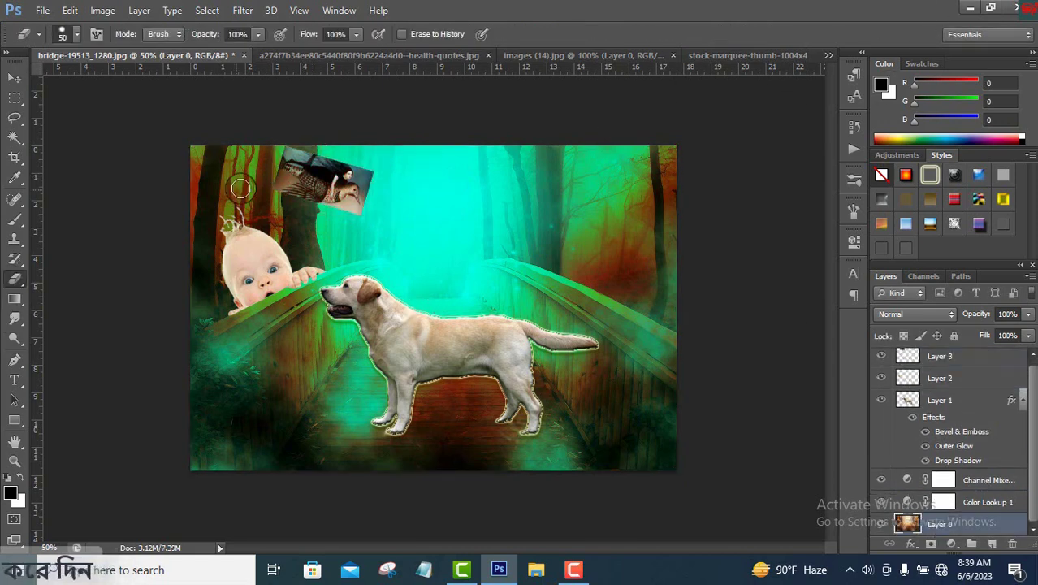
left_click(292, 215, "ctrl")
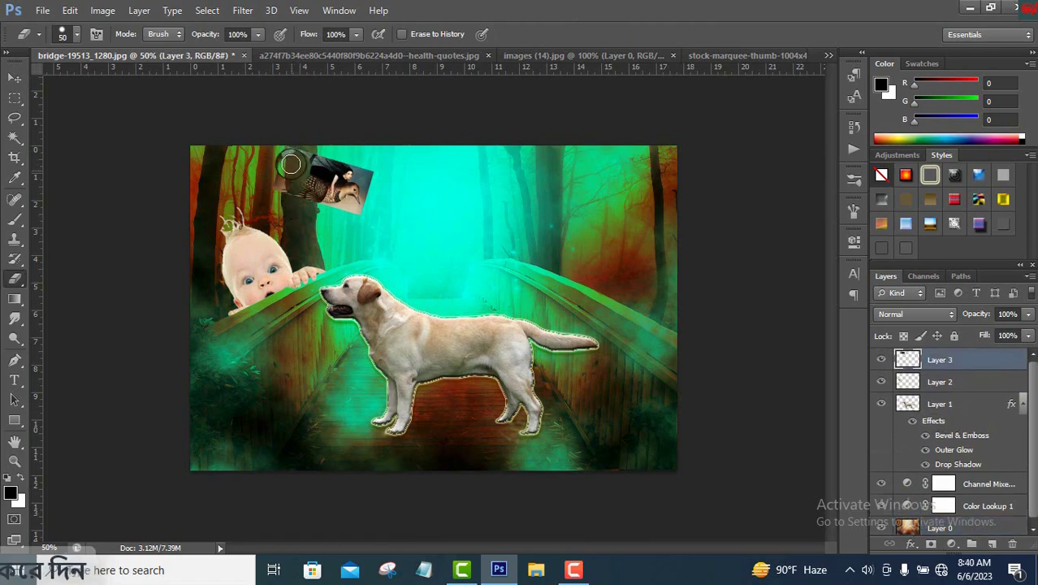
left_click_drag(1027, 313, 983, 332)
scroll(342, 256, "up", 2)
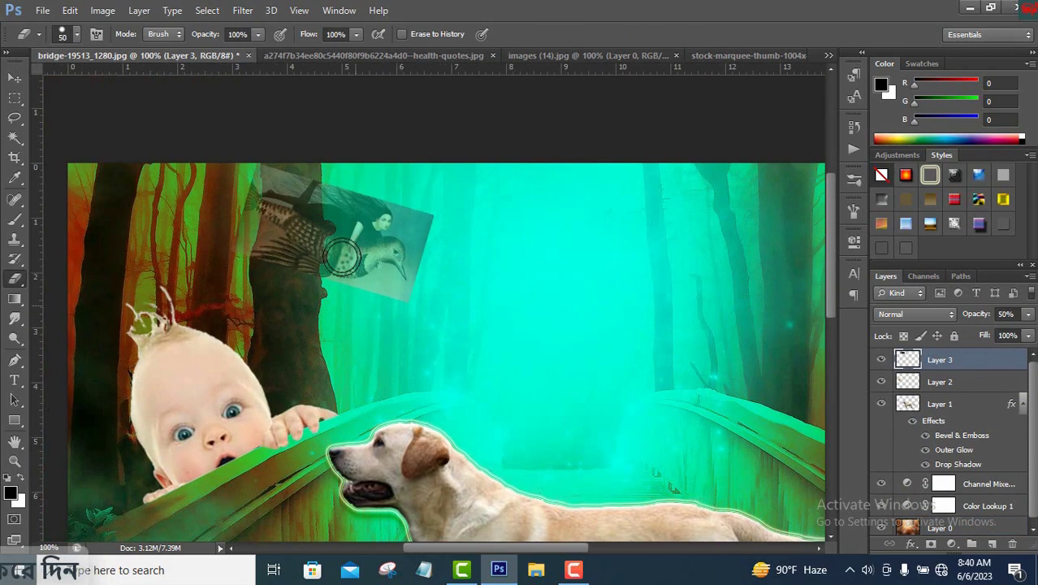
mouse_move(342, 257)
left_mouse_down()
mouse_move(285, 238)
mouse_move(285, 179)
mouse_move(301, 197)
mouse_move(302, 238)
mouse_move(299, 176)
mouse_move(287, 169)
mouse_move(272, 258)
mouse_move(280, 210)
mouse_move(275, 247)
mouse_move(299, 222)
mouse_move(301, 274)
left_mouse_up()
key("bracketleft")
key("bracketleft")
key("bracketleft")
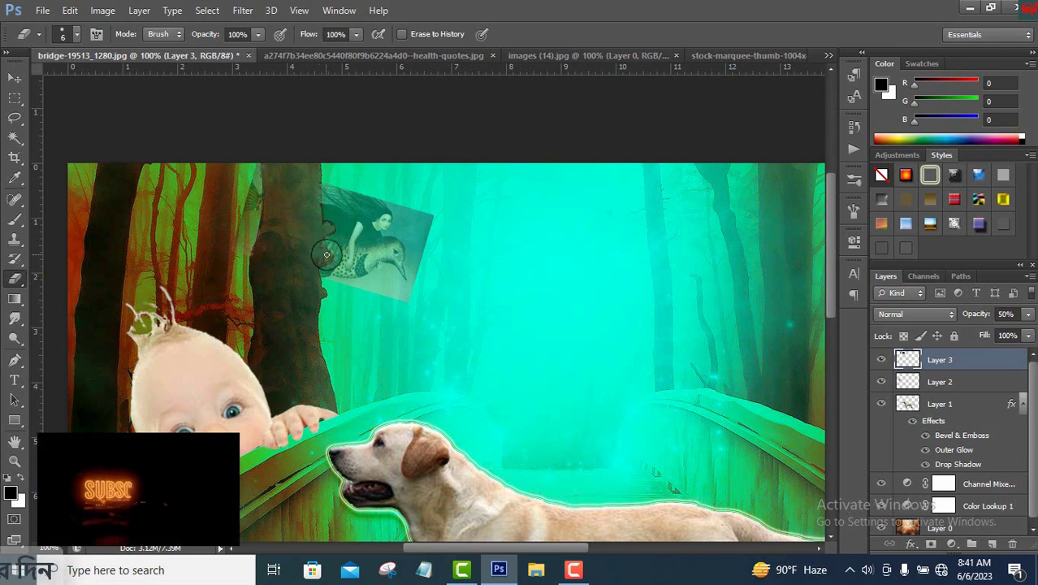
left_click_drag(1027, 313, 1034, 344)
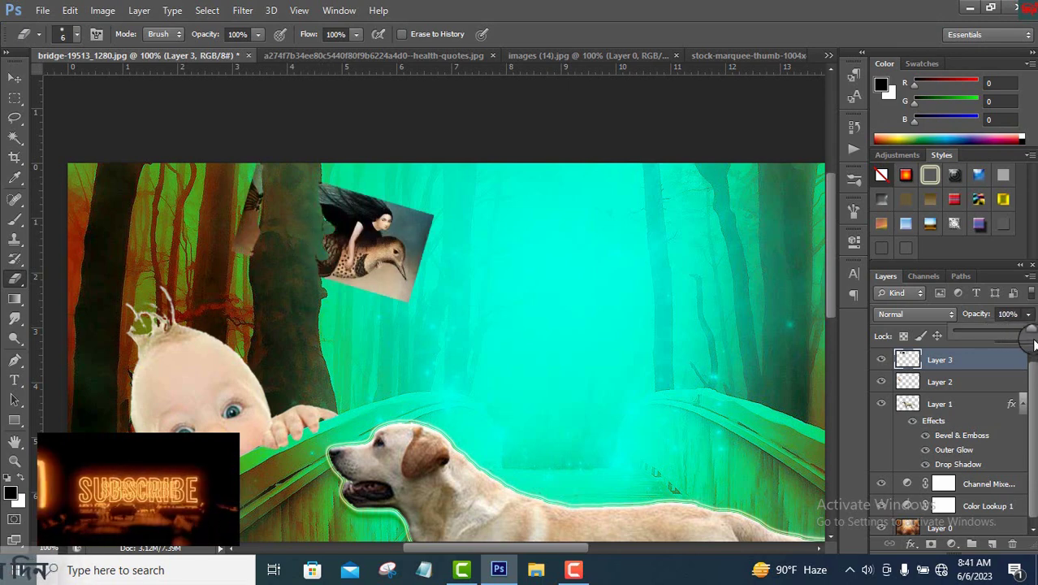
Step: Reset the colours and narrow the bird-woman layer slightly with Free Transform
key("x")
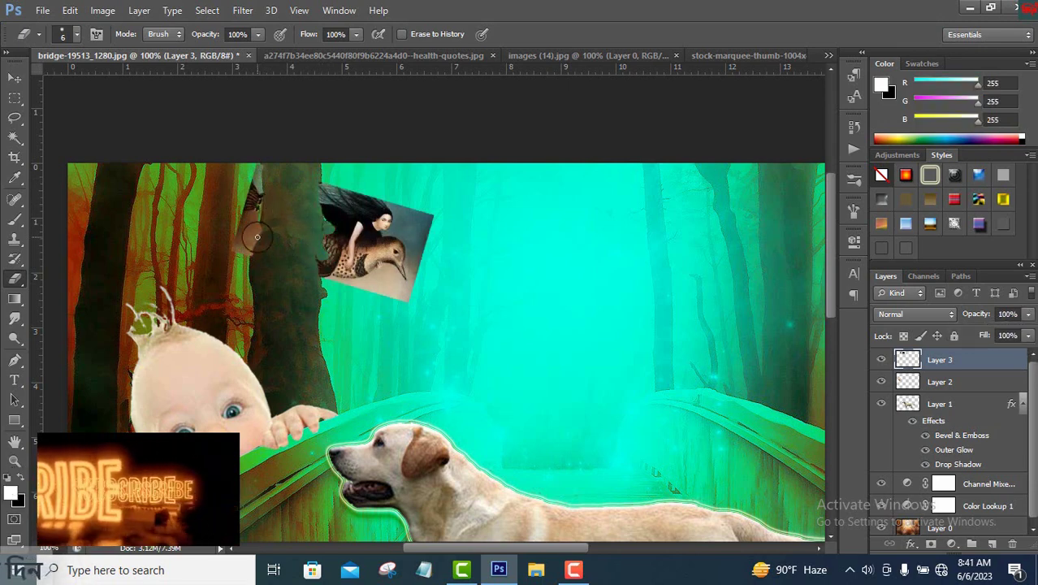
left_click(933, 527)
key("x")
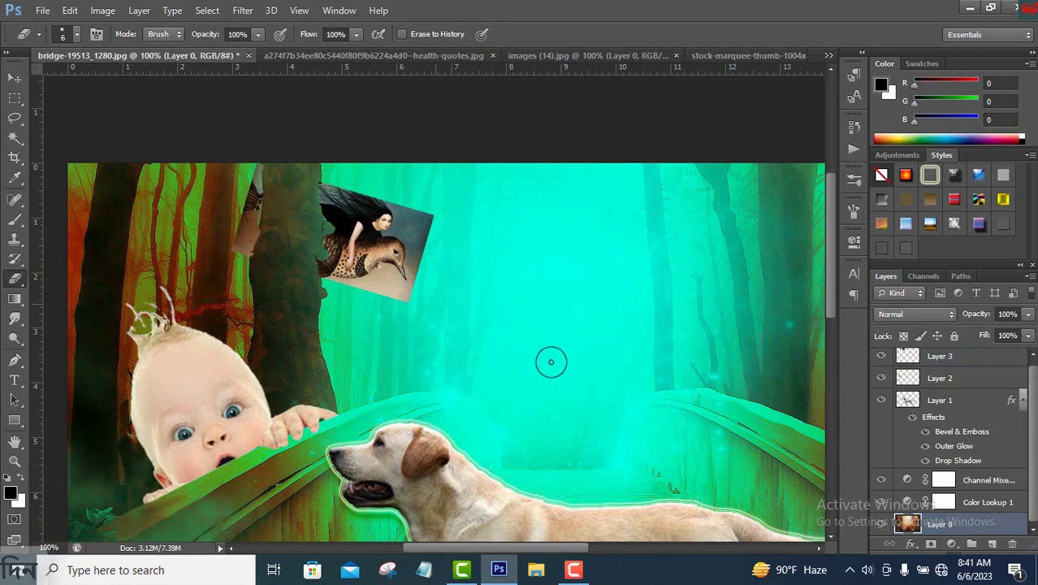
key("alt+period")
left_click(26, 484)
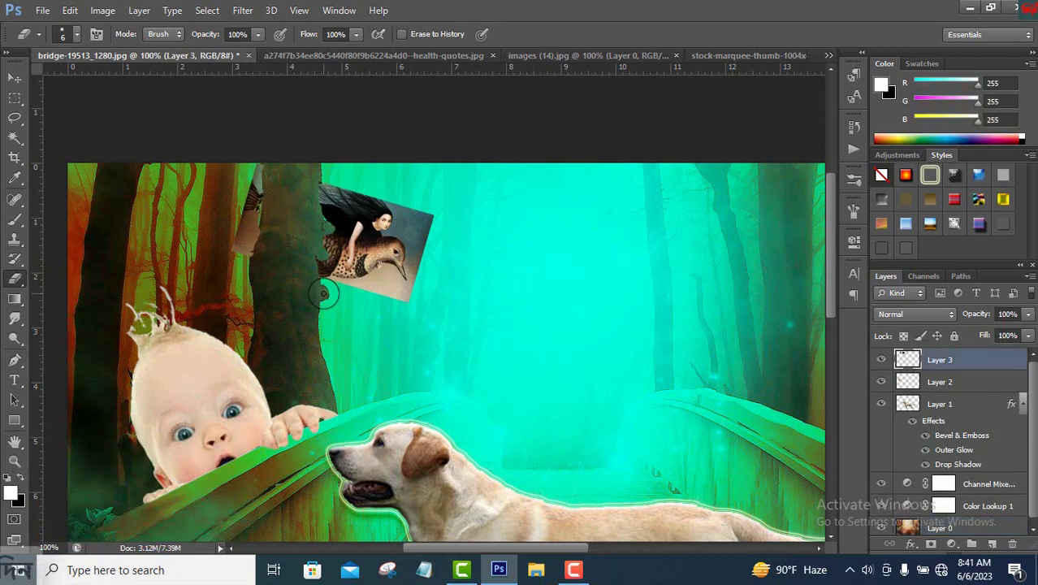
key("v")
key("ctrl+t")
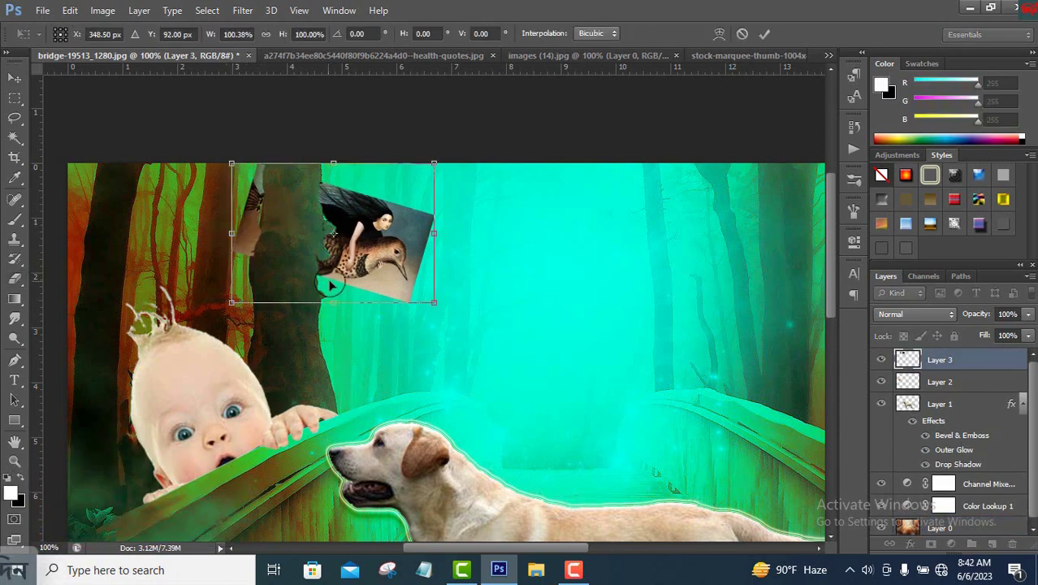
left_click_drag(436, 234, 422, 233)
key("e")
key("Return")
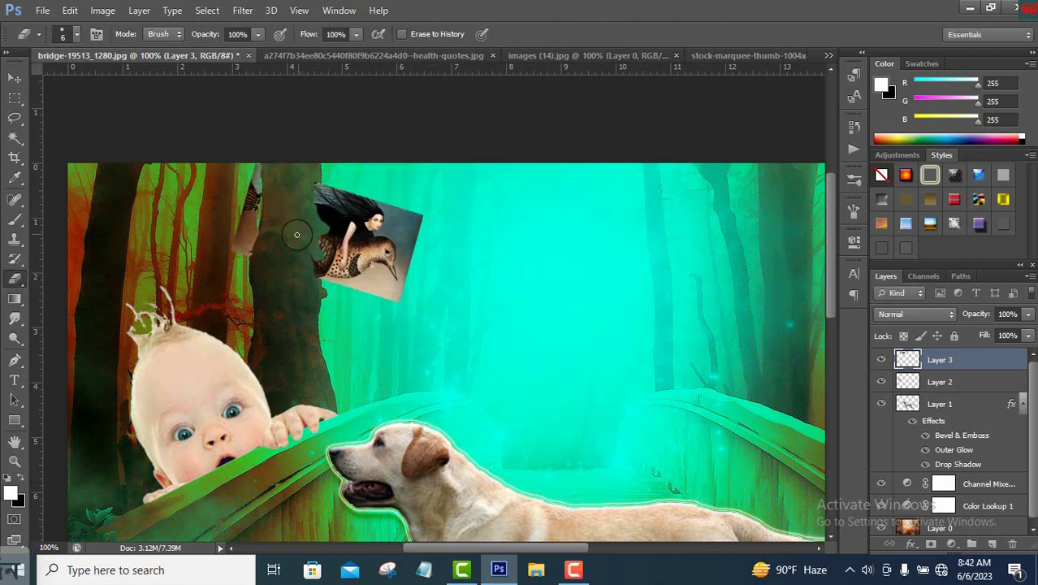
Step: Set the bird-woman layer opacity to 59%
left_click(1027, 313)
left_click_drag(1028, 331, 998, 335)
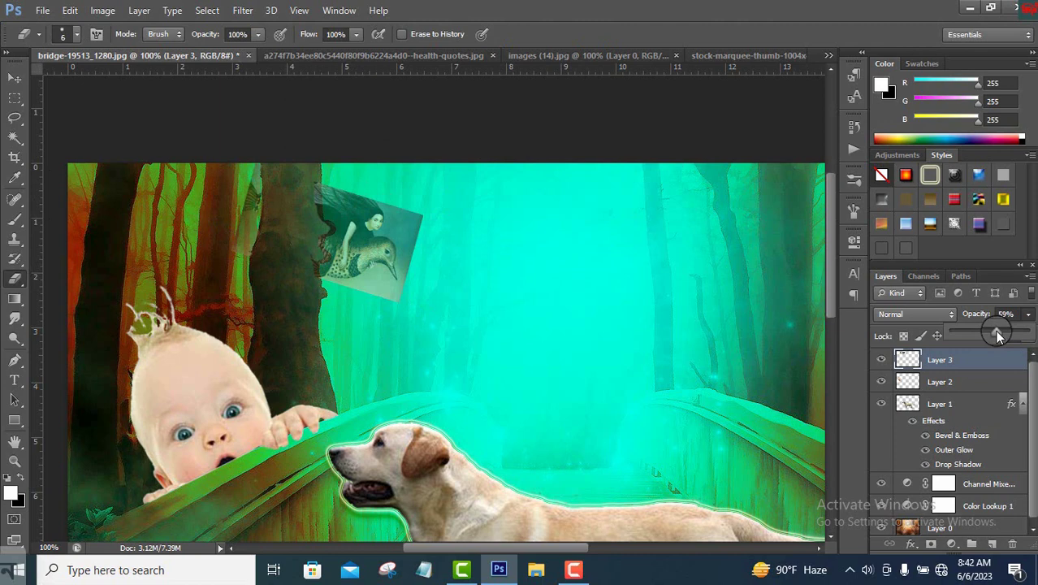
left_click(15, 219)
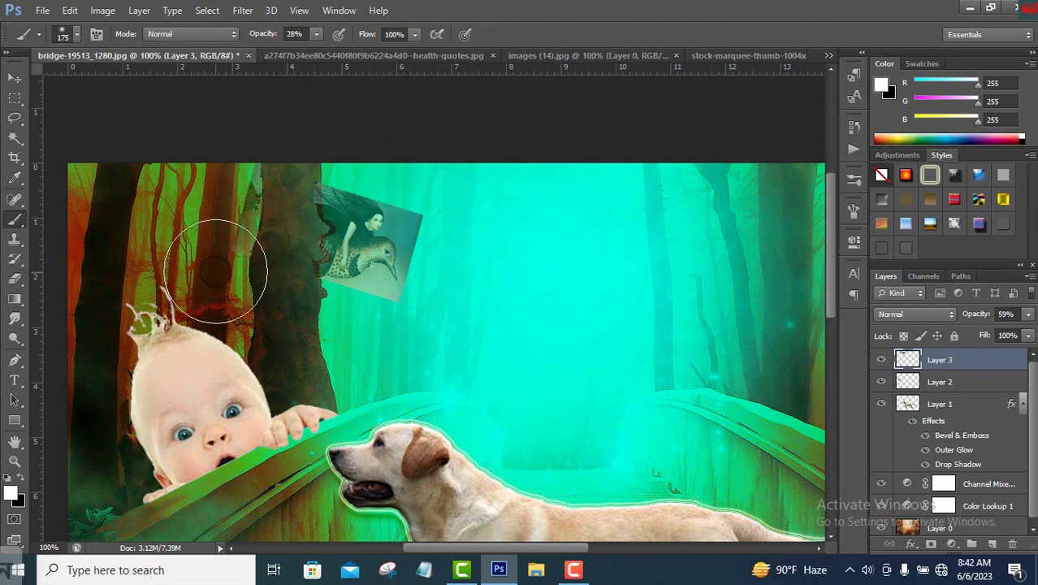
left_click(18, 280)
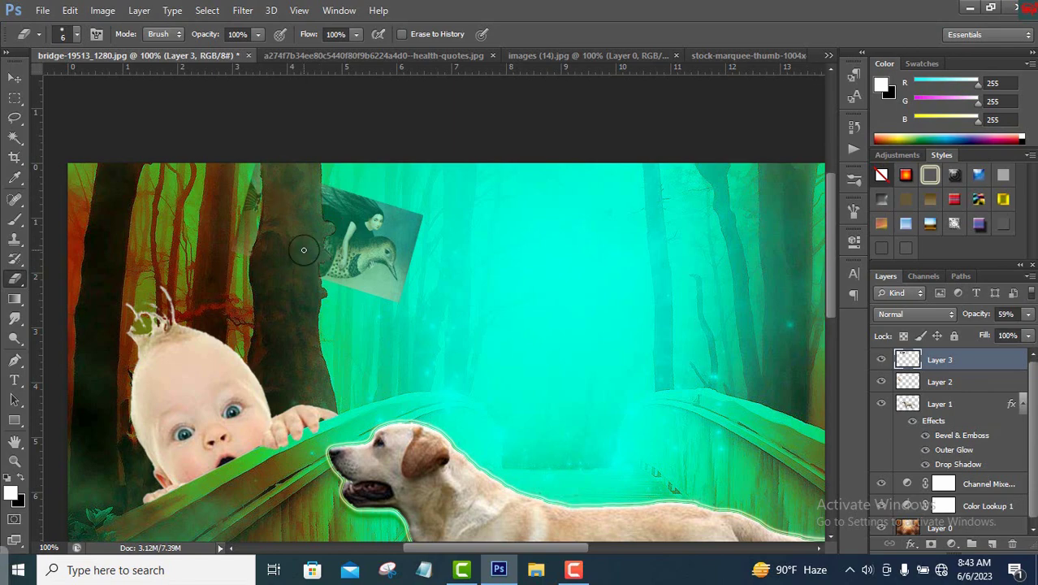
Step: Trim the bird's beak edge and the woman's hair fringe with a fine eraser
key("ctrl+minus")
key("ctrl+minus")
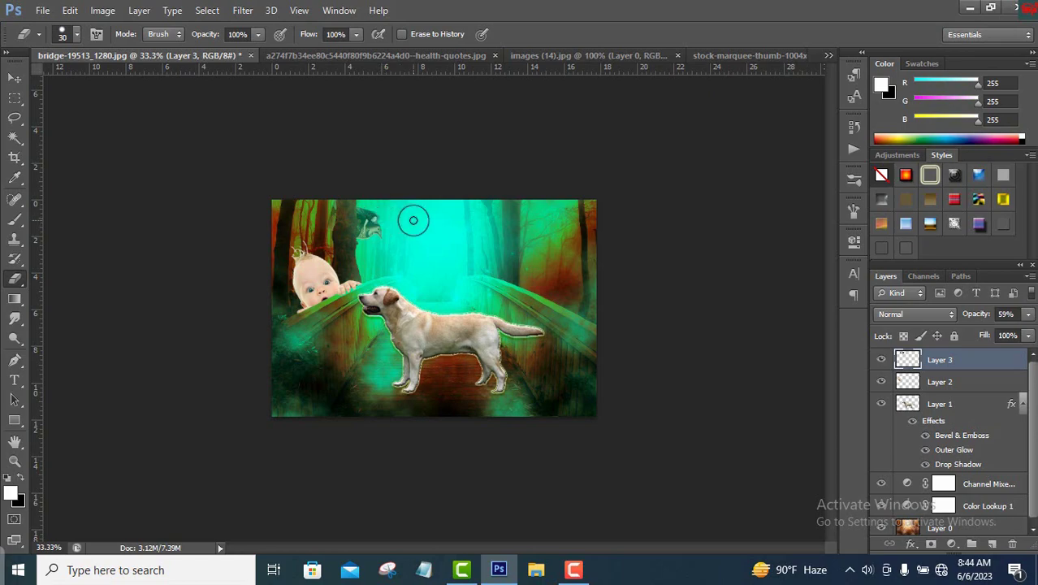
key("ctrl+plus")
key("ctrl+plus")
key("ctrl+plus")
key("ctrl+plus")
left_click_drag(533, 387, 559, 486)
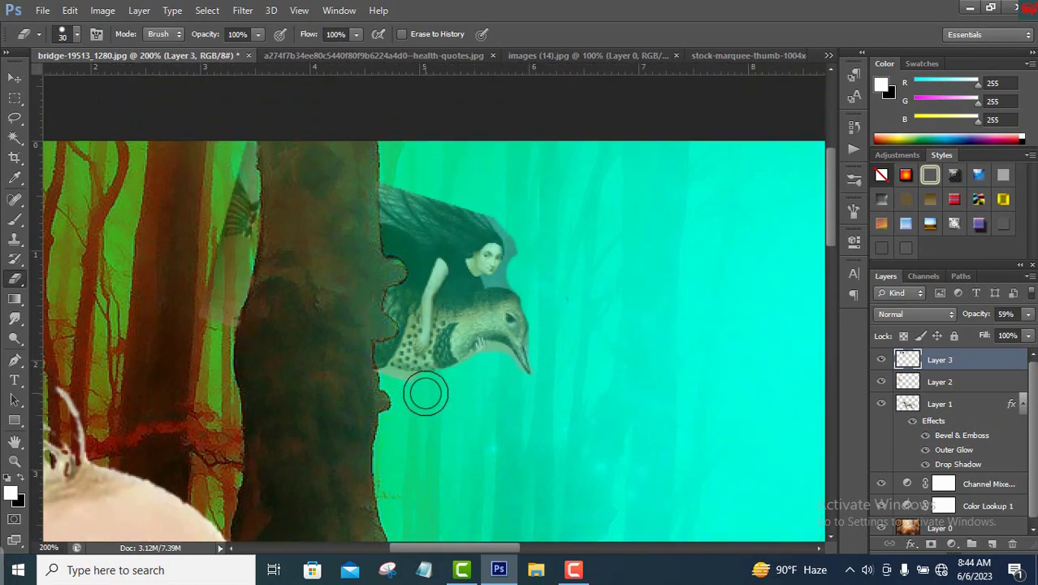
key("bracketleft")
key("bracketleft")
key("bracketleft")
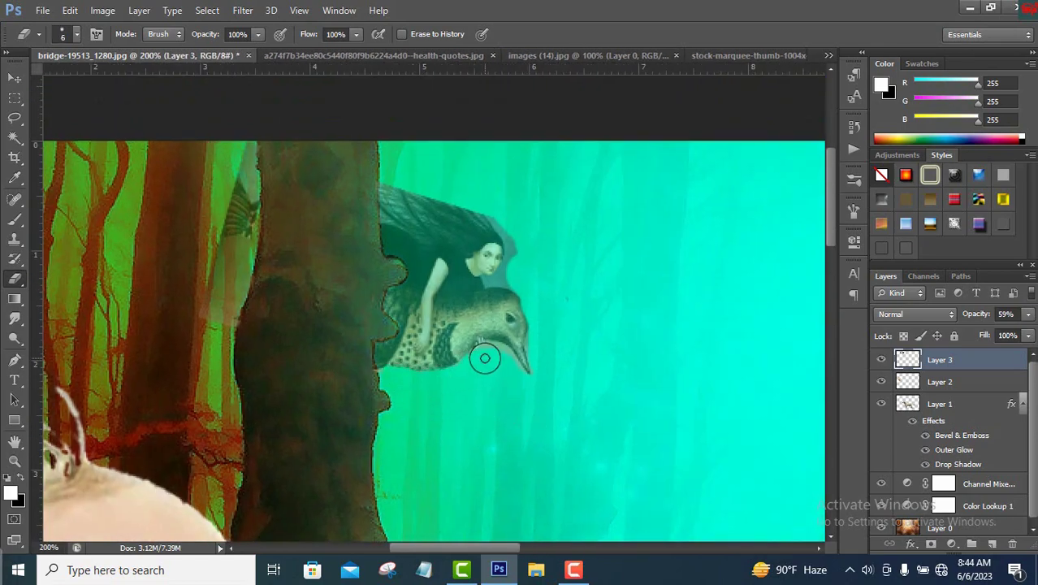
left_click_drag(475, 363, 519, 365)
scroll(535, 378, "up", 1)
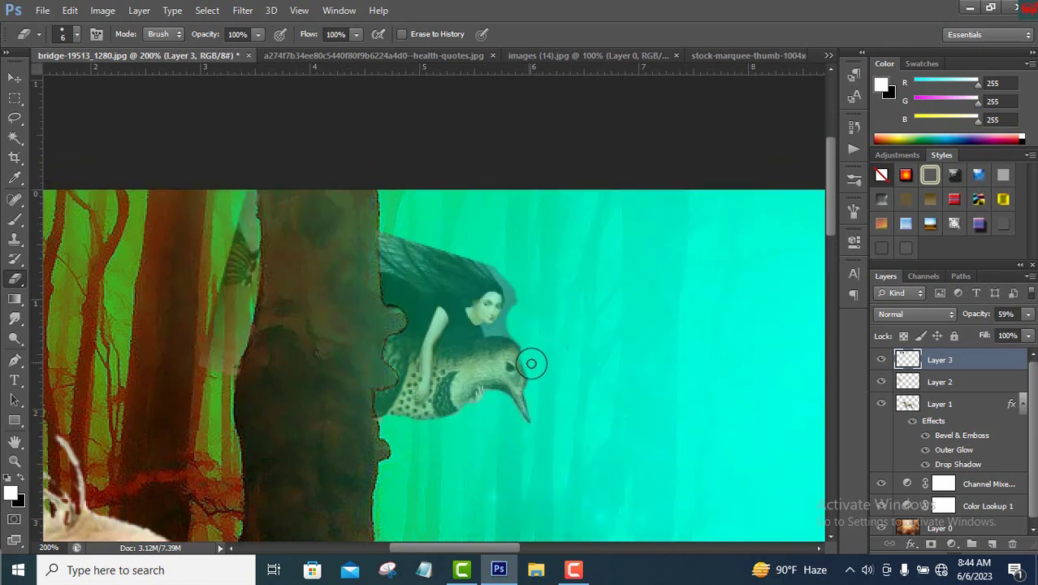
scroll(528, 370, "up", 1)
mouse_move(505, 365)
left_mouse_down()
mouse_move(512, 324)
mouse_move(494, 296)
mouse_move(507, 307)
mouse_move(470, 358)
mouse_move(514, 372)
left_mouse_up()
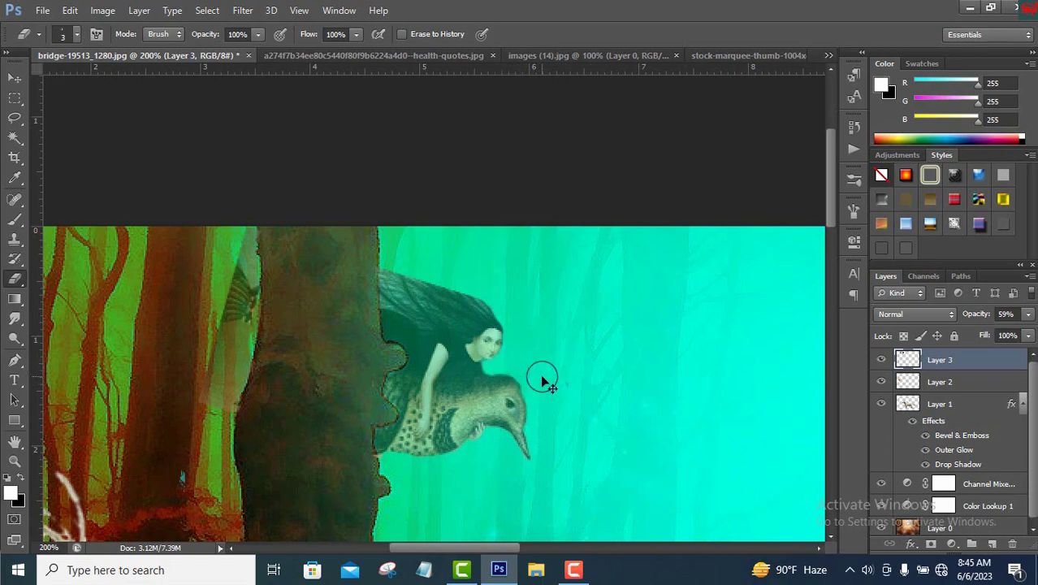
scroll(604, 366, "down", 1)
scroll(621, 391, "down", 2)
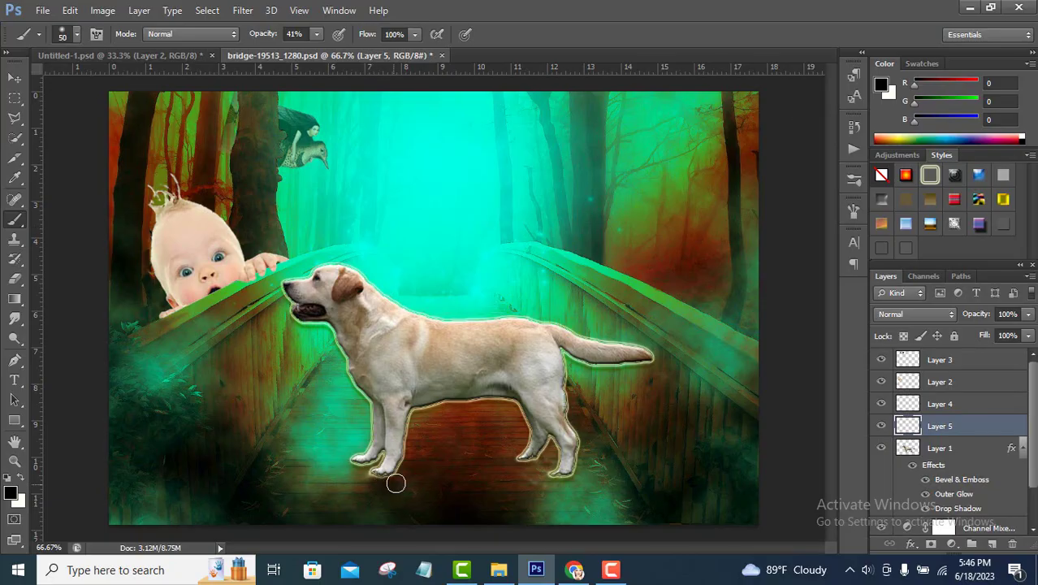
Step: Set the brush opacity to 25% and select the dog's layer (Layer 1)
key("2")
key("5")
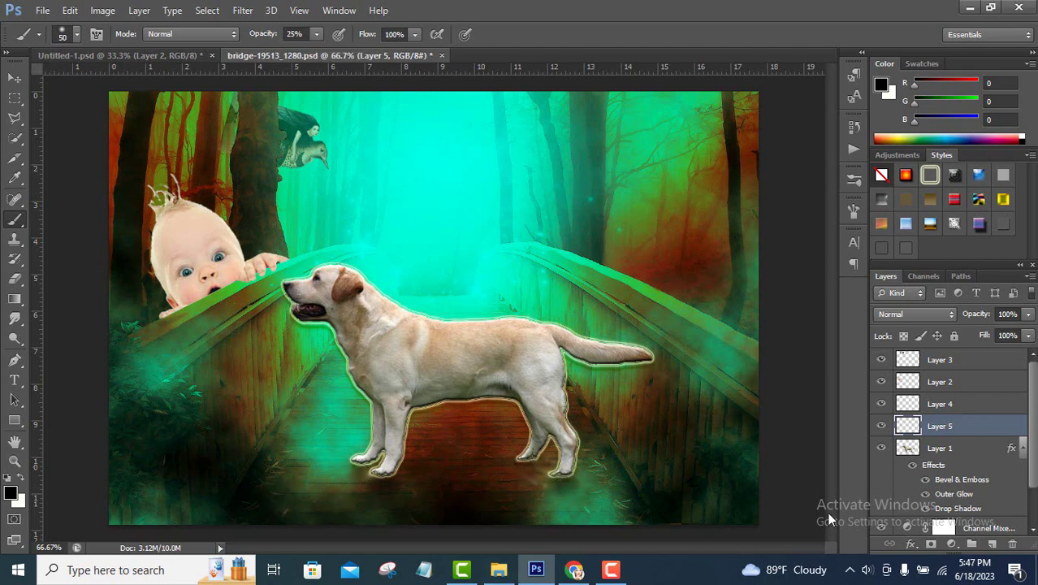
left_click(934, 449)
Step: Erase three round holes along the dog's body with a size-80 eraser
left_click(15, 277)
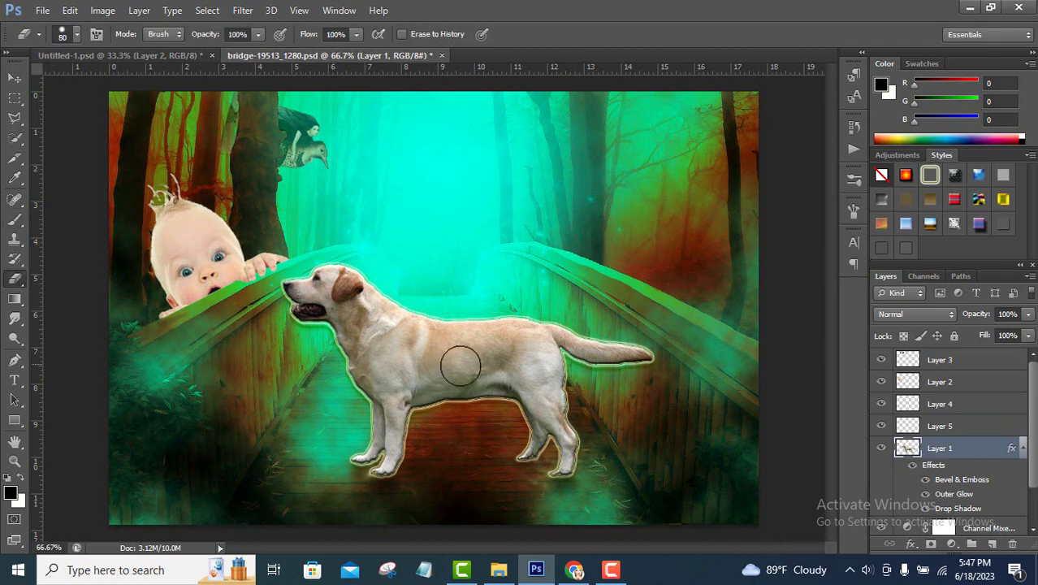
left_click_drag(460, 367, 440, 353)
key("ctrl+z")
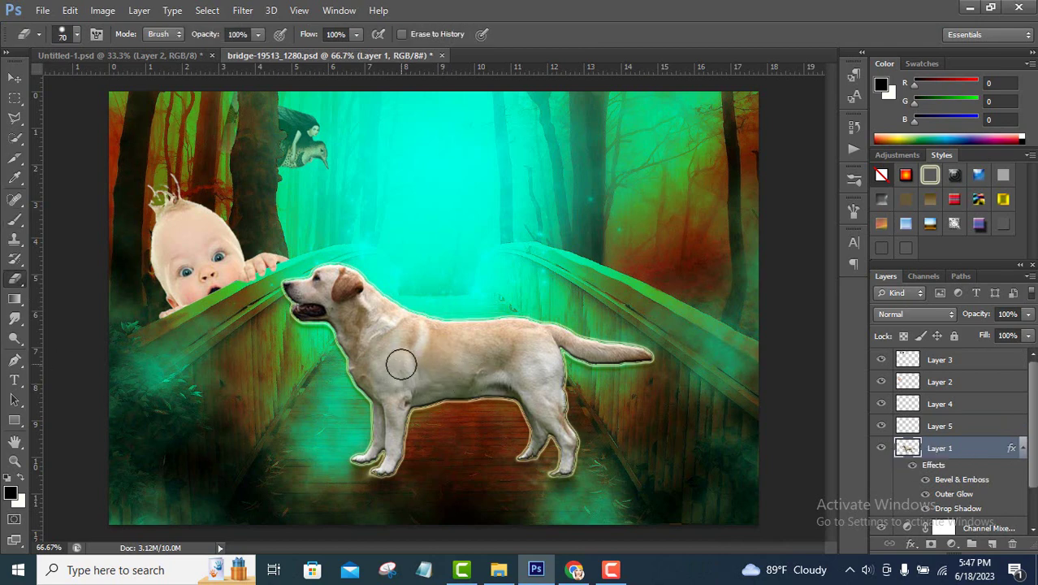
key("bracketright")
left_click(401, 357)
left_click(457, 349)
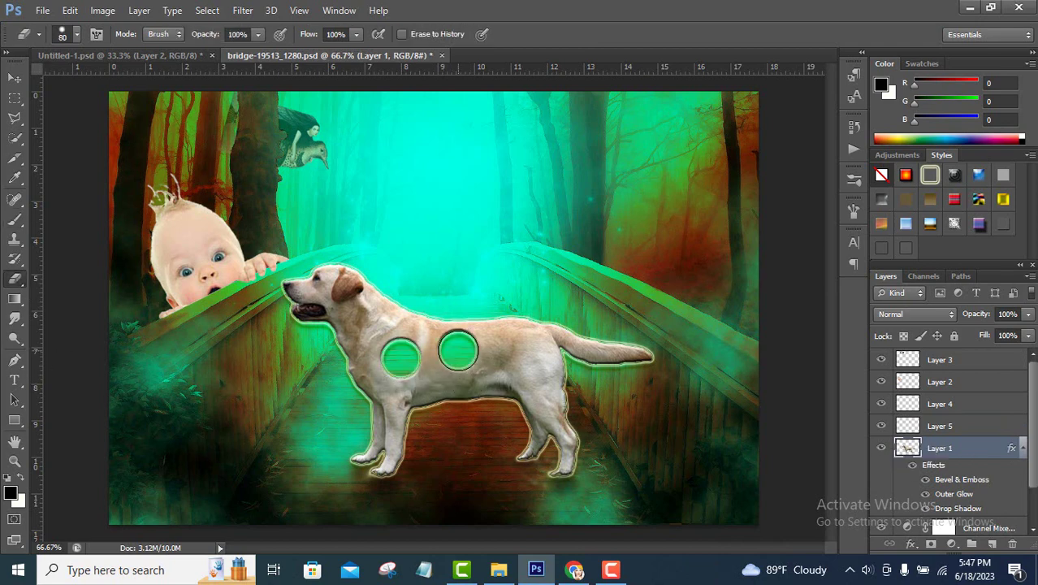
left_click(511, 340)
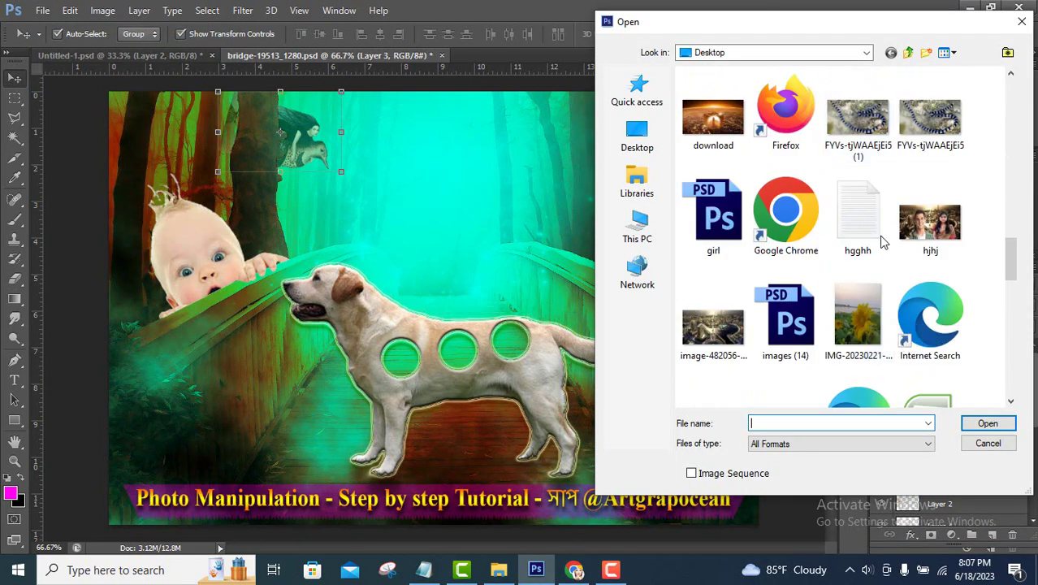
Step: Open the sea snake photo, lasso its coils, unlock the Background, and mask to the selection
double_click(929, 122)
key("l")
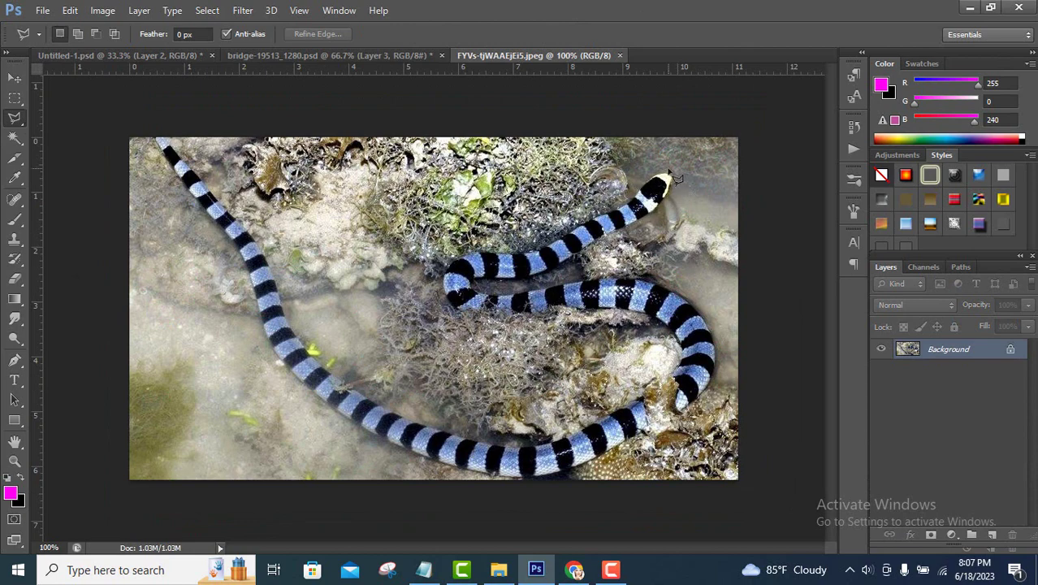
left_click_drag(664, 236, 674, 228)
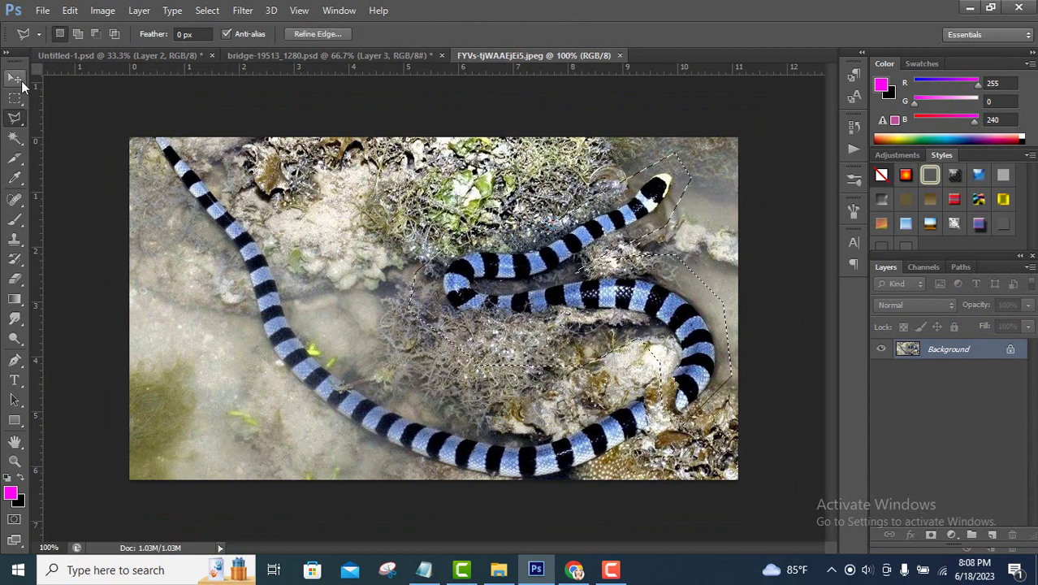
key("v")
double_click(948, 349)
left_click(647, 182)
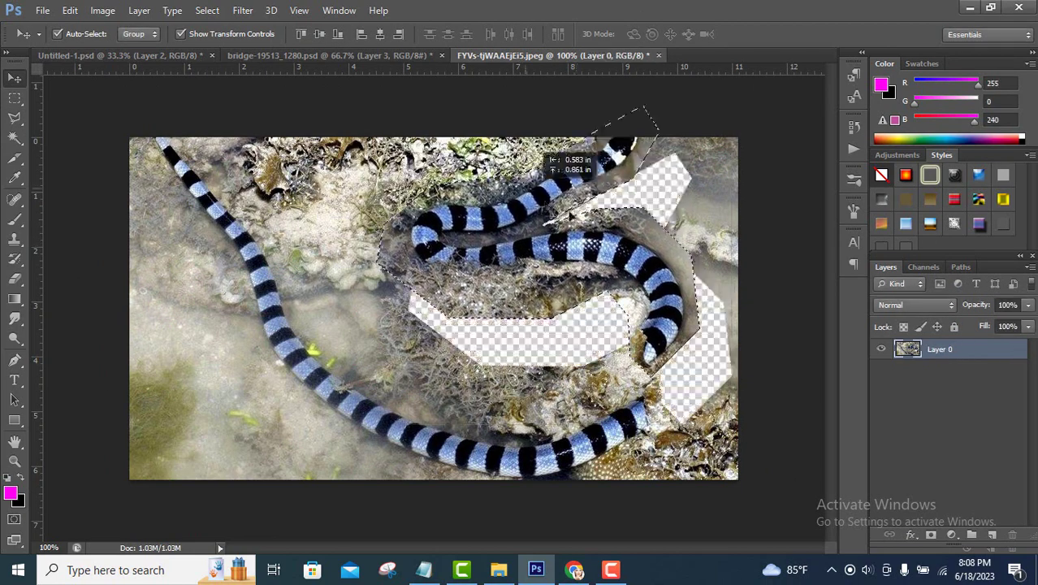
mouse_move(618, 268)
left_mouse_down()
mouse_move(301, 127)
mouse_move(568, 325)
left_mouse_up()
left_click_drag(809, 412, 811, 450)
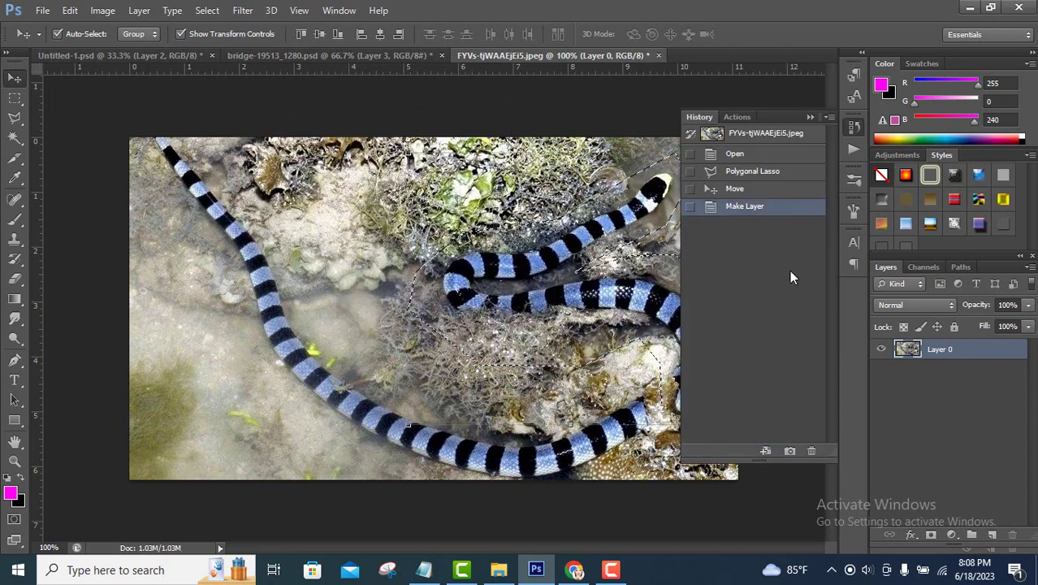
left_click(931, 534)
Step: Try a Quick Selection over the snake, then deselect it
key("w")
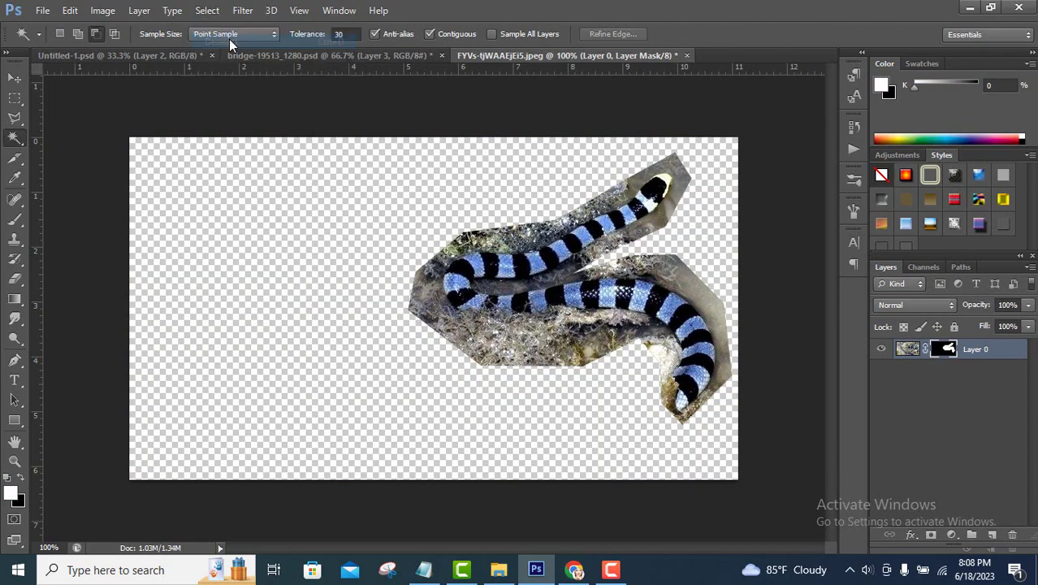
right_click(15, 138)
left_click(81, 140)
mouse_move(581, 232)
left_mouse_down()
mouse_move(455, 252)
mouse_move(514, 326)
left_mouse_up()
key("ctrl+d")
Step: Trace and close a Polygonal Lasso outline around the snake at 300% zoom
key("l")
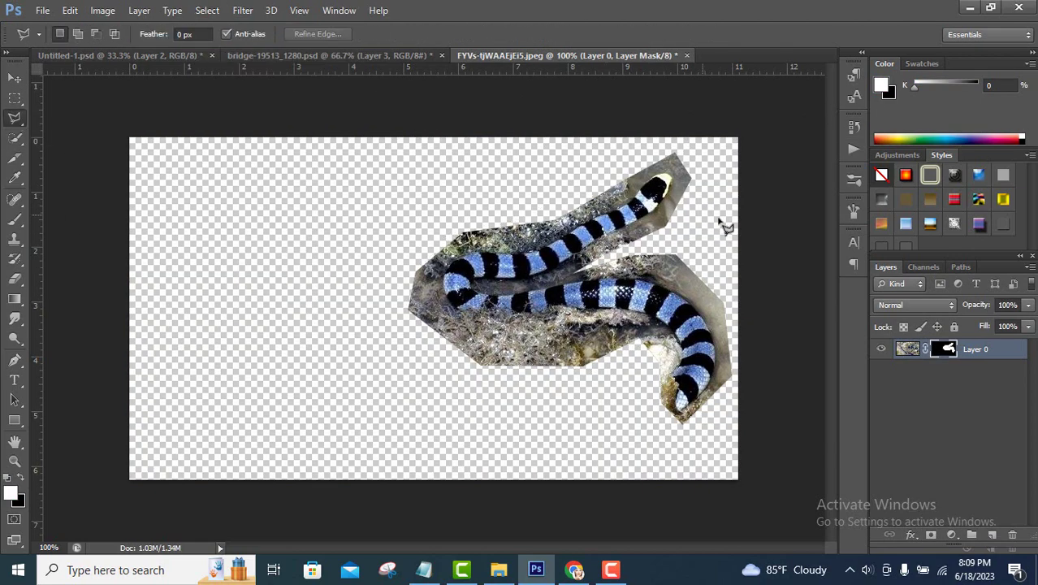
key("ctrl+plus")
key("ctrl+plus")
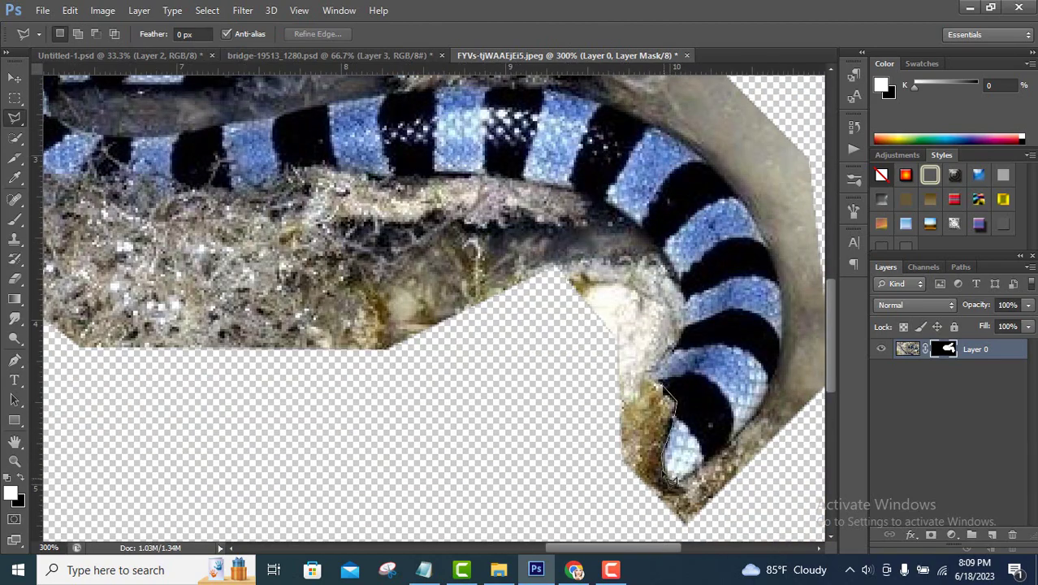
left_click(756, 413)
left_click(797, 323)
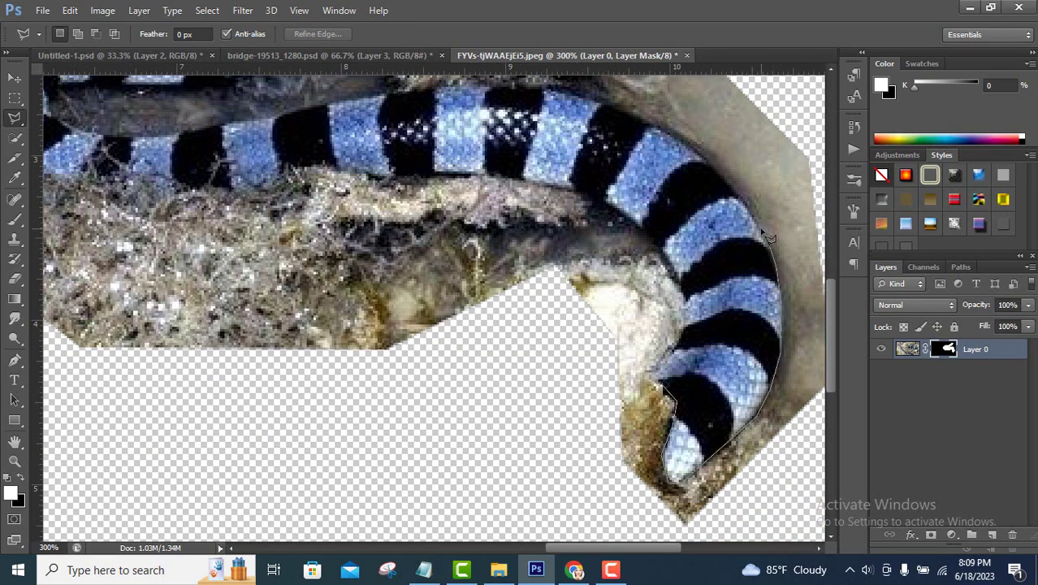
left_click_drag(709, 175, 831, 394)
left_click(650, 311)
left_click(487, 307)
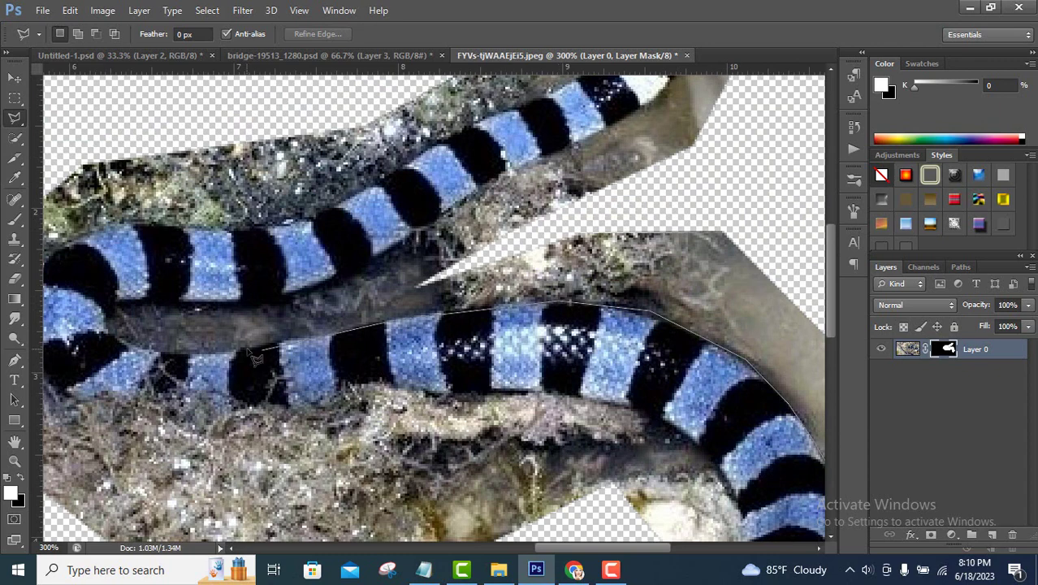
left_click(416, 240)
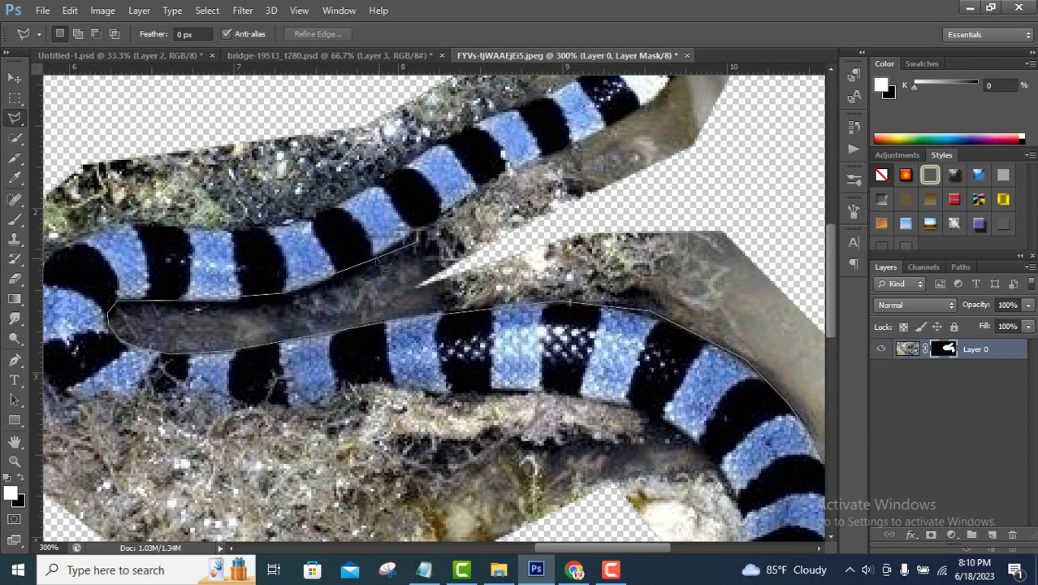
left_click_drag(550, 163, 415, 289)
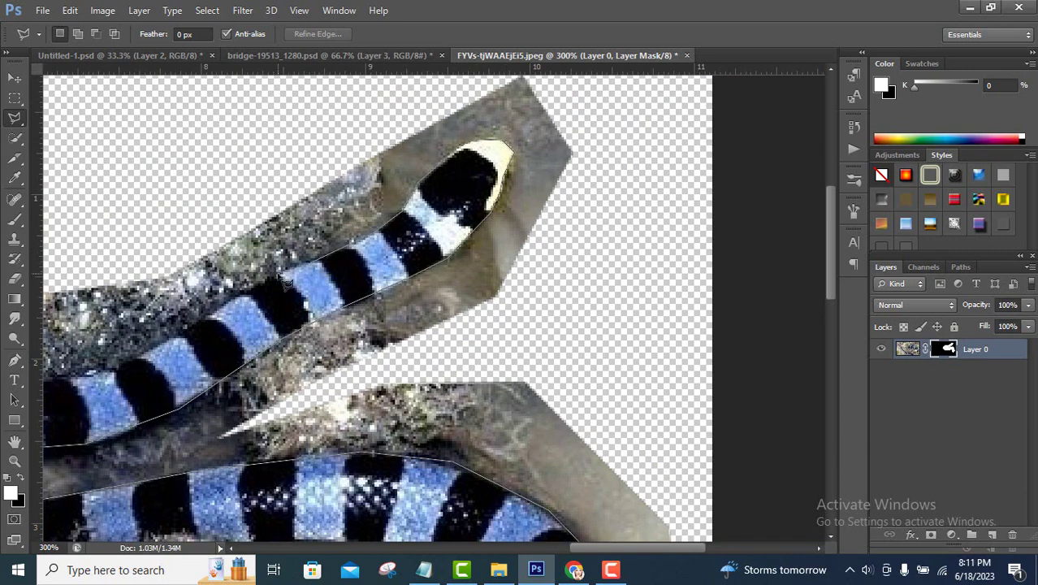
left_click_drag(195, 337, 446, 229)
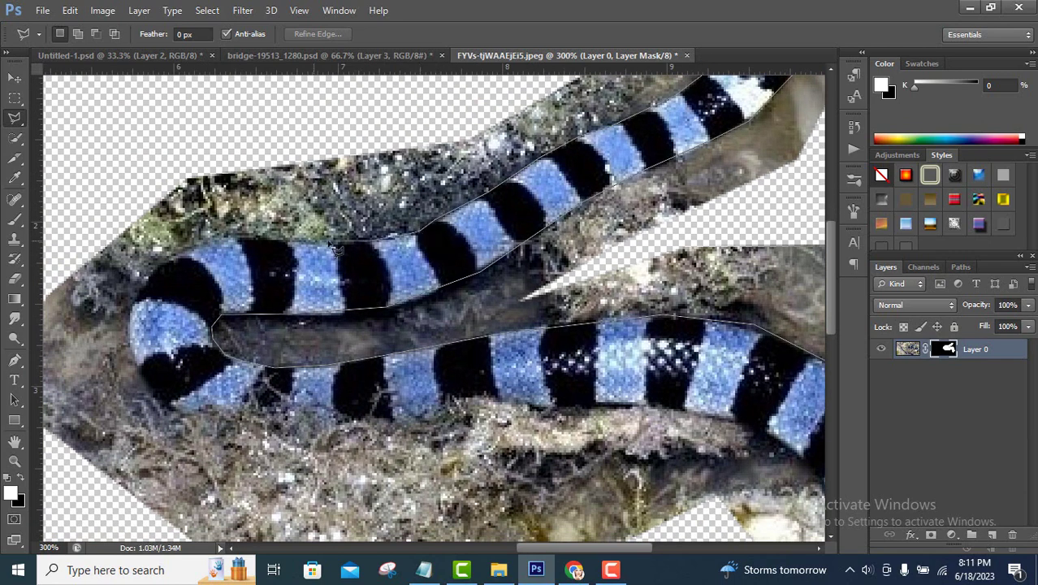
left_click(131, 323)
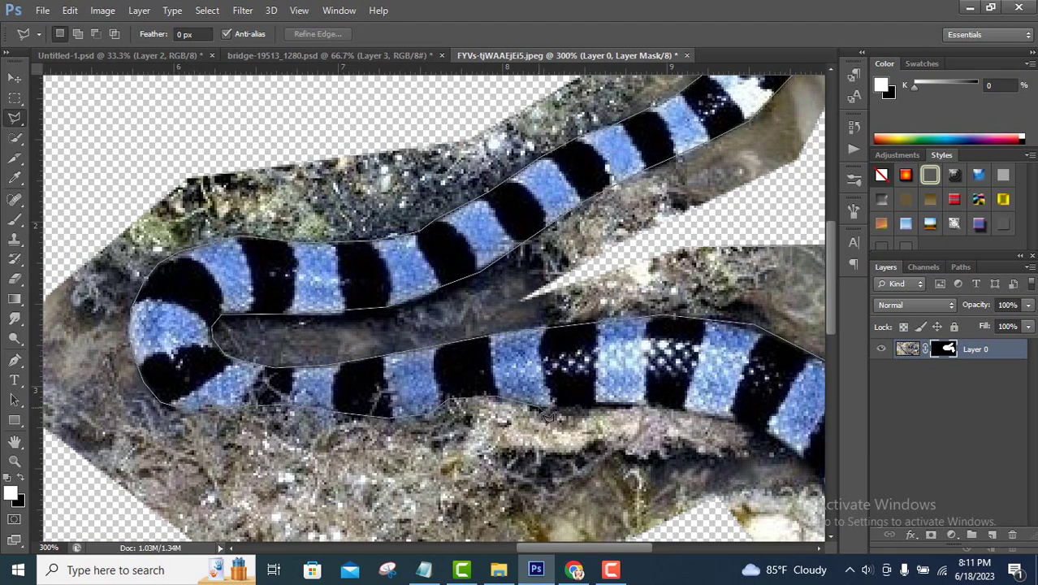
left_click_drag(549, 415, 256, 284)
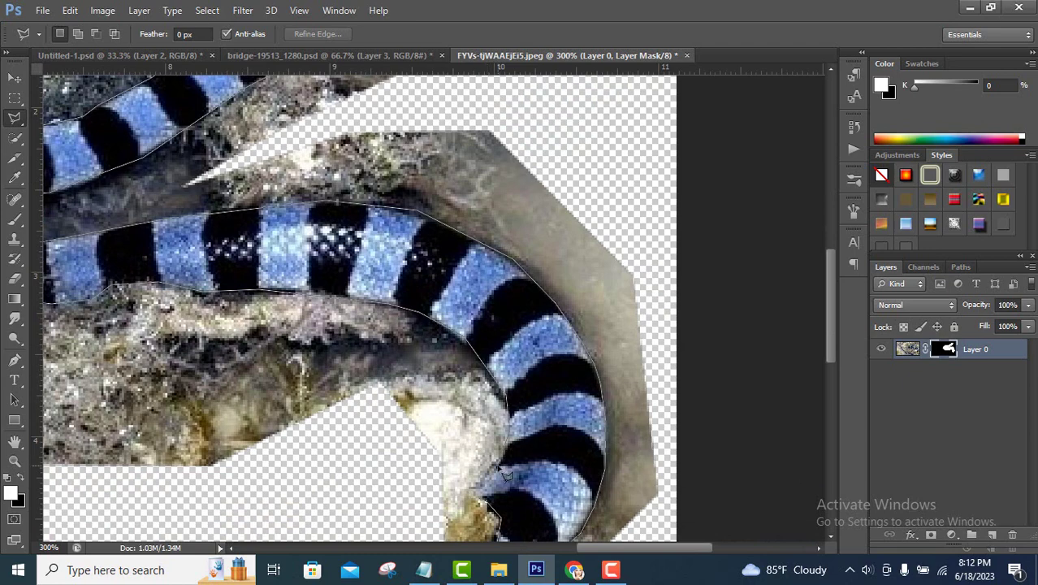
left_click(490, 499)
Step: Feather the selection by 1.5 pixels and delete the background around the snake
key("ctrl+1")
key("shift+F6")
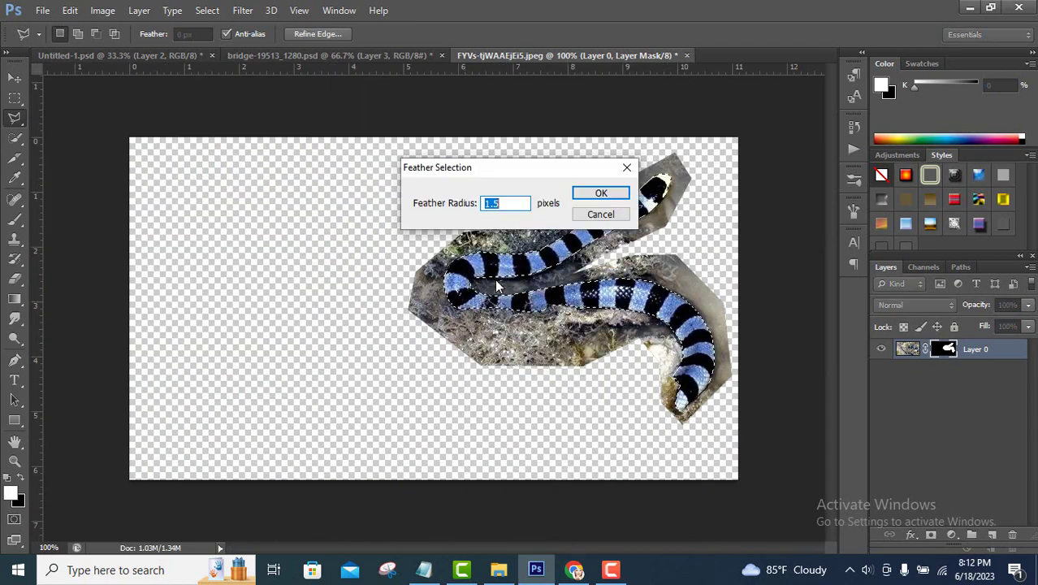
key("Return")
left_click(217, 11)
left_click(229, 69)
key("Delete")
key("ctrl+d")
Step: Drag the cut-out snake into the bridge composite, rotate it flatter and place it over the dog
key("v")
mouse_move(642, 316)
left_mouse_down()
mouse_move(477, 262)
mouse_move(572, 252)
mouse_move(609, 301)
mouse_move(423, 337)
left_mouse_up()
left_click_drag(591, 281, 600, 270)
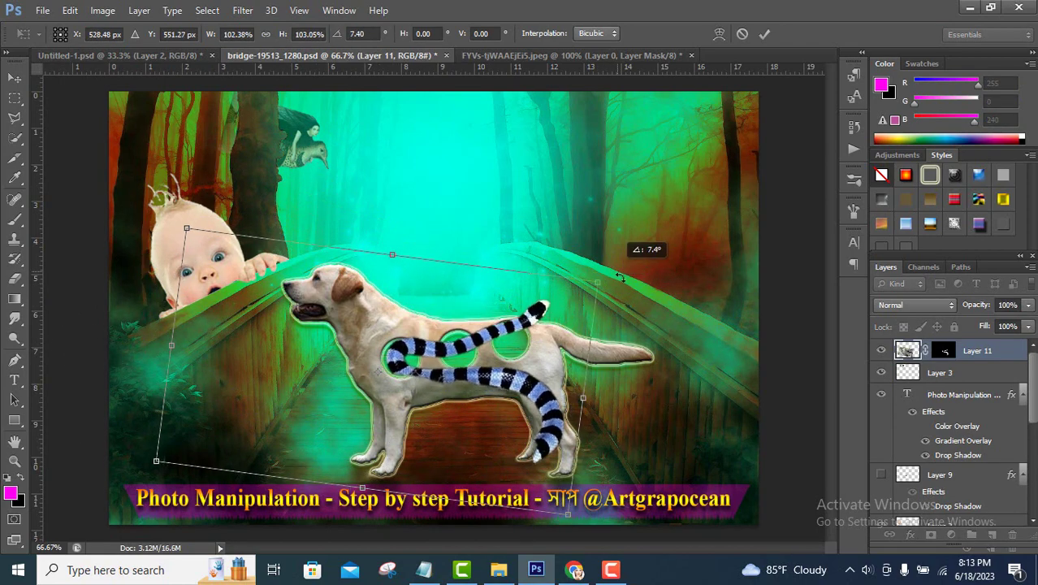
left_click_drag(455, 349, 552, 321)
mouse_move(484, 332)
left_mouse_down()
mouse_move(497, 345)
mouse_move(487, 357)
left_mouse_up()
Step: Warp the snake to bend its tail upward, then shift it over the holes
right_click(419, 358)
left_click(457, 217)
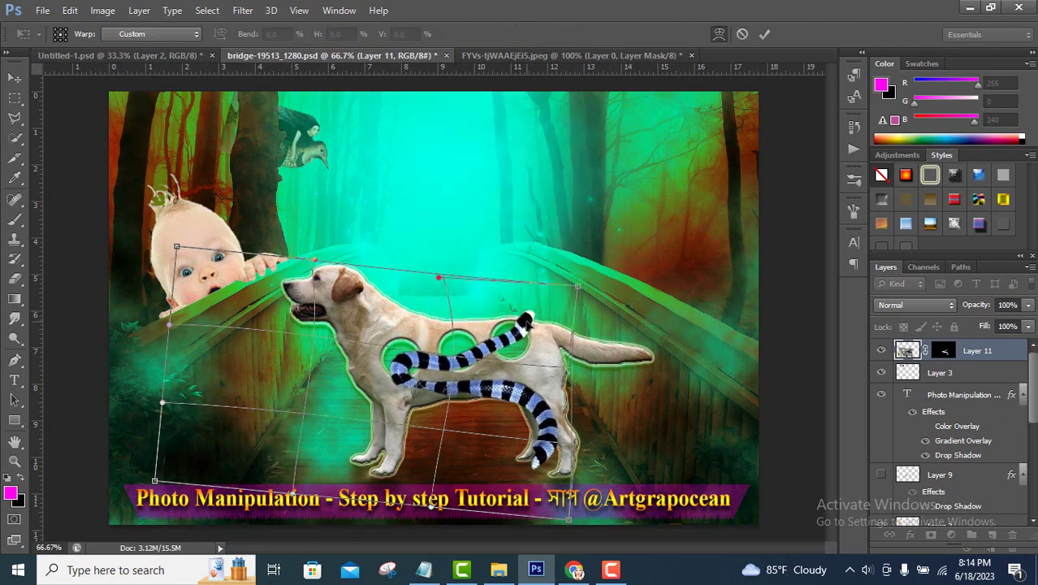
left_click_drag(578, 284, 585, 252)
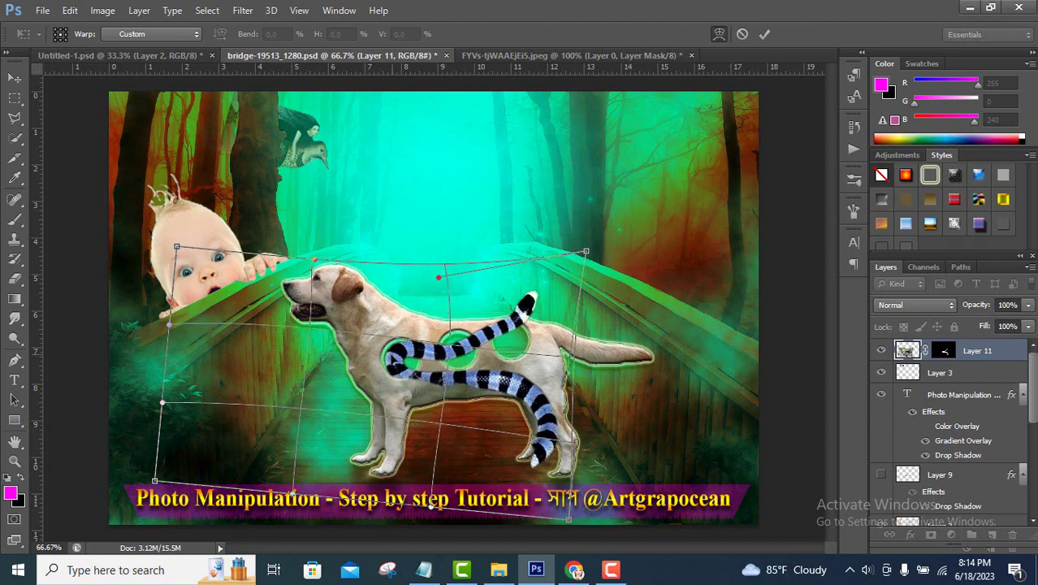
right_click(511, 297)
left_click(463, 136)
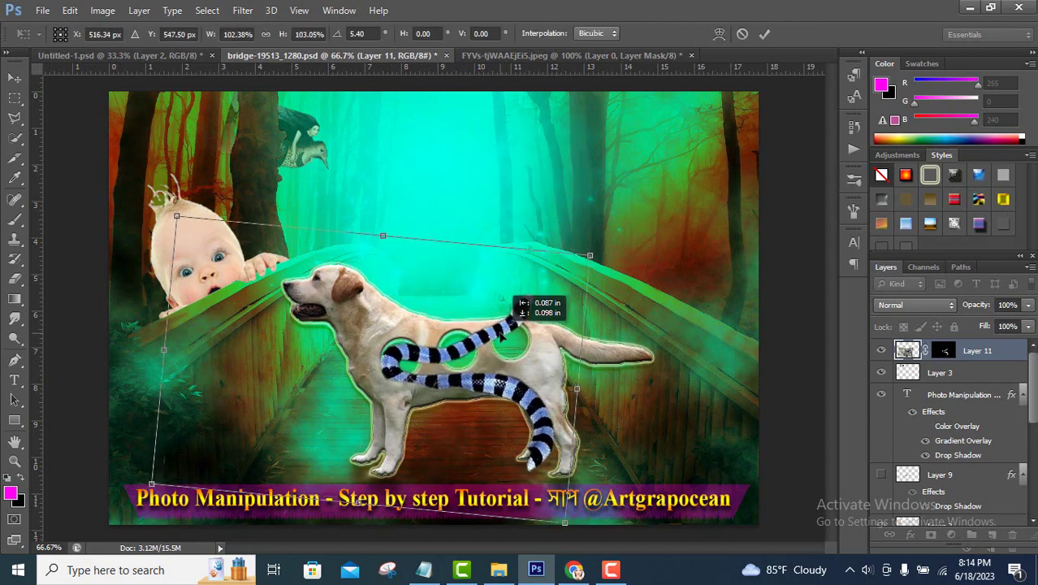
left_click_drag(510, 292, 513, 294)
Step: Warp the snake's loops and tail so its body threads through the dog's holes
right_click(519, 303)
left_click(483, 195)
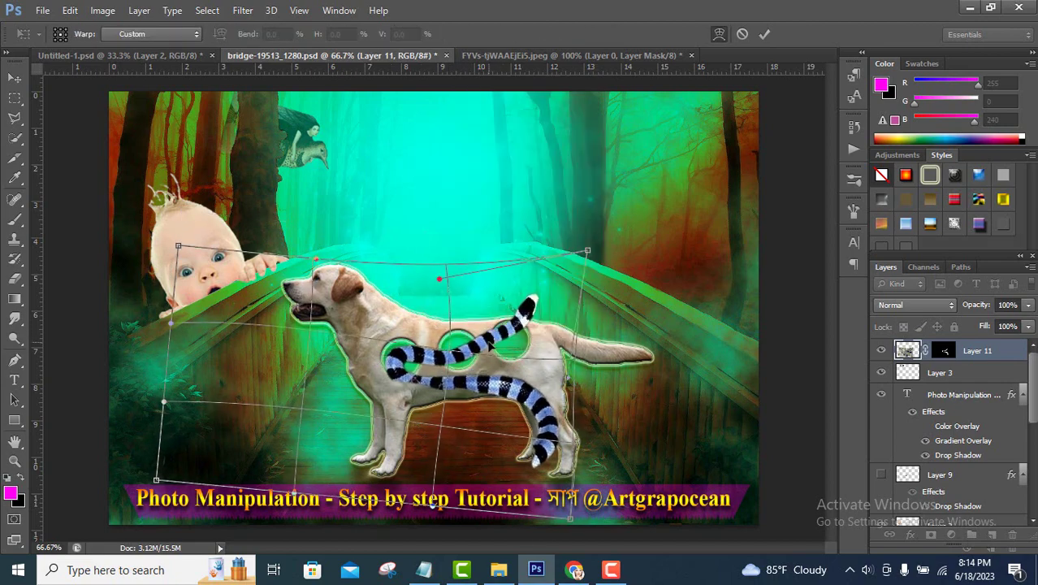
left_click_drag(315, 258, 323, 220)
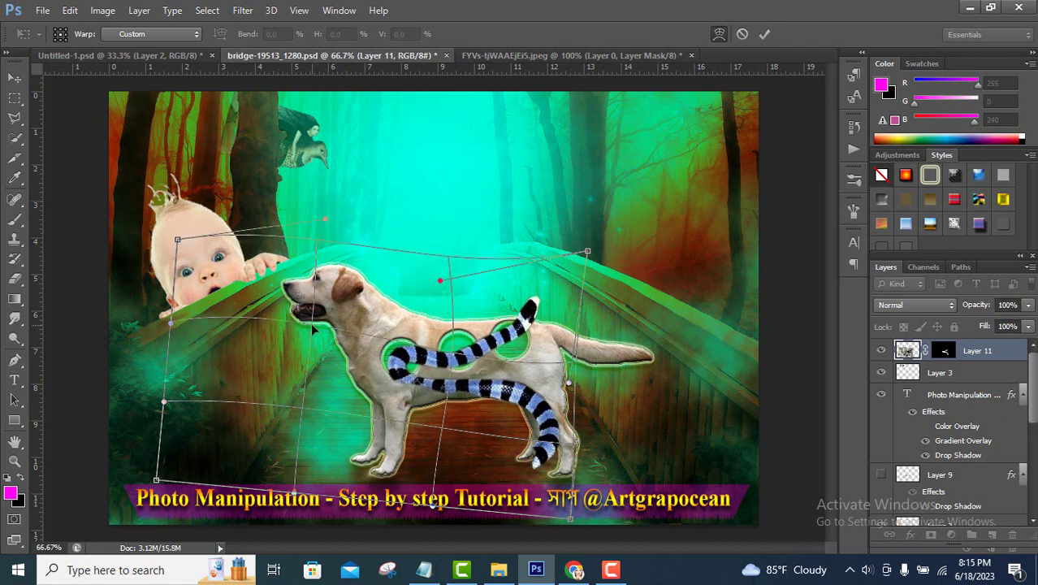
left_click_drag(310, 323, 306, 369)
left_click_drag(568, 381, 569, 389)
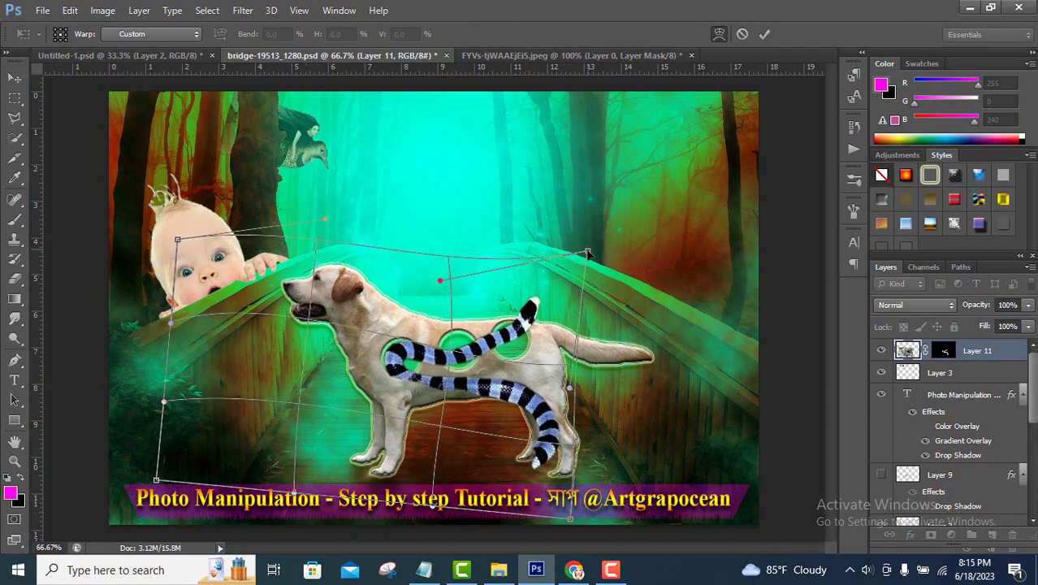
left_click_drag(588, 253, 591, 236)
Step: Commit the warp, then prepare to erase the snake's mask with default black and white colours
key("Return")
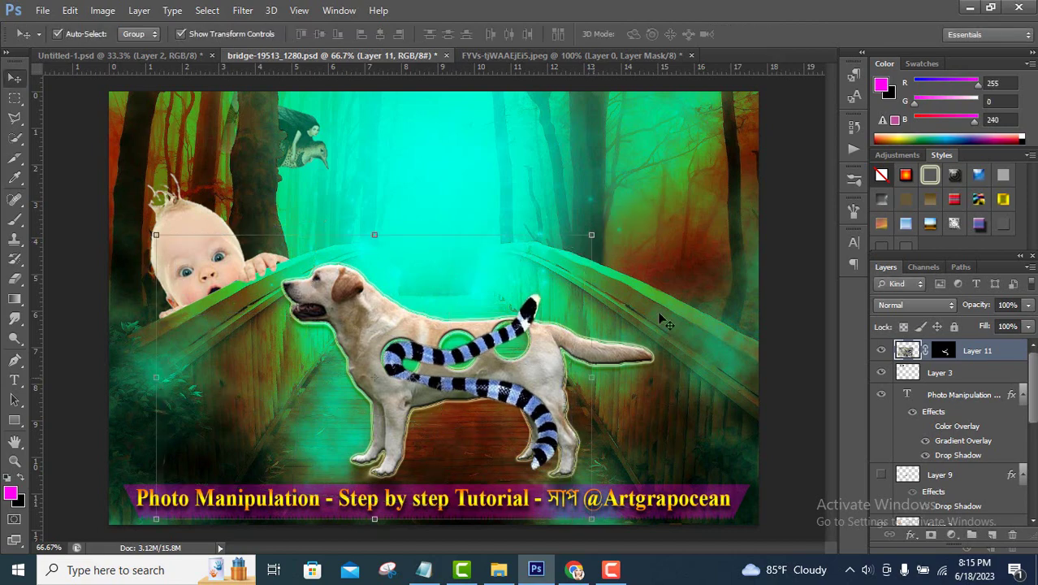
left_click(943, 350)
left_click(14, 278)
left_click(7, 478)
key("ctrl+plus")
key("ctrl+plus")
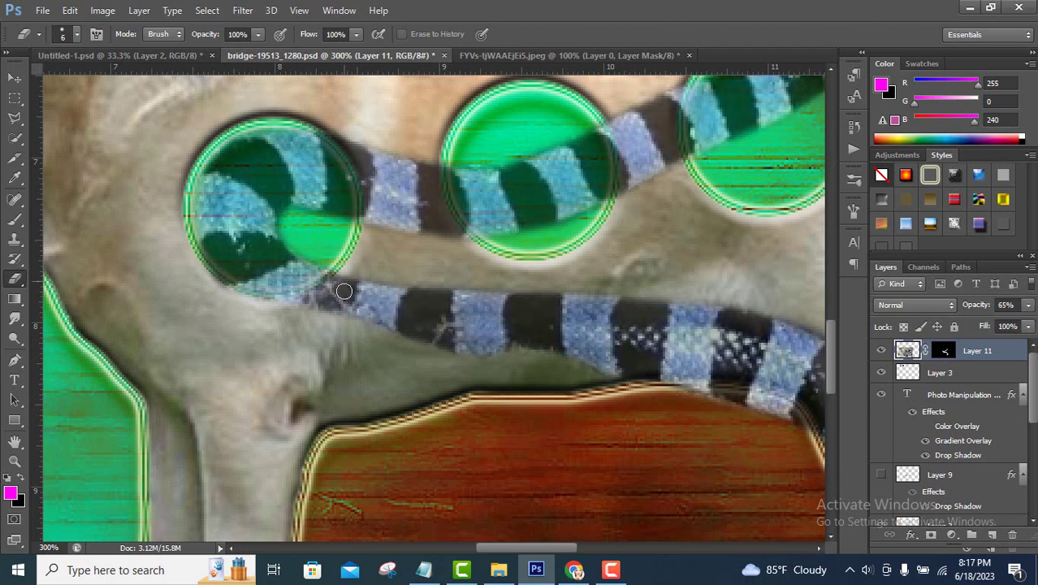
Step: Erase the snake's end and dark edges around the left hole and the middle hole's left rim
left_click_drag(343, 291, 269, 305)
left_click_drag(324, 122, 362, 206)
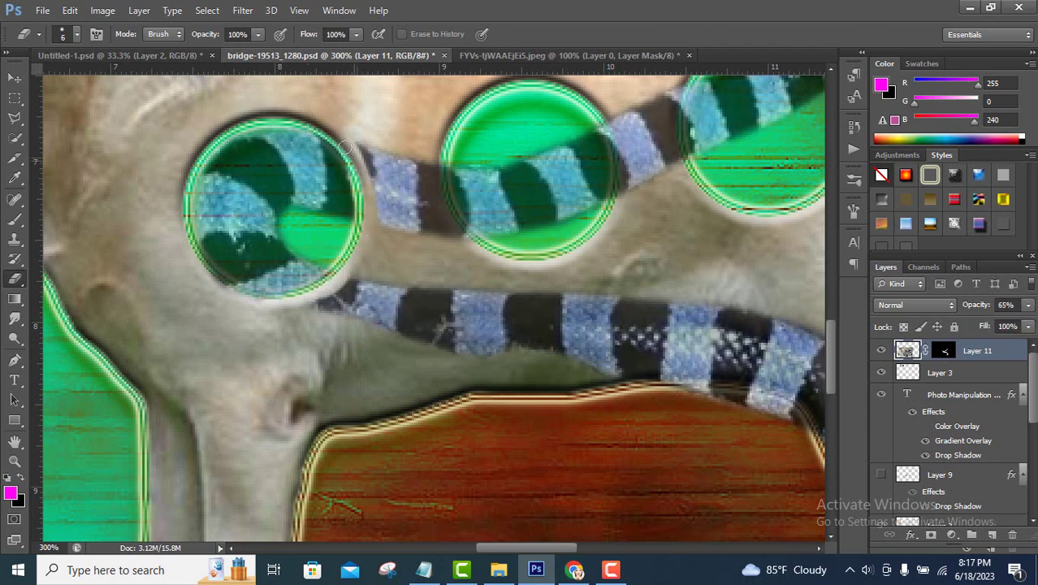
left_click_drag(345, 146, 358, 192)
left_click_drag(295, 126, 199, 158)
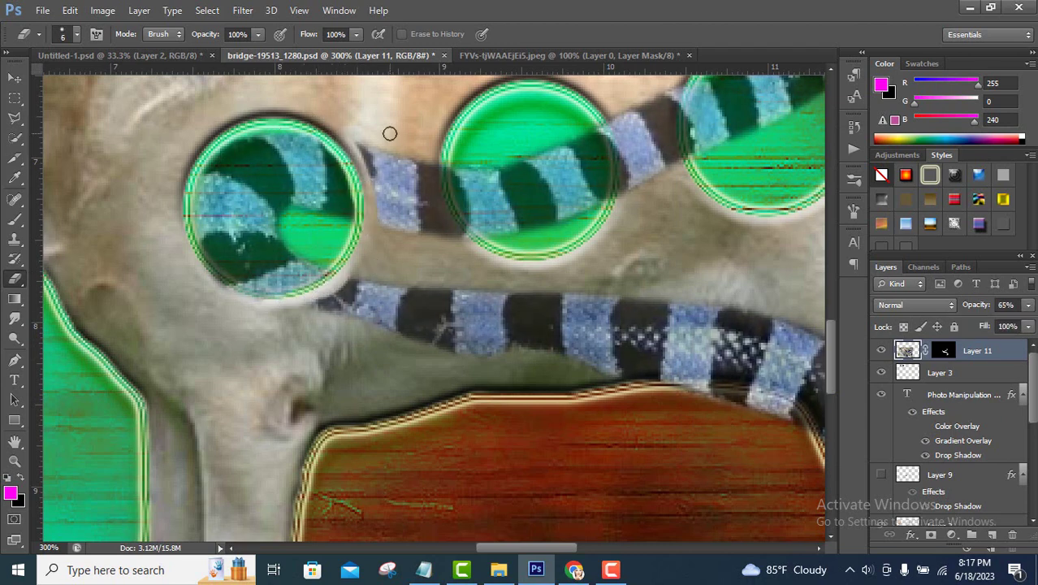
scroll(389, 133, "up", 3)
left_click_drag(454, 310, 435, 237)
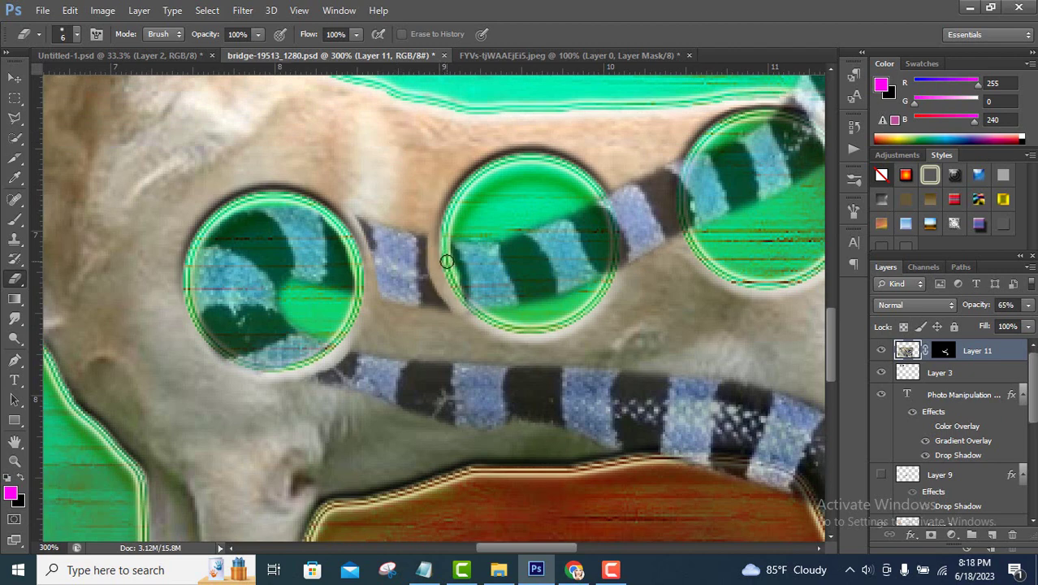
Step: Erase more of the snake, undoing one stroke and erasing it just above the right hole
left_click(852, 127)
scroll(755, 243, "up", 2)
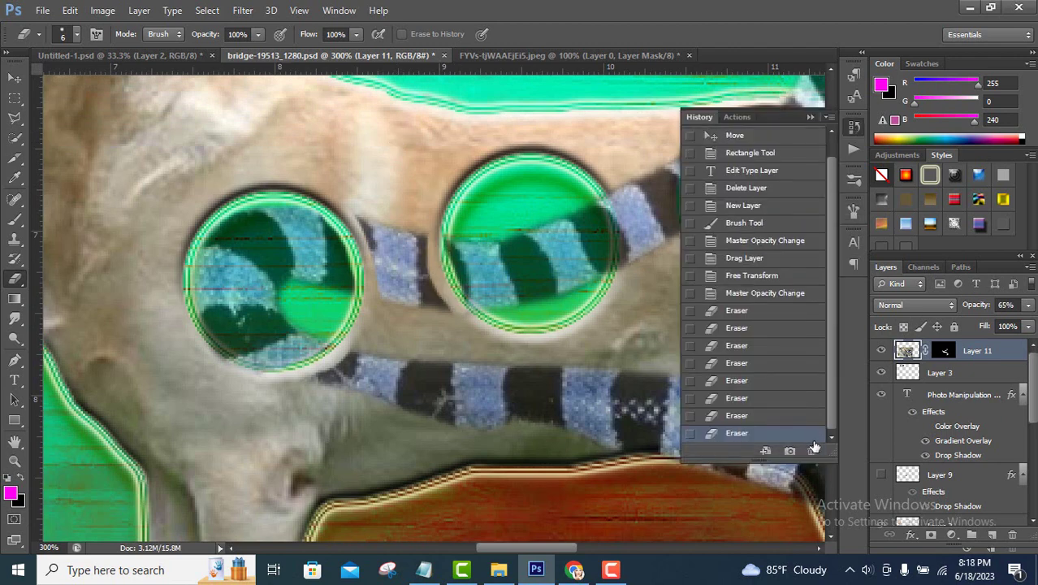
left_click(853, 126)
mouse_move(445, 258)
left_mouse_down()
mouse_move(440, 326)
mouse_move(366, 213)
left_mouse_up()
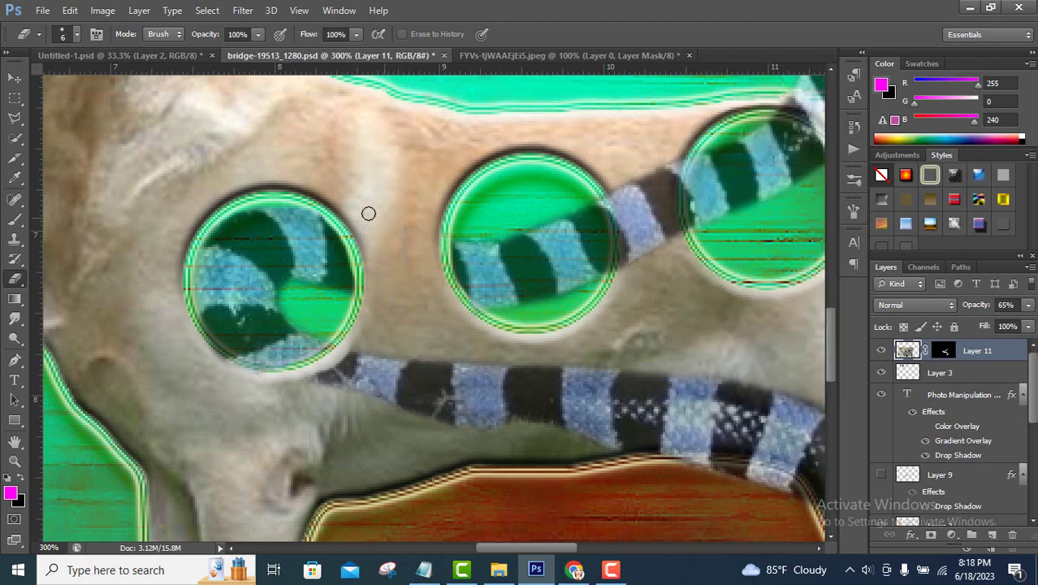
scroll(487, 244, "right", 3)
mouse_move(601, 130)
left_mouse_down()
mouse_move(620, 167)
mouse_move(607, 143)
mouse_move(642, 128)
left_mouse_up()
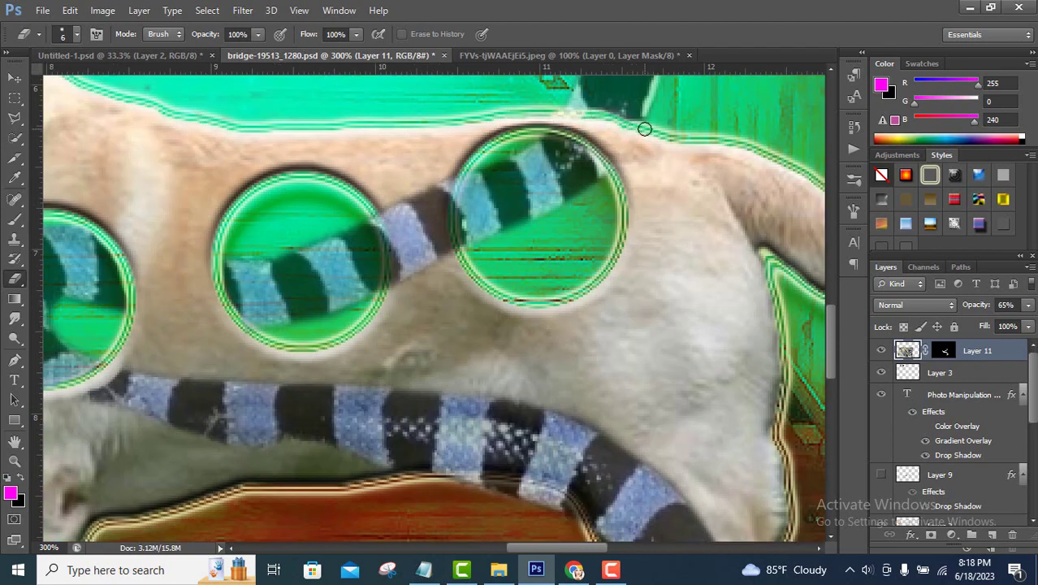
key("ctrl+alt+z")
left_click_drag(602, 156, 641, 146)
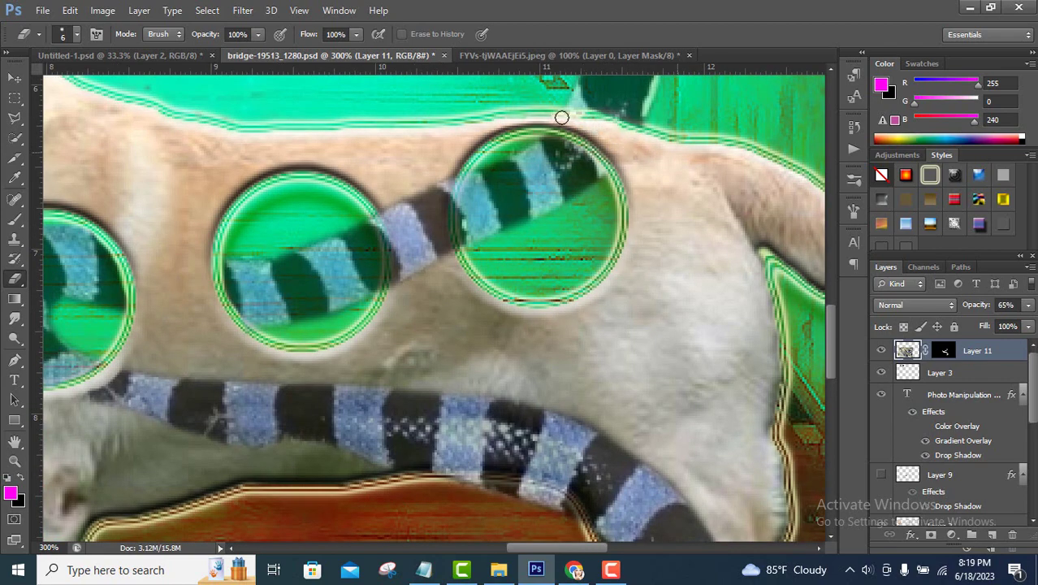
Step: Check the whole composite at fit and 100% zoom, then return to the original snake photo
key("ctrl+0")
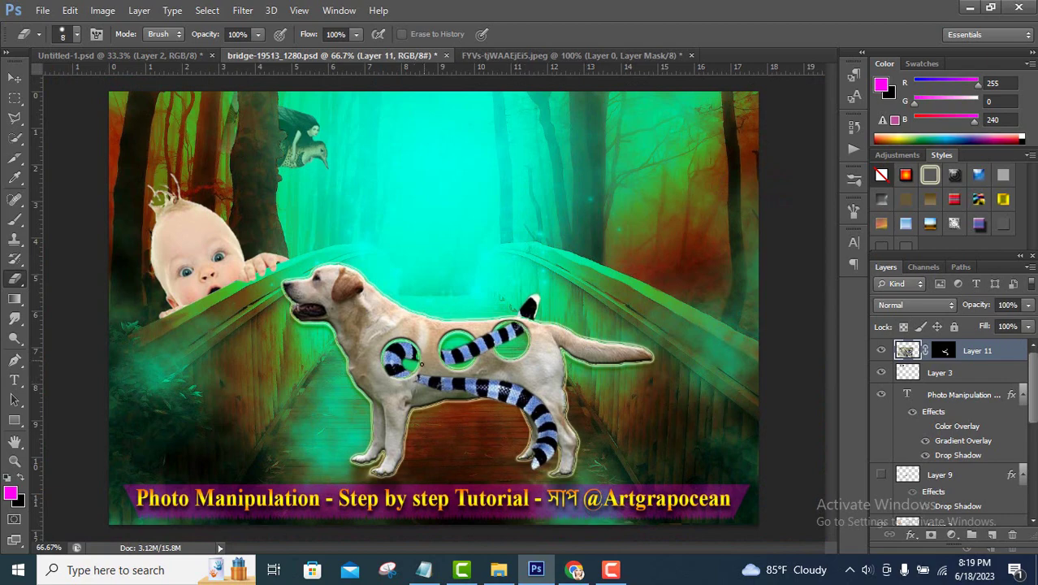
key("ctrl+1")
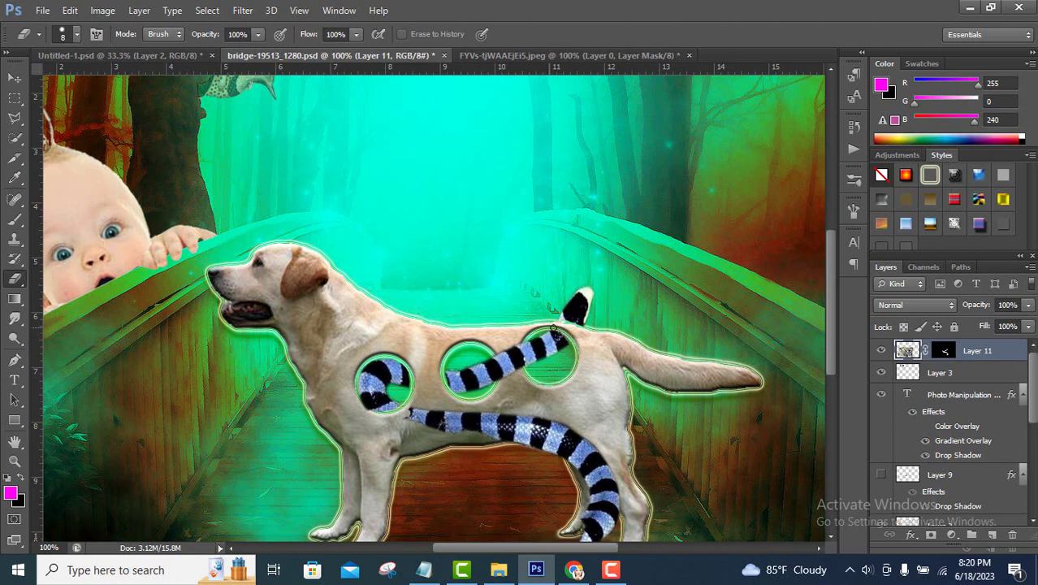
scroll(445, 402, "down", 3)
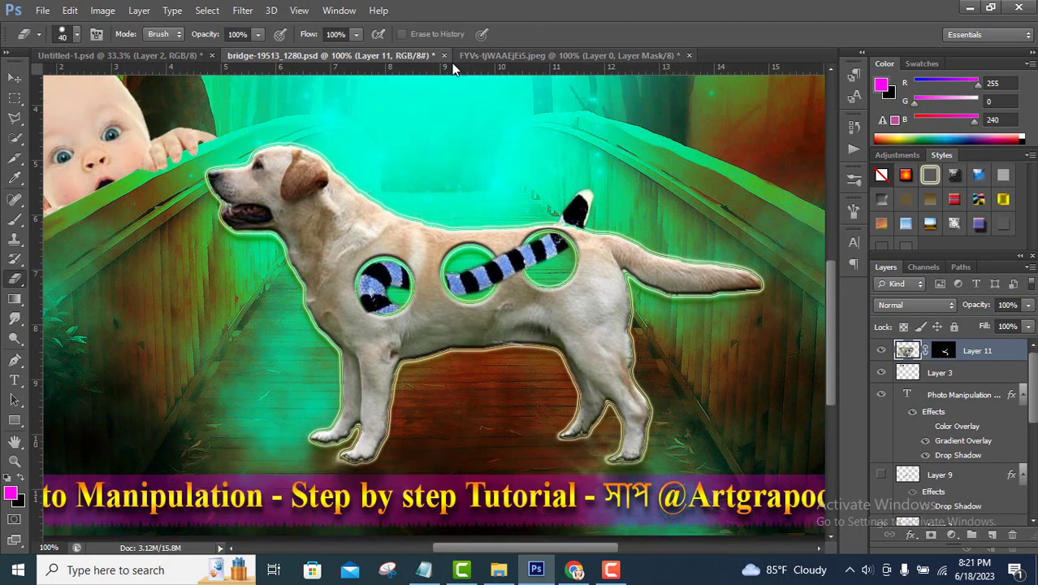
left_click(569, 55)
left_click(14, 118)
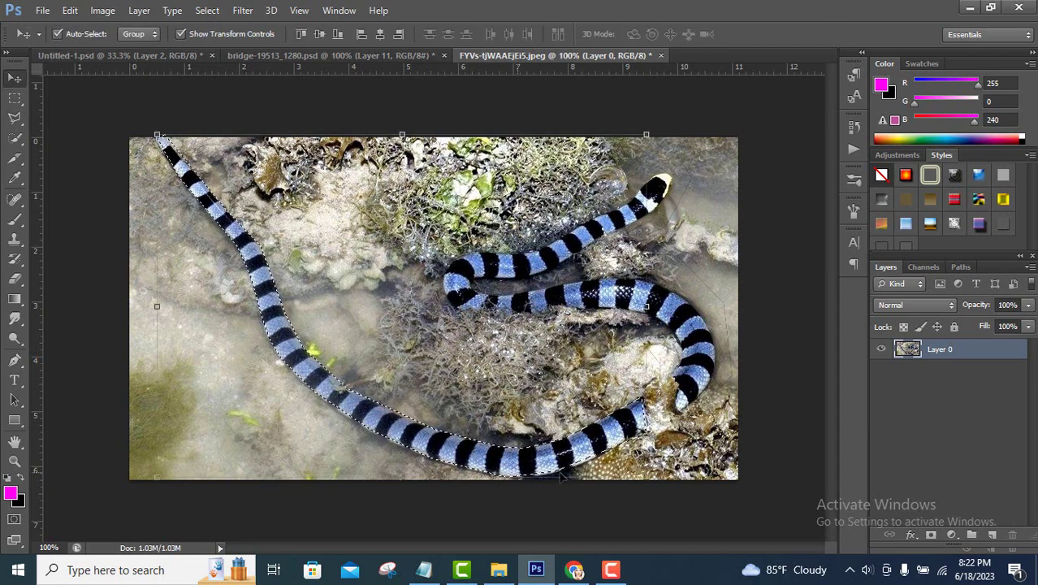
Step: Place the long snake body as Layer 12, tilted and shrunk so it trails into the dog's front hole
key("ctrl+minus")
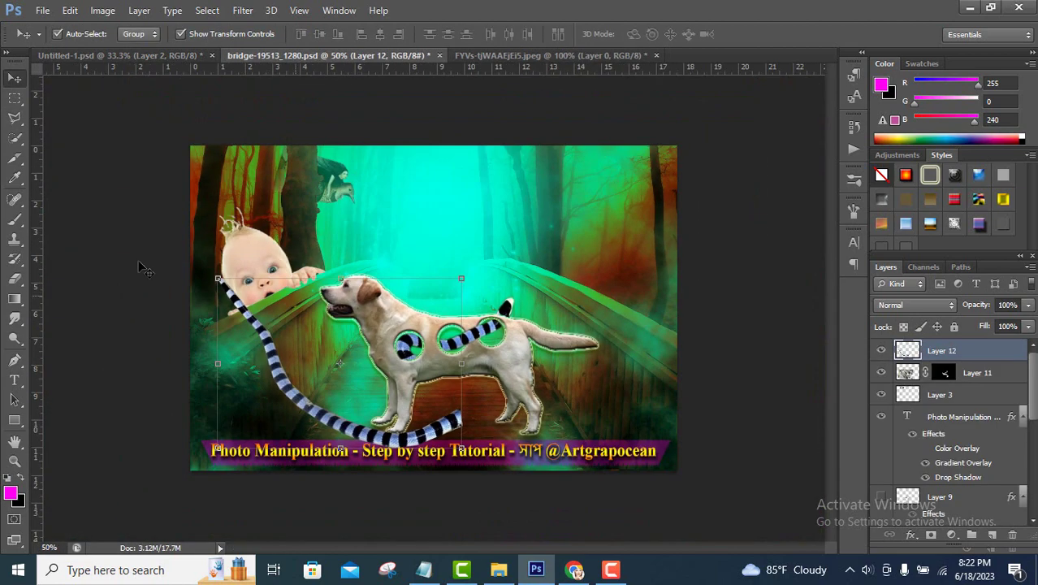
key("ctrl+t")
left_click_drag(423, 248, 440, 290)
left_click_drag(155, 323, 161, 301)
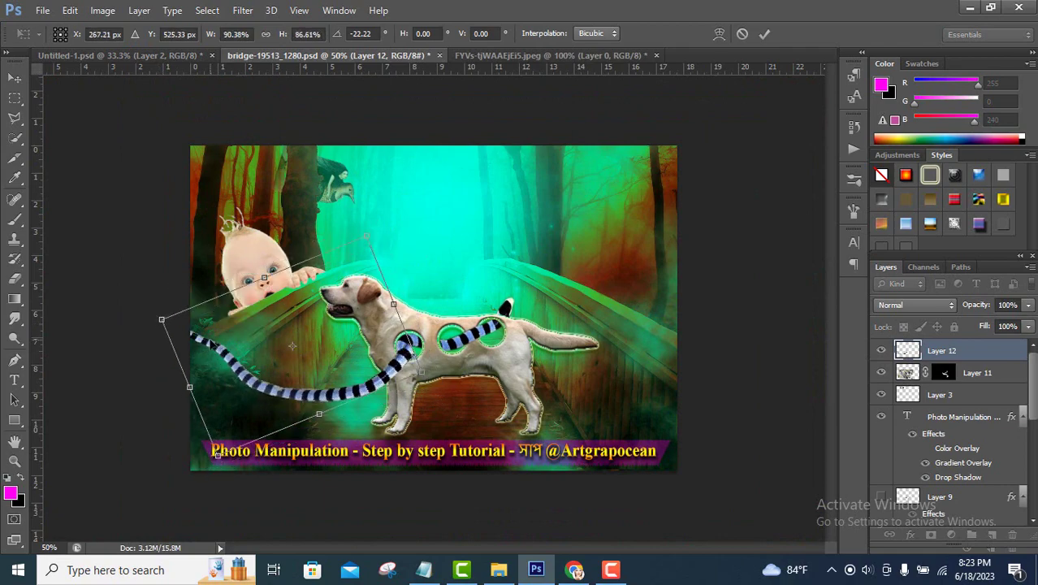
left_click_drag(180, 457, 190, 433)
left_click(1028, 305)
mouse_move(1028, 326)
left_mouse_down()
mouse_move(990, 326)
mouse_move(1027, 326)
left_mouse_up()
key("Return")
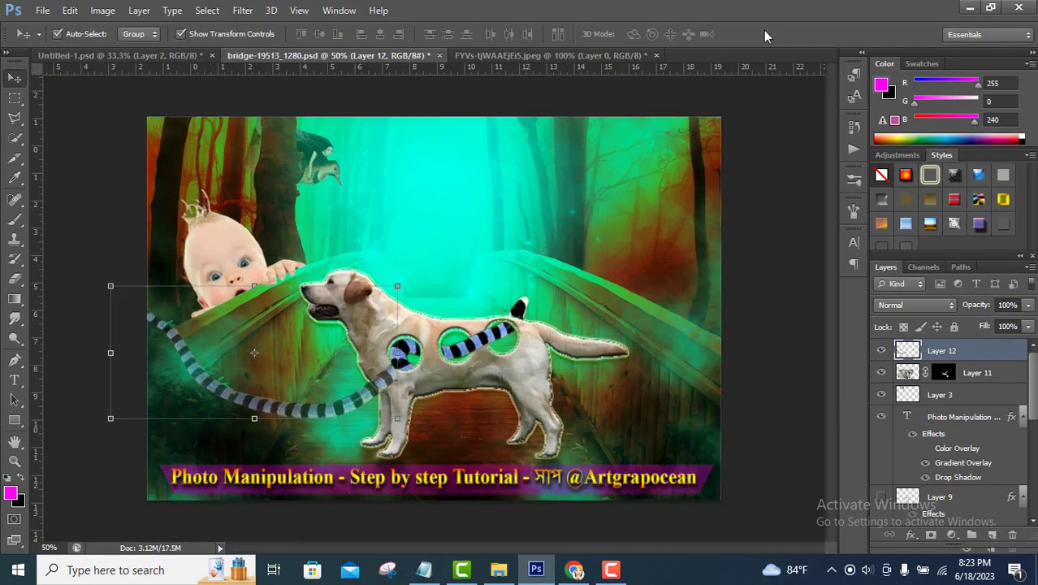